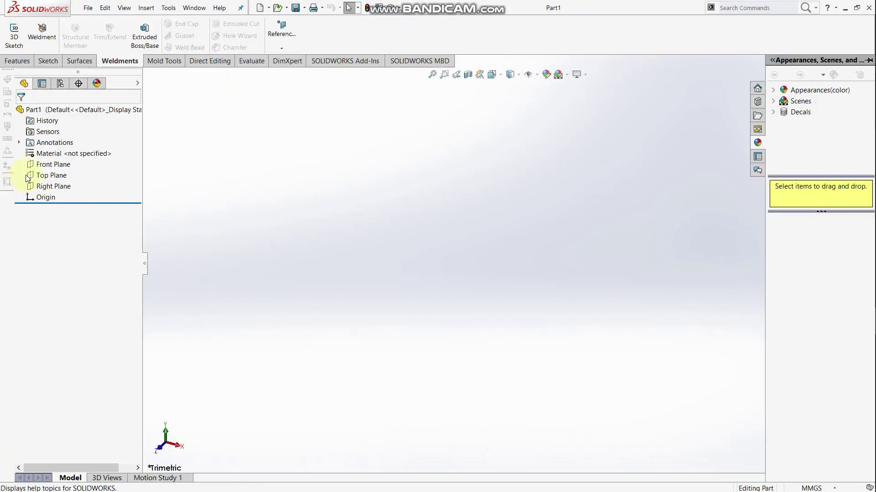
Step: Select Top Plane in the new empty part as the sketch plane
left_click(51, 175)
left_click(47, 160)
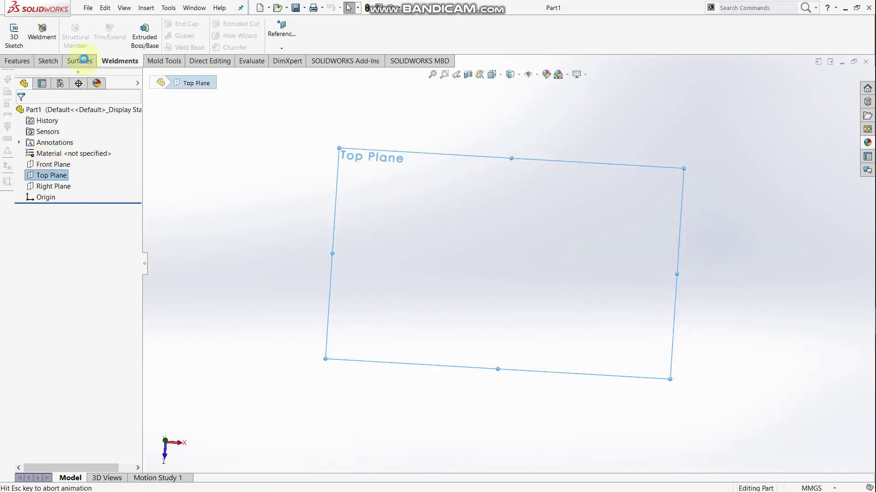
Step: Draw a center rectangle starting at the origin on the Top Plane
left_click(94, 36)
left_click(109, 59)
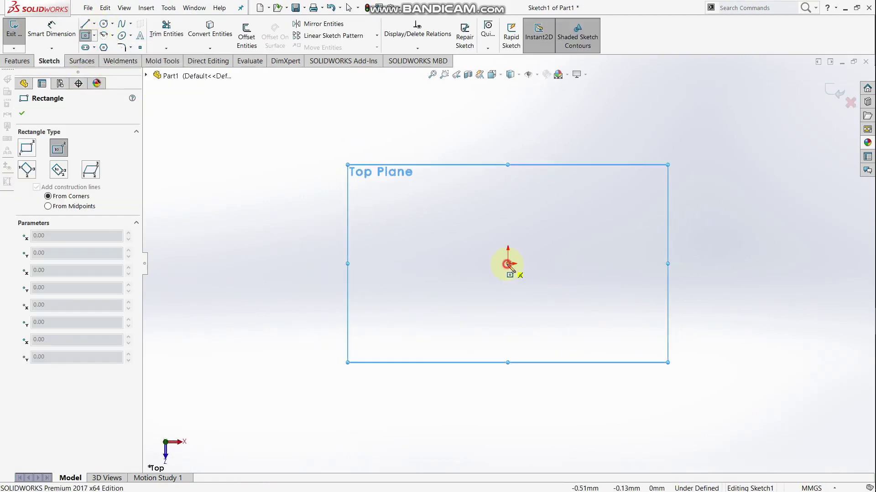
left_click(507, 264)
left_click(659, 350)
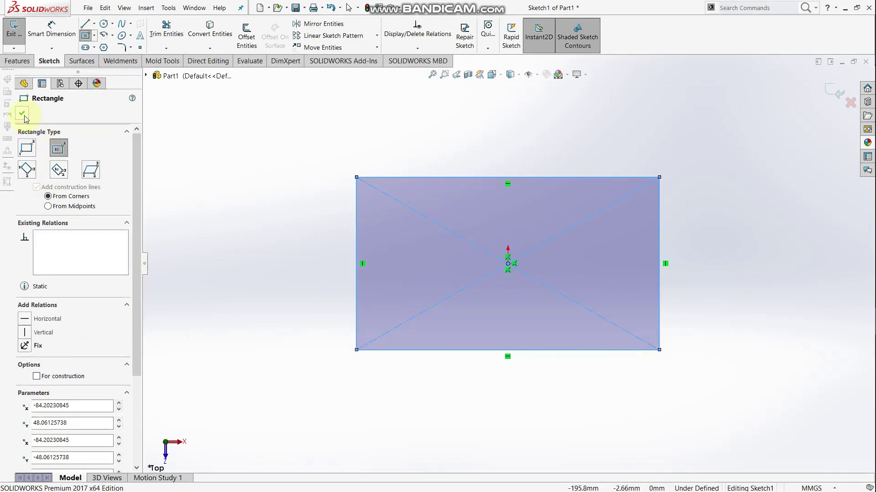
left_click(22, 113)
Step: Dimension the rectangle 4000 mm wide and 2000 mm tall, then exit the sketch
left_click(51, 29)
left_click(528, 178)
left_click(521, 148)
type("4000")
key("Return")
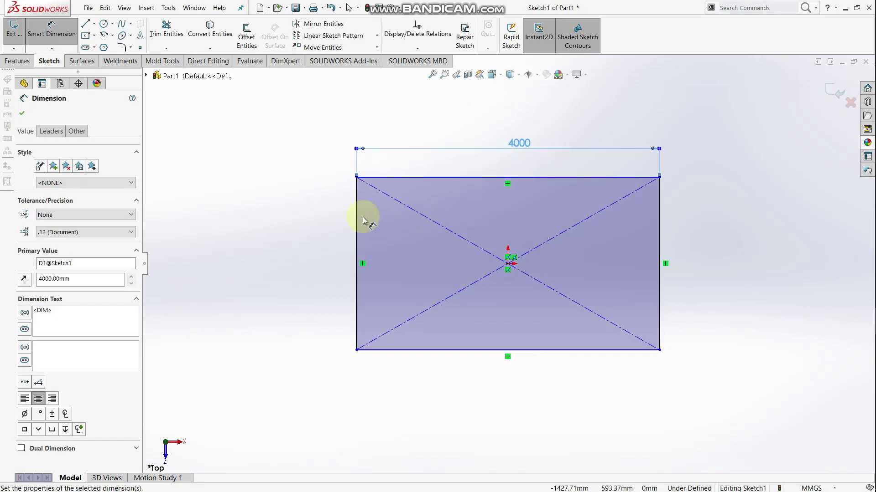
left_click(359, 217)
left_click(291, 244)
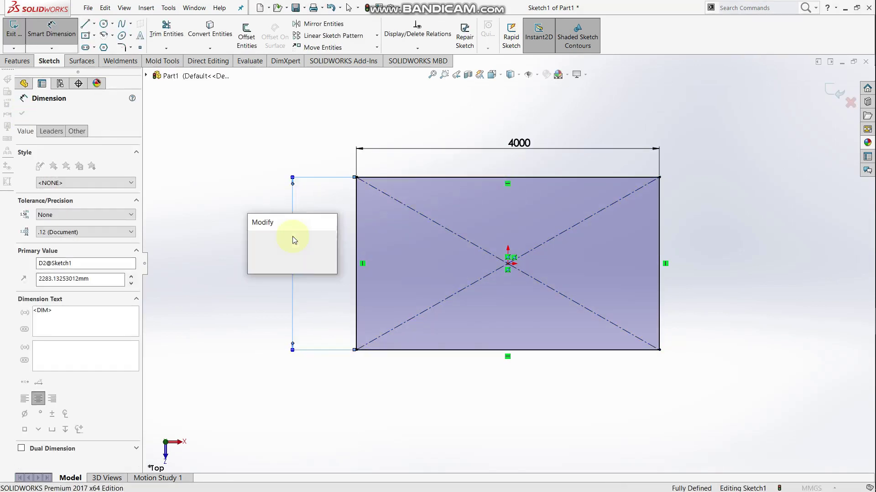
type("2000")
key("Return")
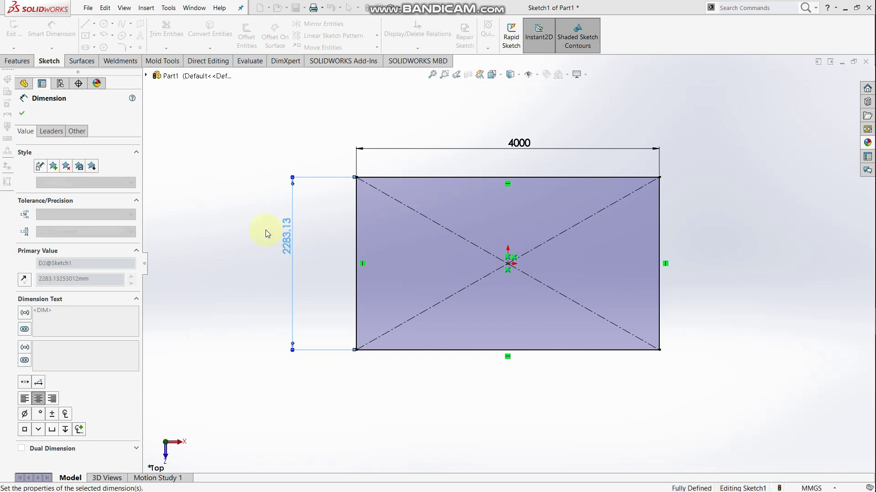
left_click(21, 116)
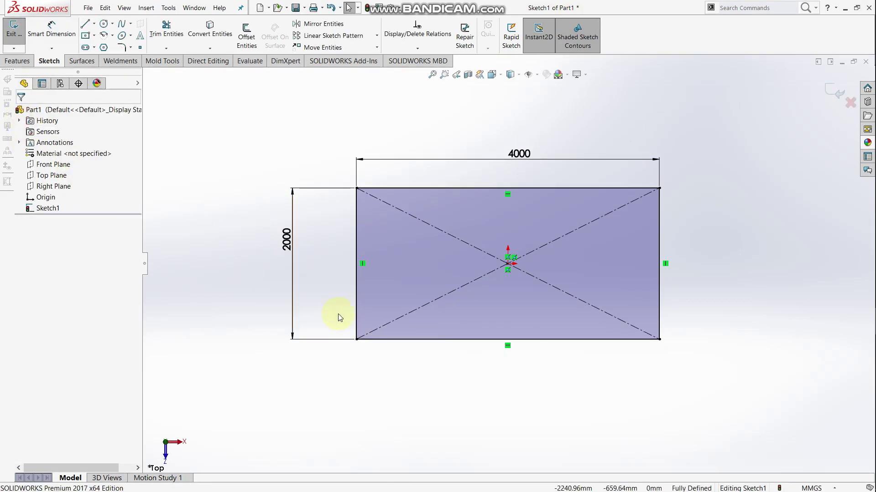
middle_click_drag(336, 225, 395, 235)
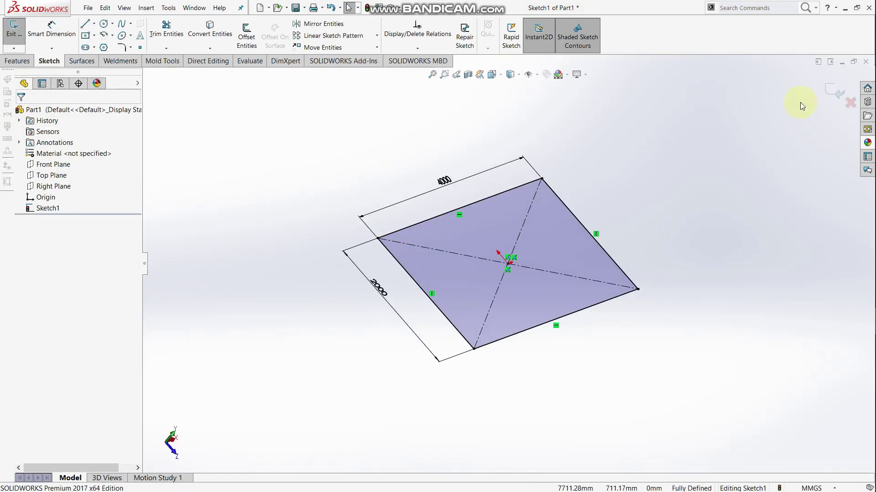
left_click(833, 95)
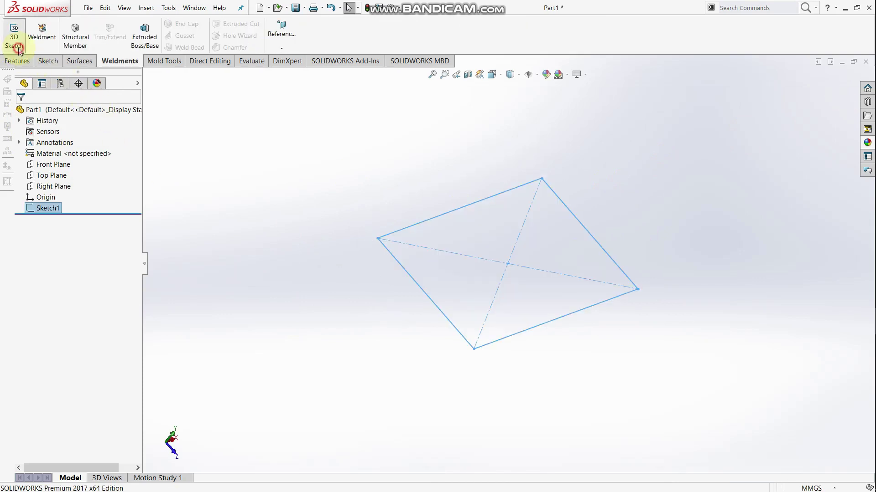
Step: Start a 3D sketch and draw a vertical leg line down from a rectangle corner
left_click(14, 37)
left_click(94, 24)
middle_click_drag(484, 425, 454, 365)
scroll(449, 346, "down", 3)
left_click(445, 306)
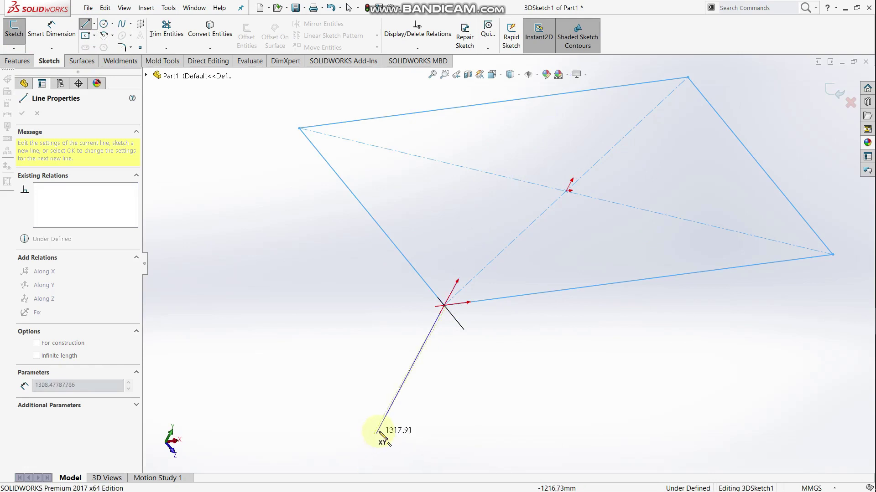
left_click(378, 425)
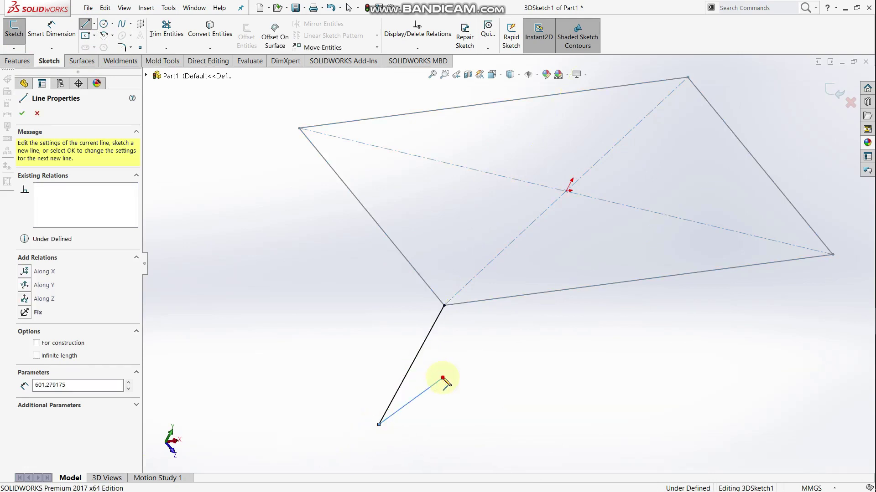
key("Escape")
Step: Draw a diagonal brace from partway down the leg to the rectangle's front edge
left_click(426, 339)
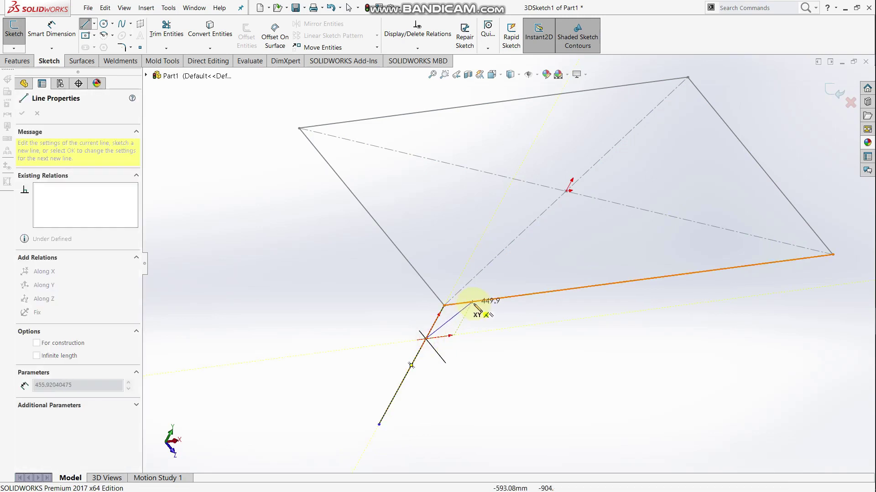
middle_click_drag(479, 312, 458, 263)
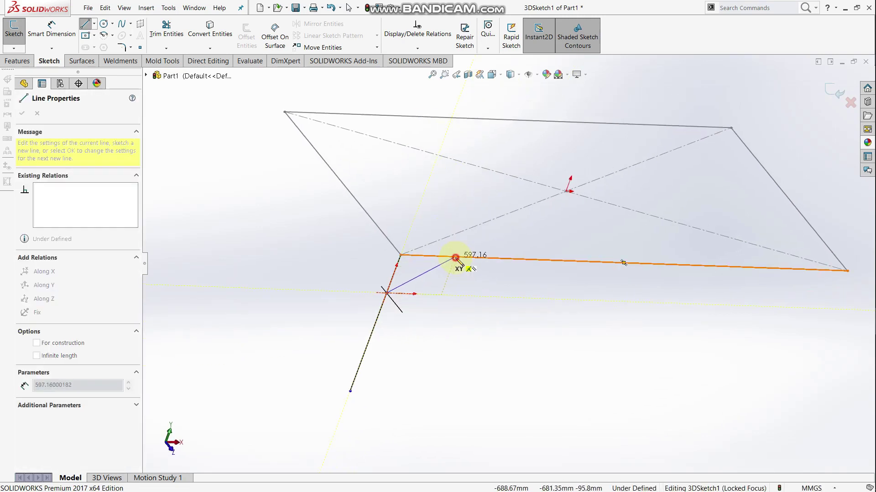
left_click(455, 258)
key("Escape")
key("Escape")
left_click(61, 37)
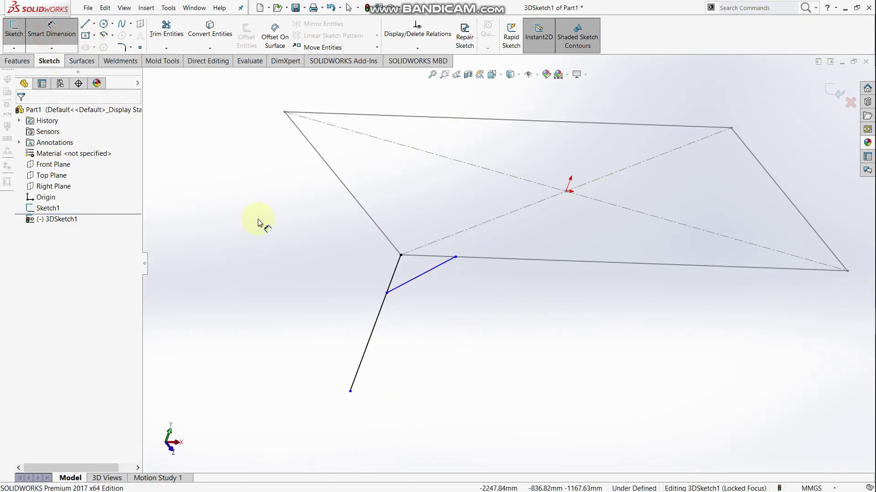
Step: Dimension the leg to 1500 mm and the brace at 45° to it
left_click(377, 326)
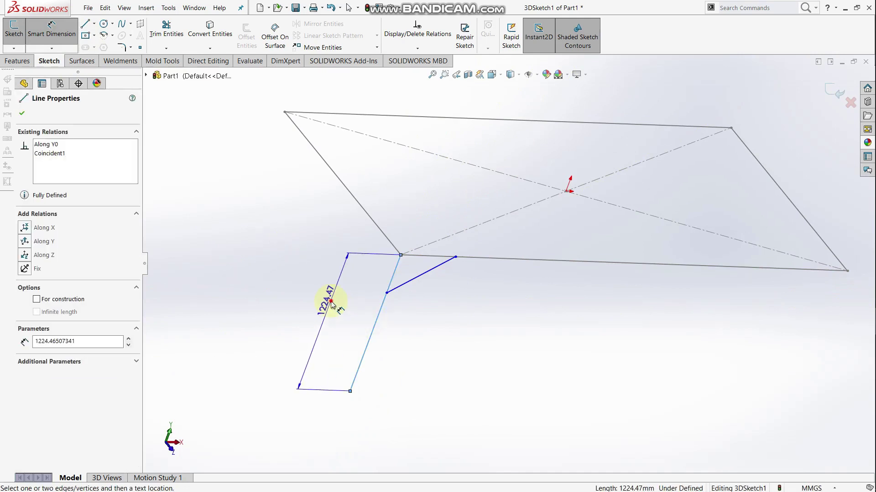
left_click(332, 302)
middle_click_drag(479, 347, 459, 280)
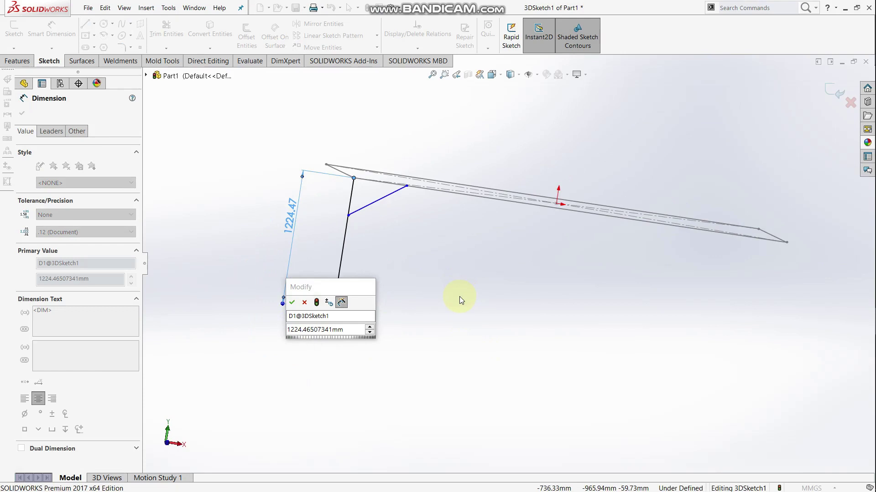
left_click(356, 330)
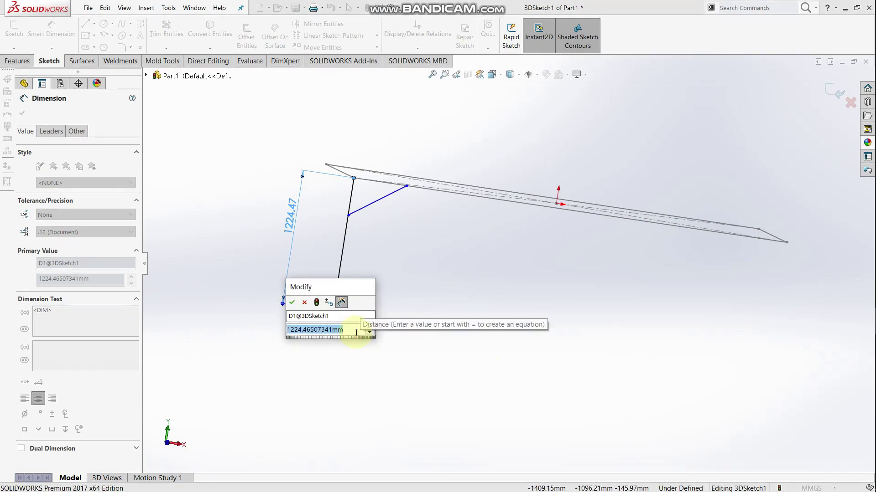
type("1500")
key("Return")
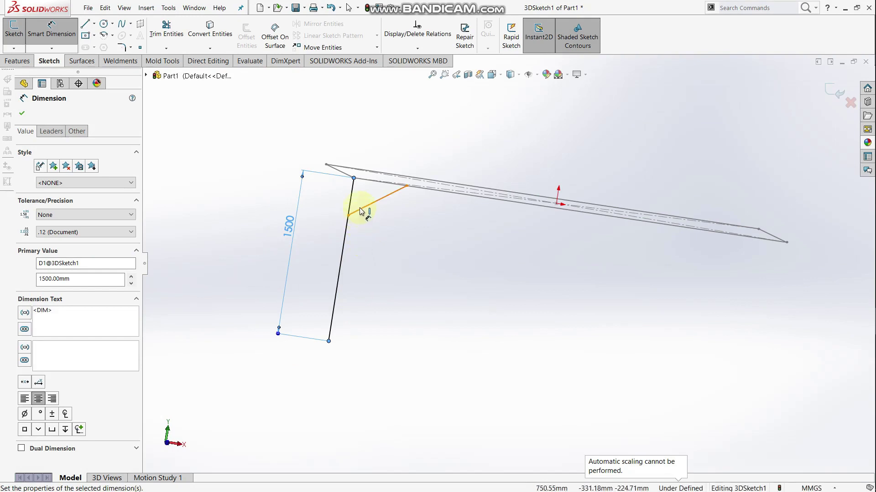
left_click(362, 209)
left_click(351, 195)
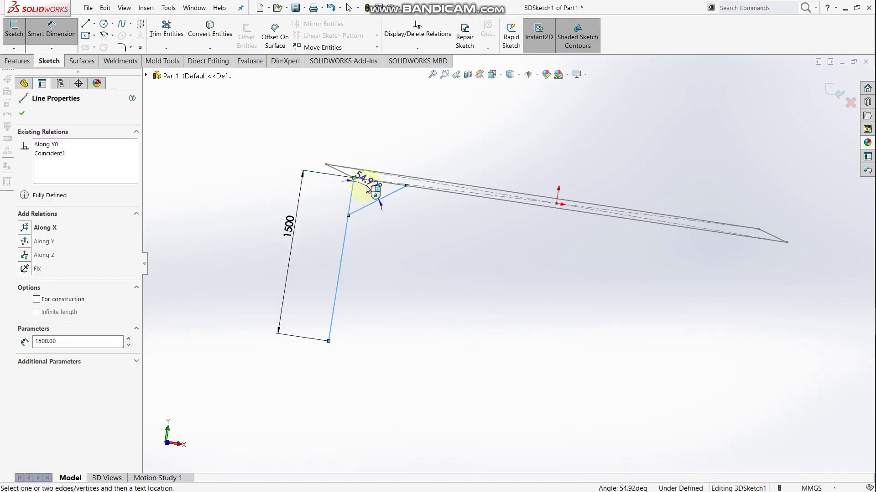
type("45")
key("Return")
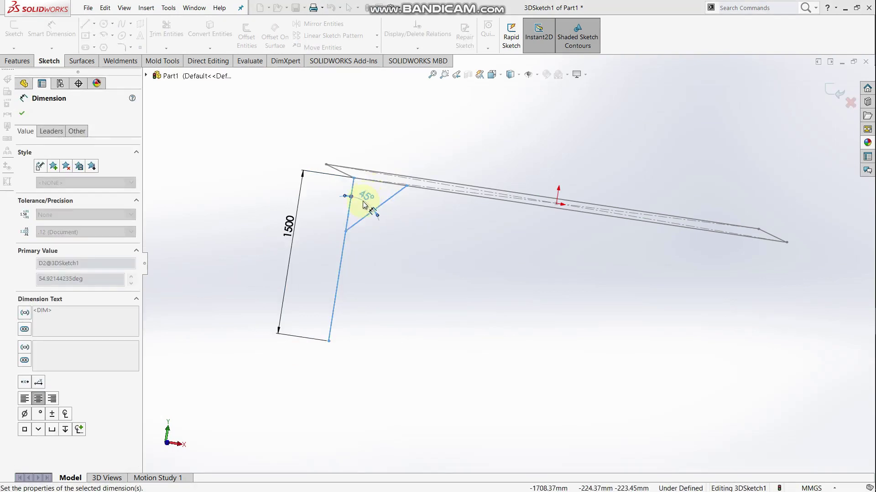
Step: Place the brace junction 600 mm below the corner and exit the 3D sketch
left_click(345, 231)
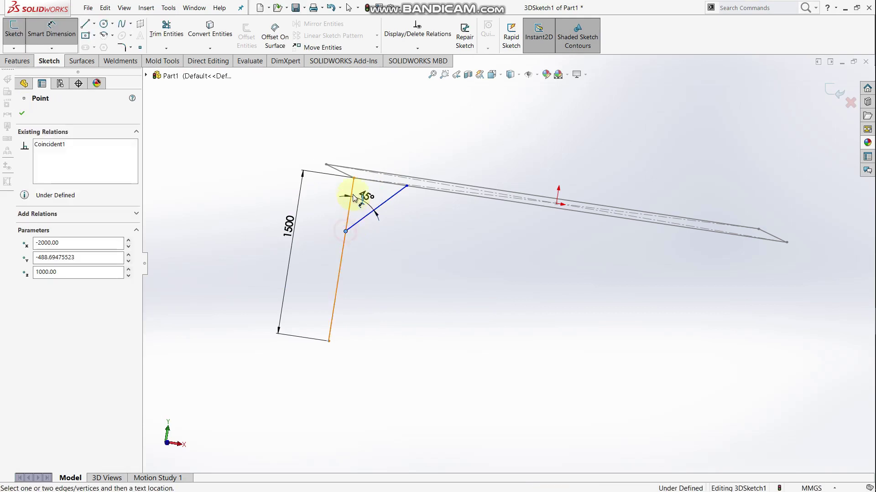
left_click(355, 178)
left_click(257, 193)
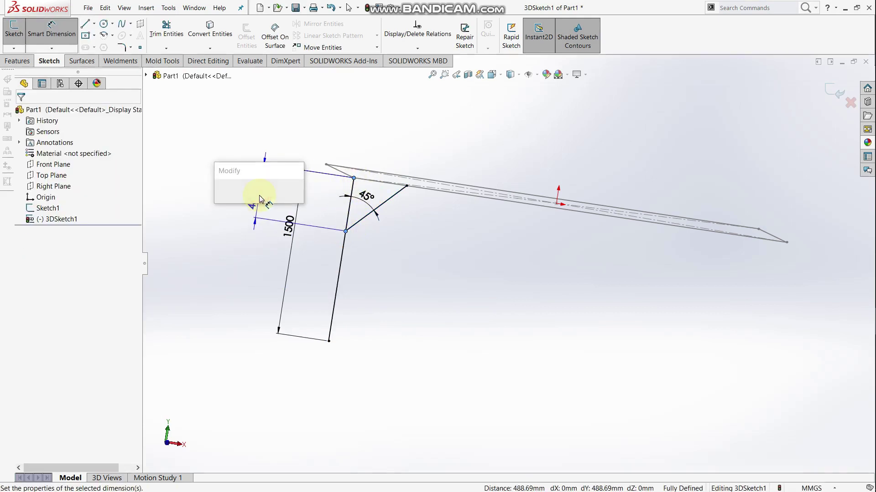
type("700")
key("Return")
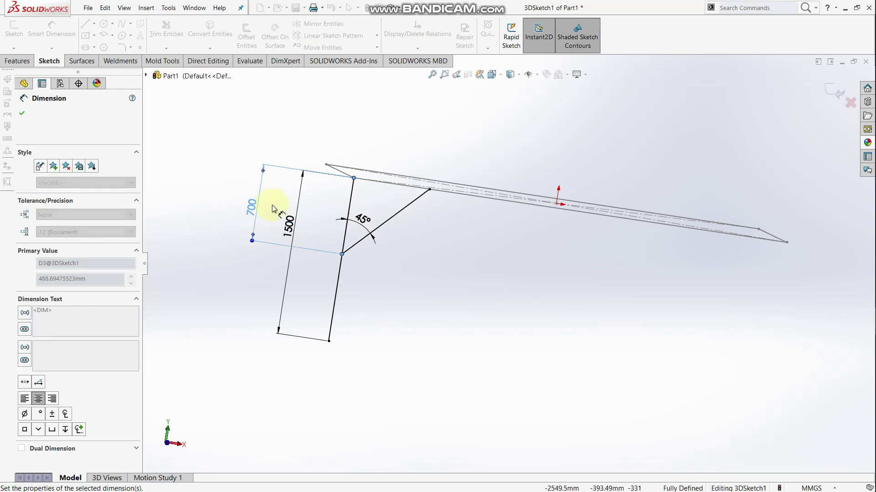
mouse_move(400, 283)
middle_mouse_down()
mouse_move(375, 257)
mouse_move(442, 307)
middle_mouse_up()
left_click(373, 252)
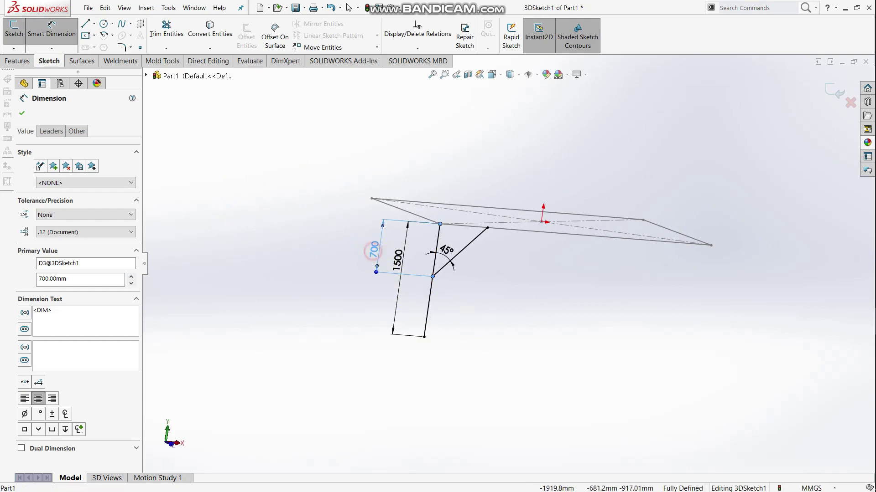
left_click(381, 279)
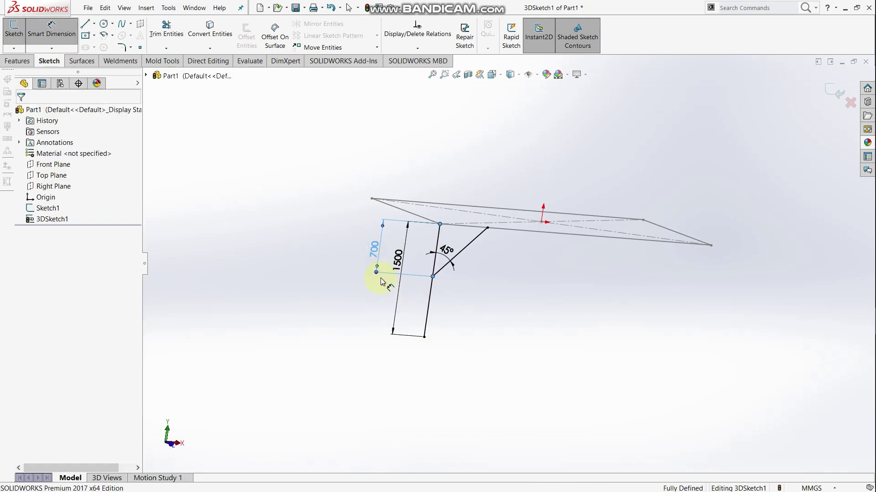
type("600")
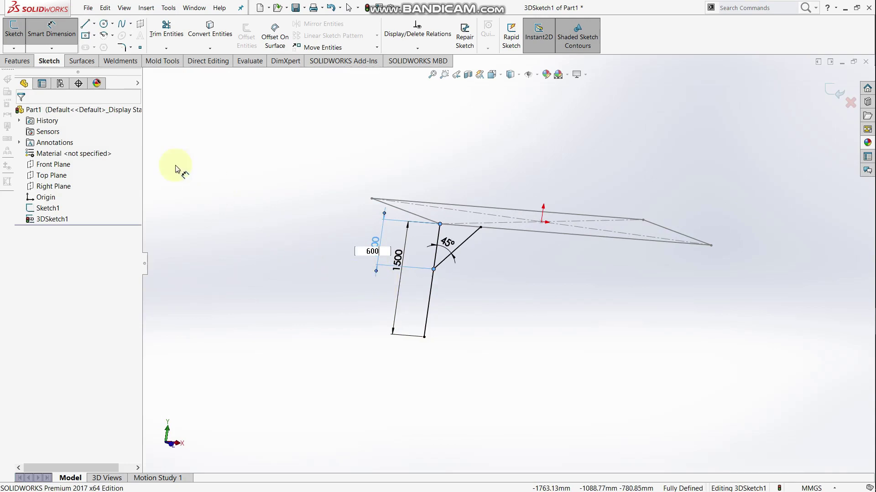
mouse_move(254, 197)
middle_mouse_down()
mouse_move(240, 176)
mouse_move(505, 190)
middle_mouse_up()
left_click(827, 93)
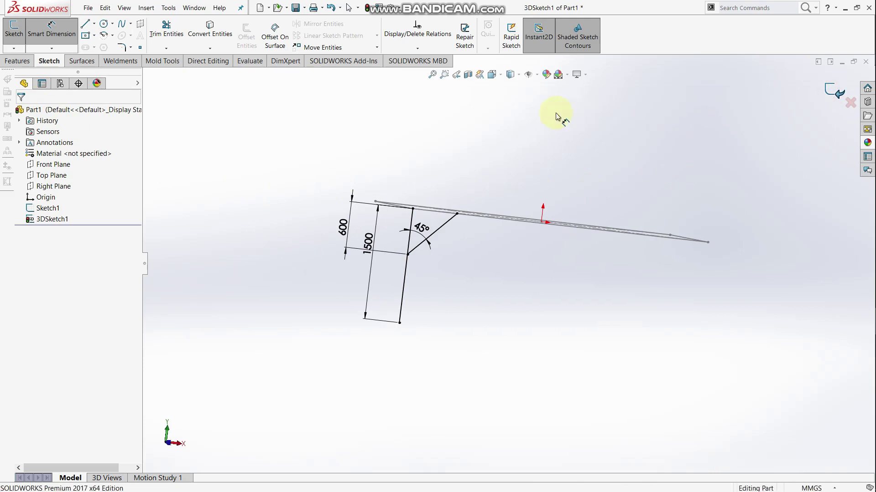
middle_click_drag(549, 161, 592, 186)
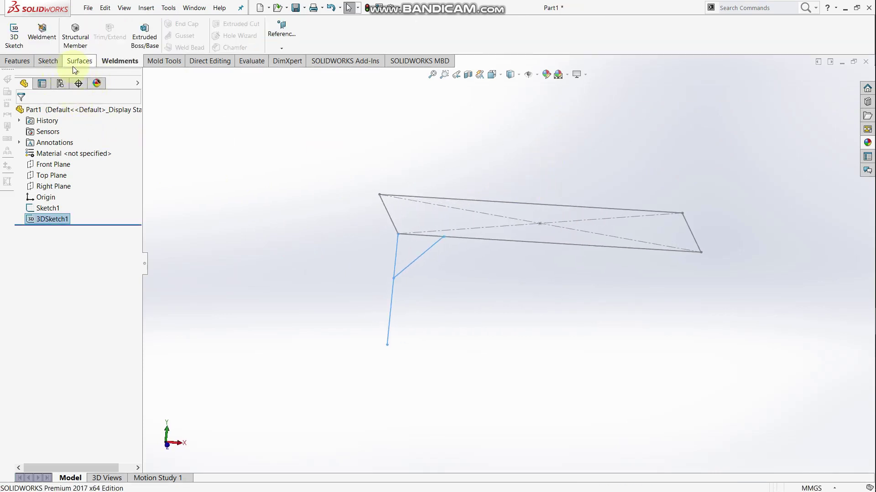
Step: Reopen the 3D sketch and draw the front-right leg with its brace
left_click(49, 61)
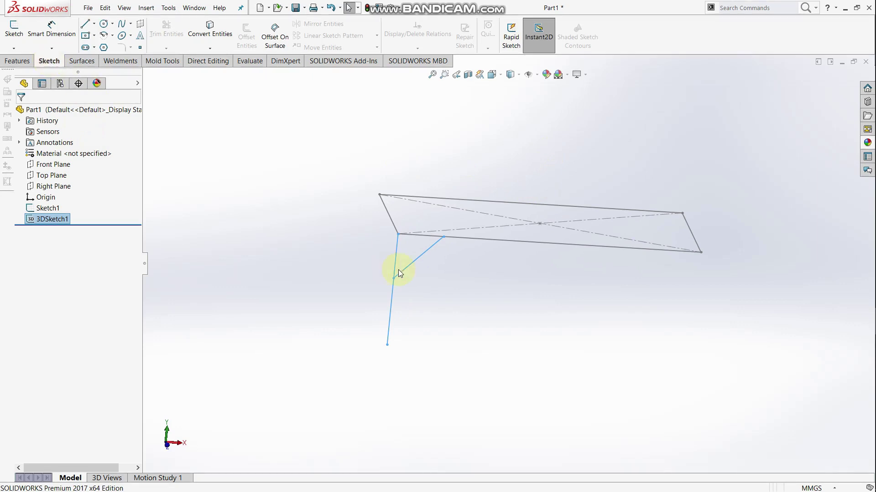
middle_click_drag(428, 274, 377, 273)
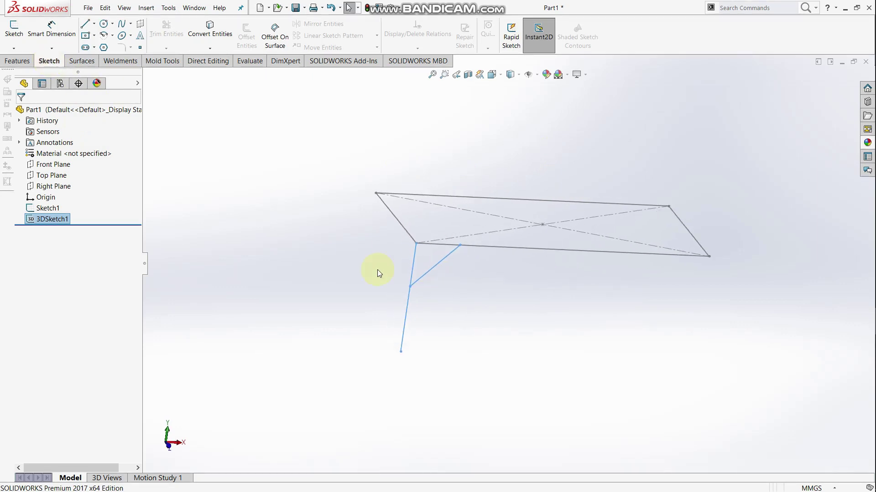
left_click(94, 23)
left_click(99, 33)
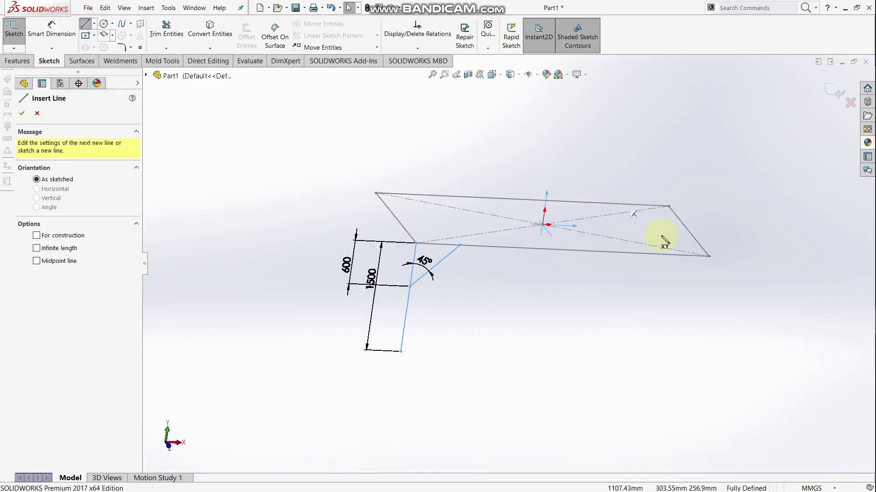
left_click(709, 257)
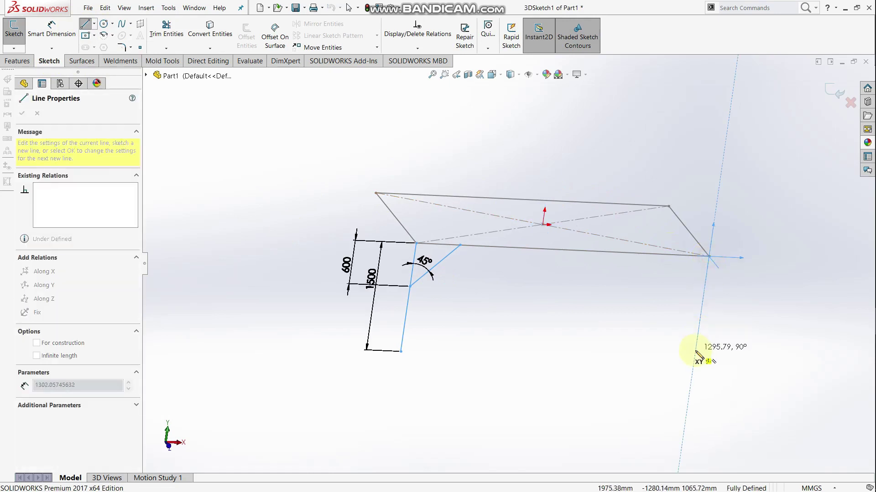
left_click(692, 369)
key("Escape")
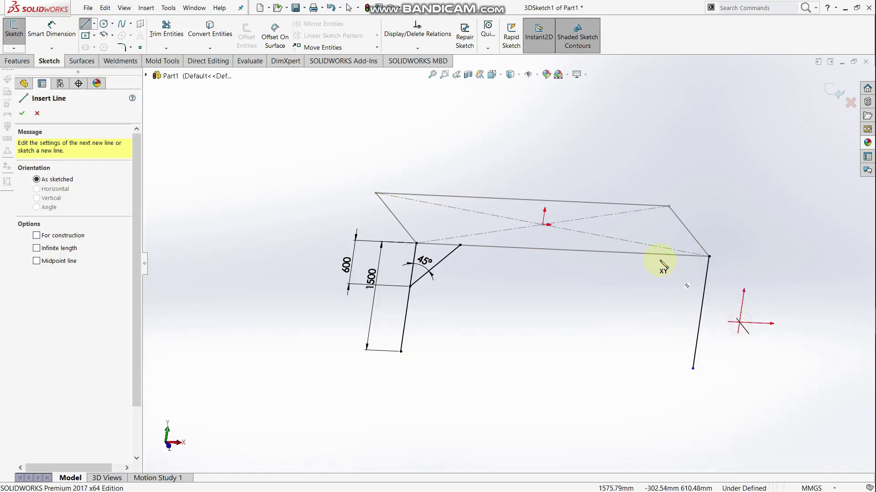
left_click(656, 254)
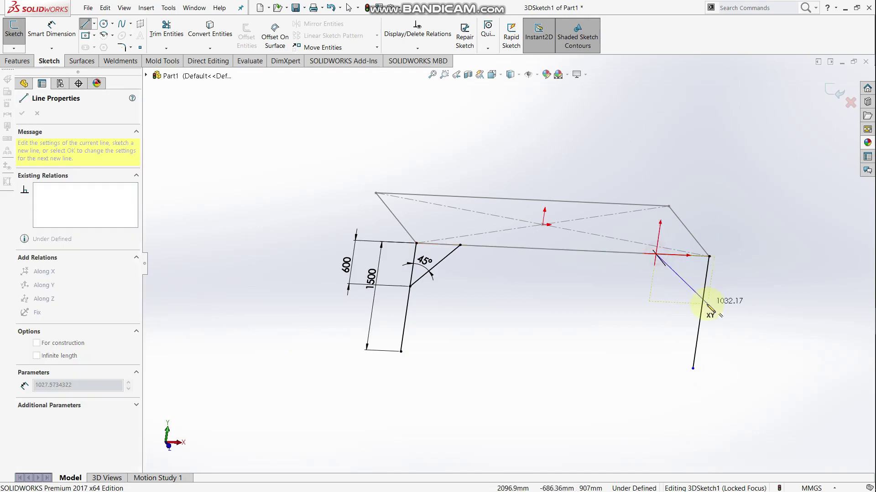
key("Escape")
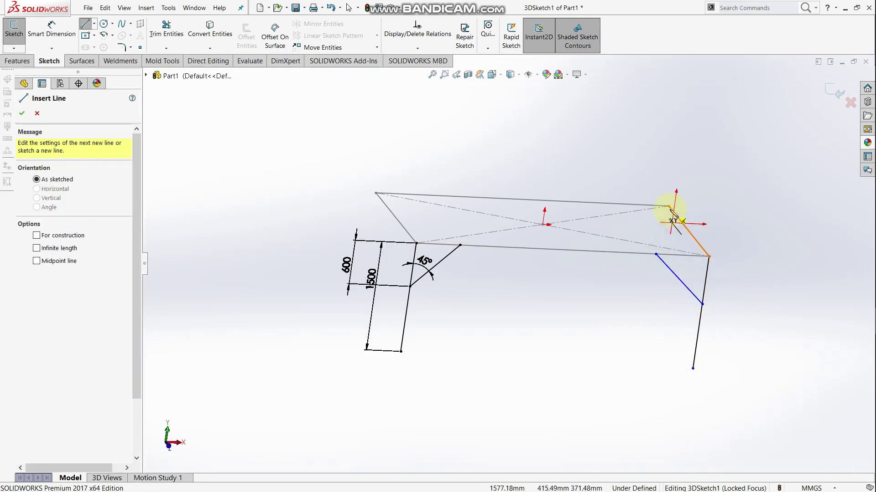
Step: Draw the back-right leg and a brace from it to the top edge
left_click(668, 206)
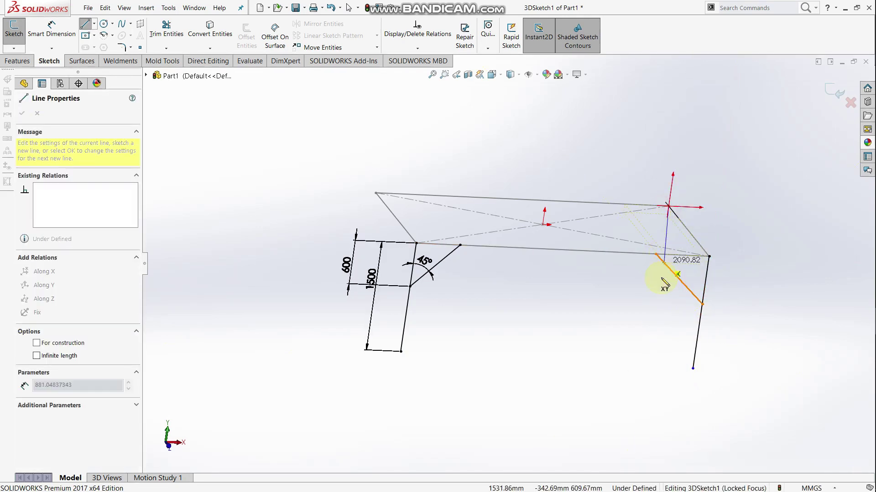
left_click(652, 319)
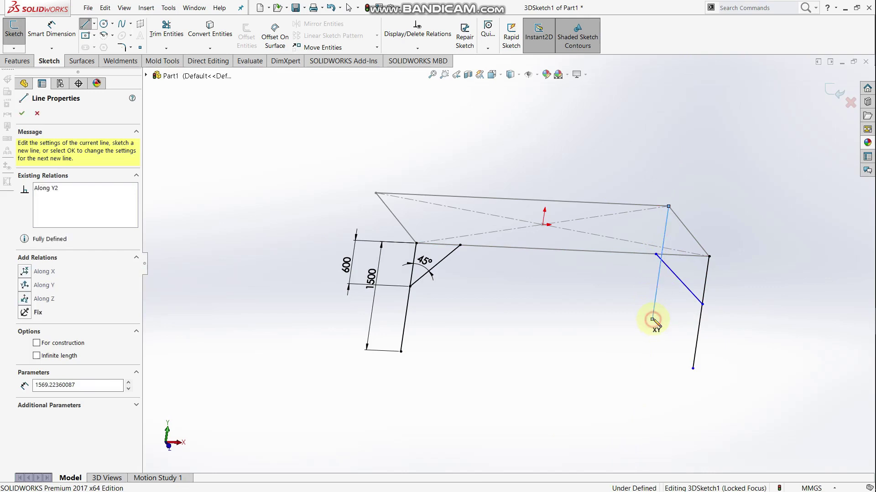
double_click(660, 227)
left_click(663, 241)
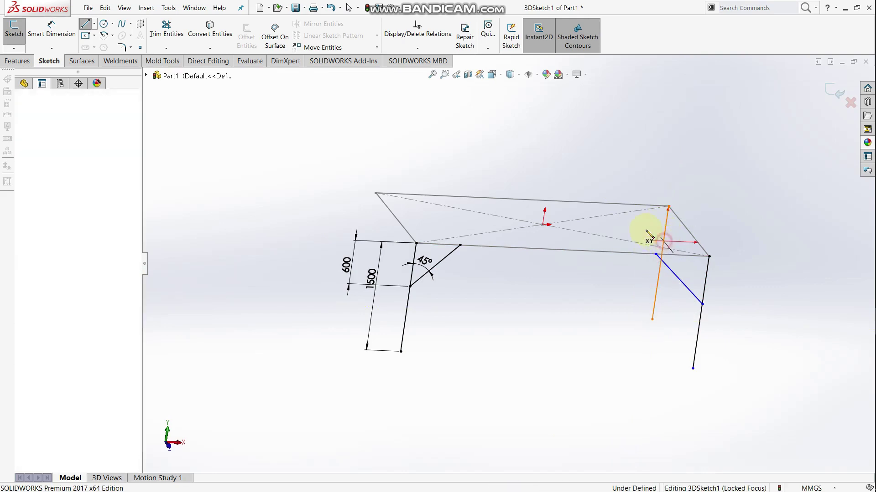
left_click(613, 191)
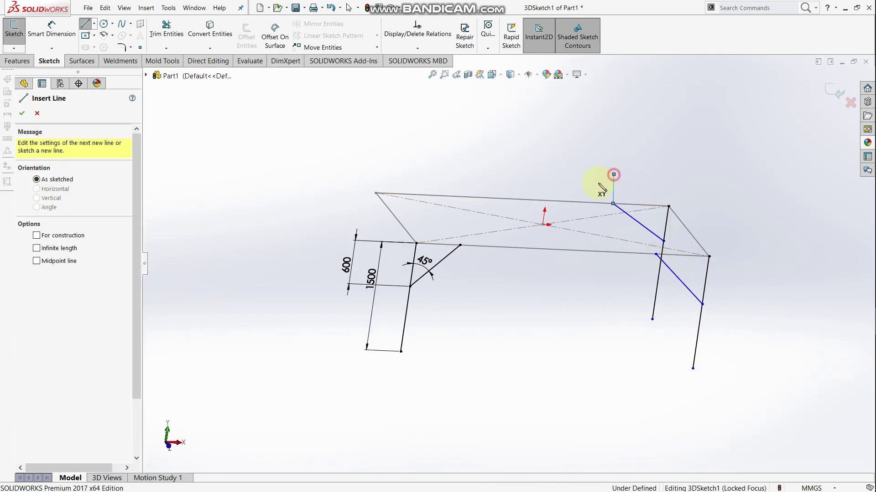
Step: Draw the back-left leg and a brace from it to the top edge
left_click(376, 193)
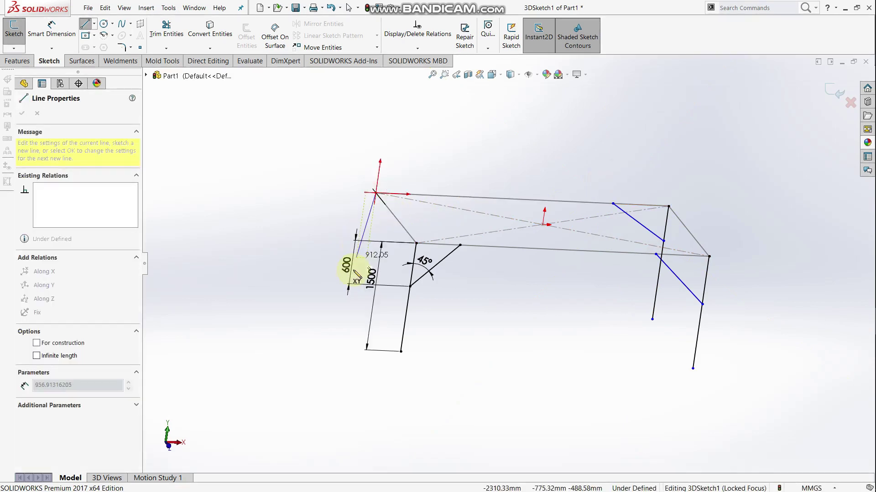
double_click(360, 293)
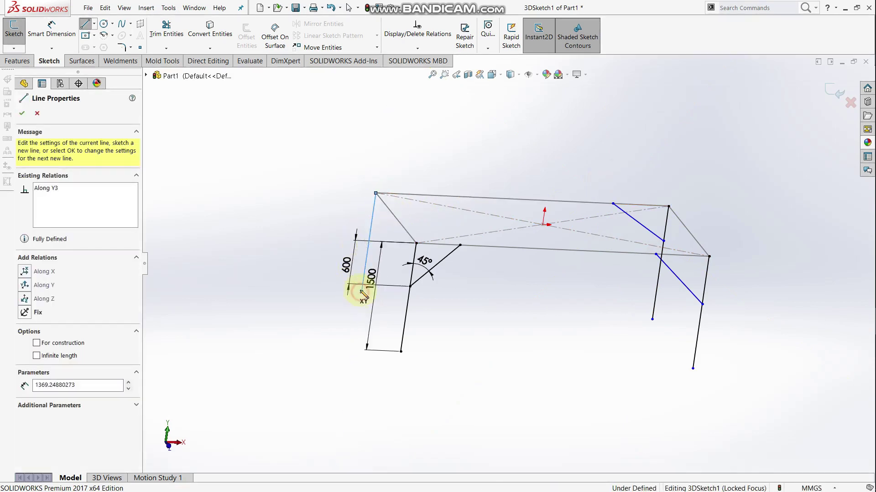
left_click(371, 231)
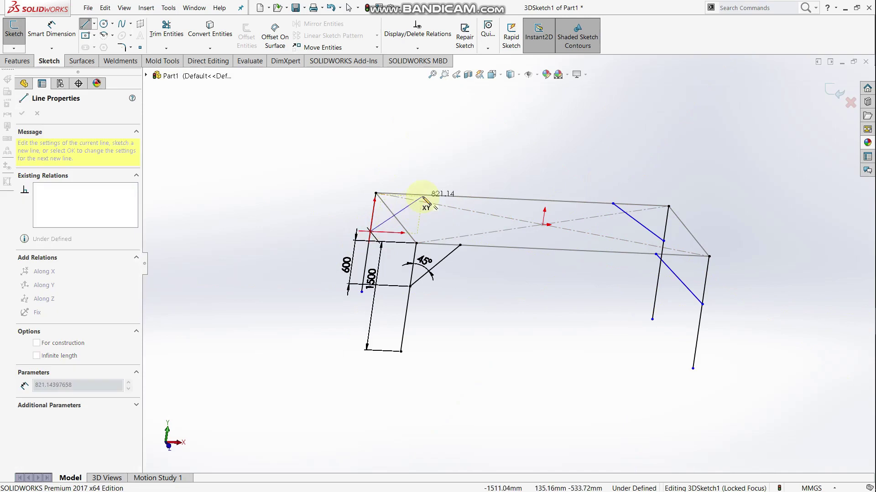
left_click(423, 196)
key("Escape")
left_click(435, 226)
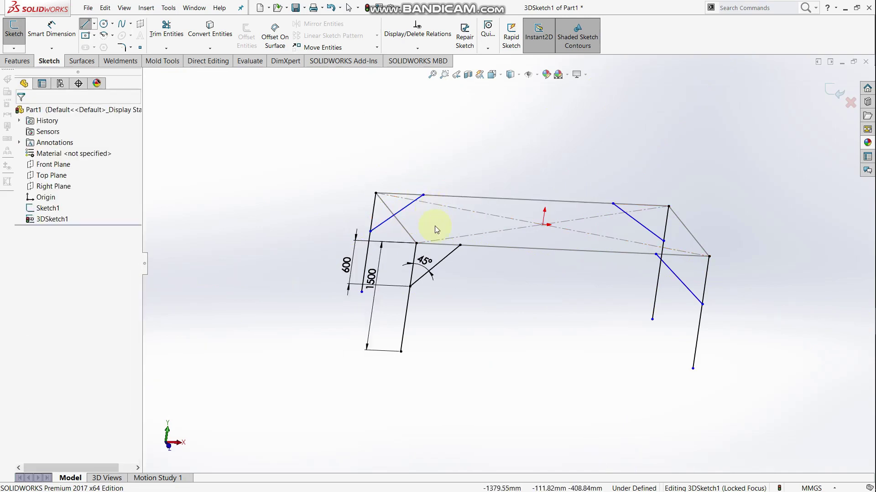
middle_click_drag(439, 298, 447, 299)
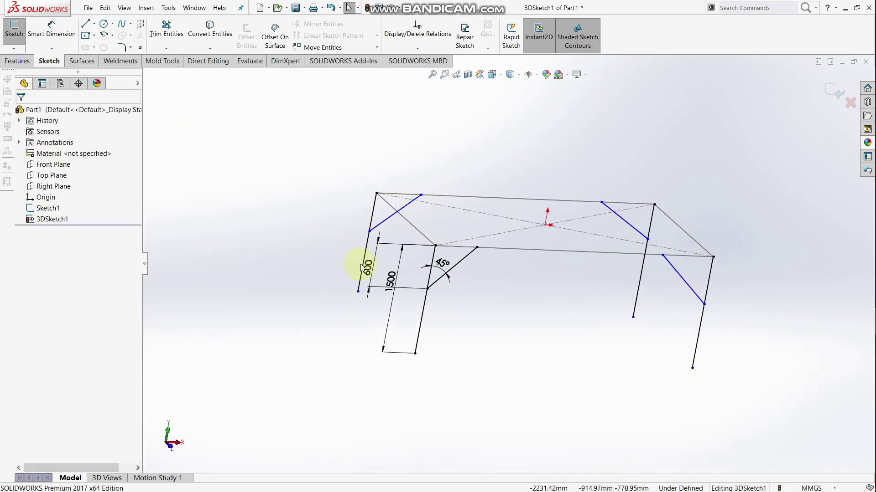
left_click(425, 301)
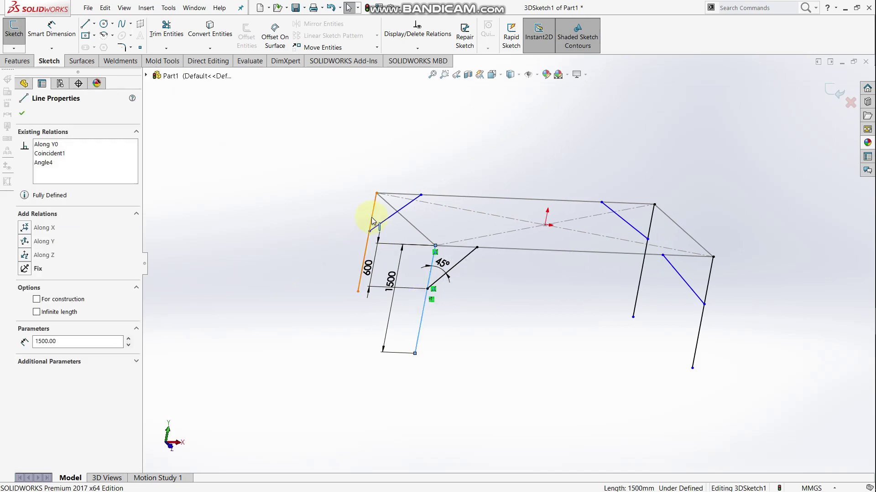
Step: Apply an Equal relation to the four leg lines
left_click(372, 221, "ctrl")
left_click(649, 234, "ctrl")
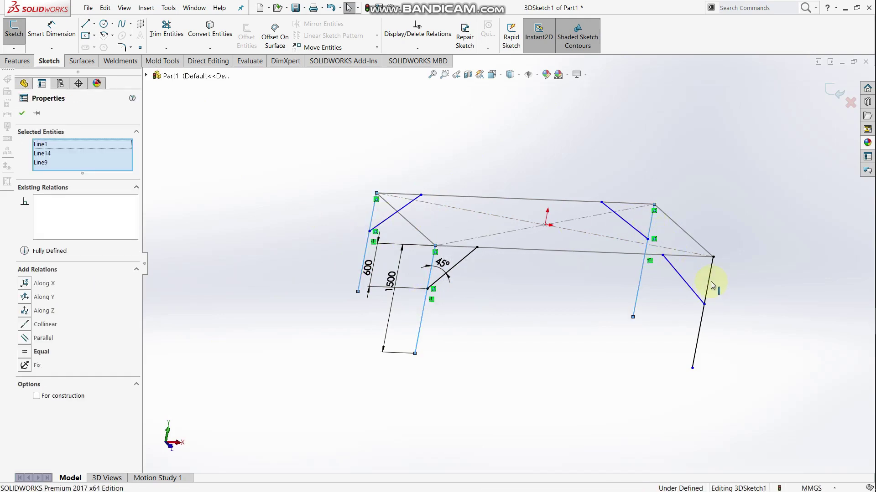
left_click(707, 283, "ctrl")
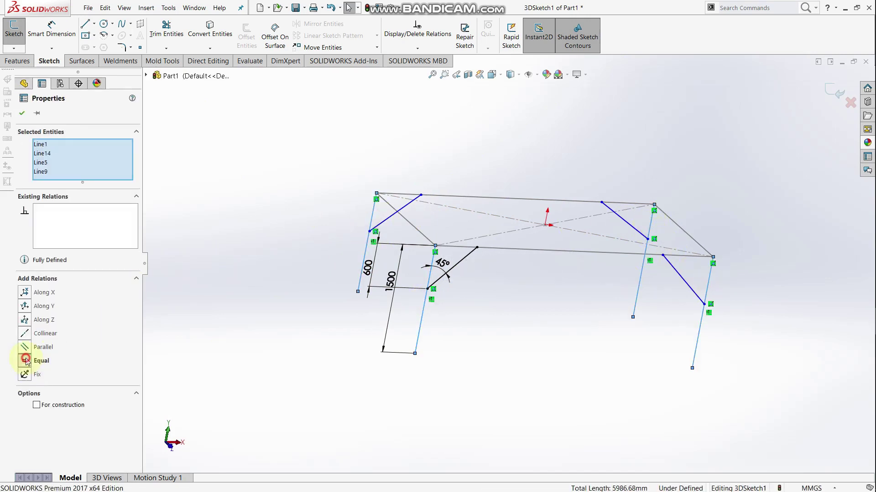
left_click(22, 118)
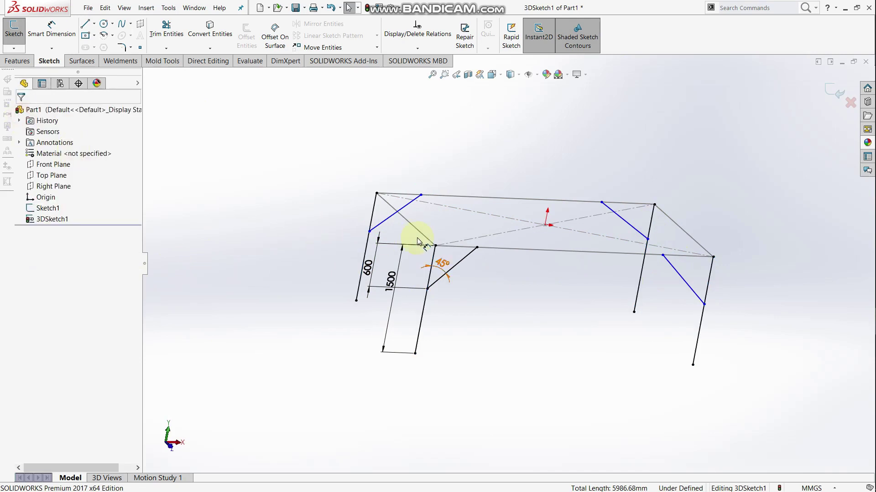
Step: Apply an Equal relation to the four diagonal braces
left_click(411, 202)
left_click(618, 219, "ctrl")
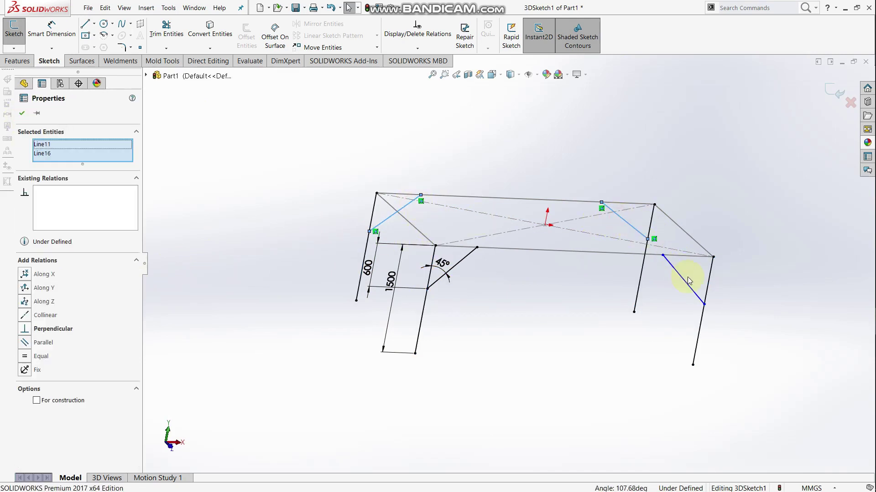
left_click(684, 283, "ctrl")
left_click(457, 265, "ctrl")
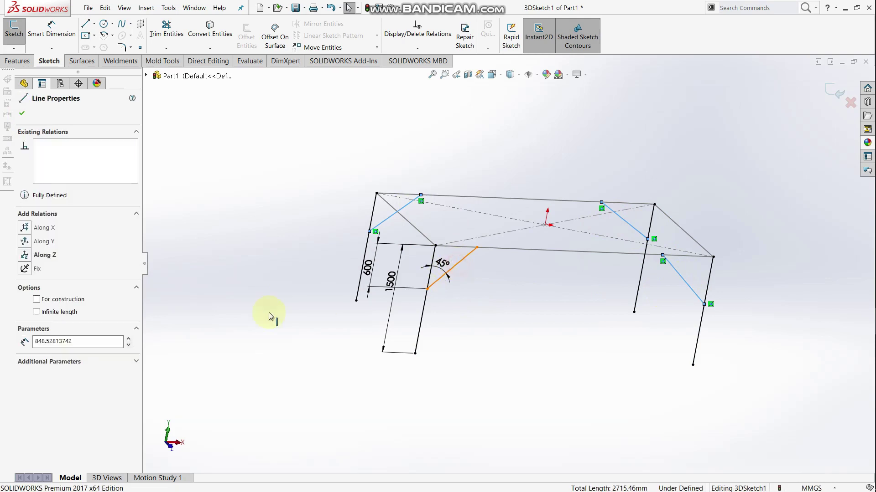
left_click(25, 365)
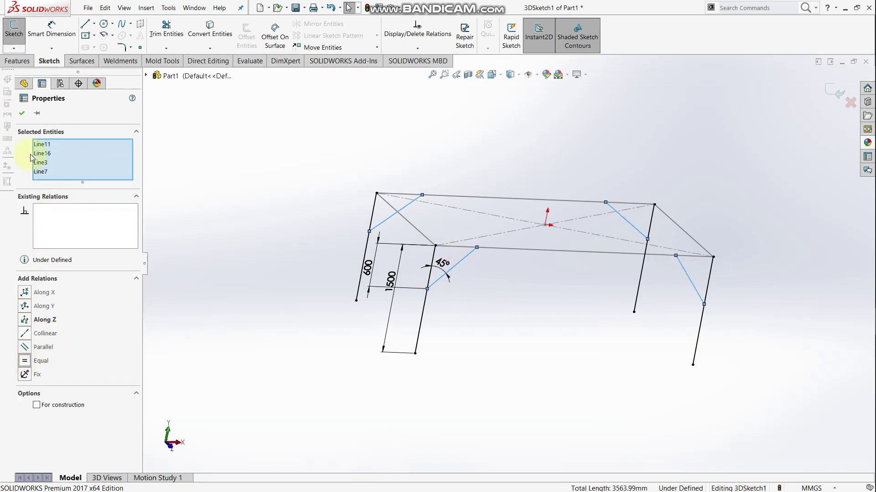
left_click(23, 117)
left_click(52, 30)
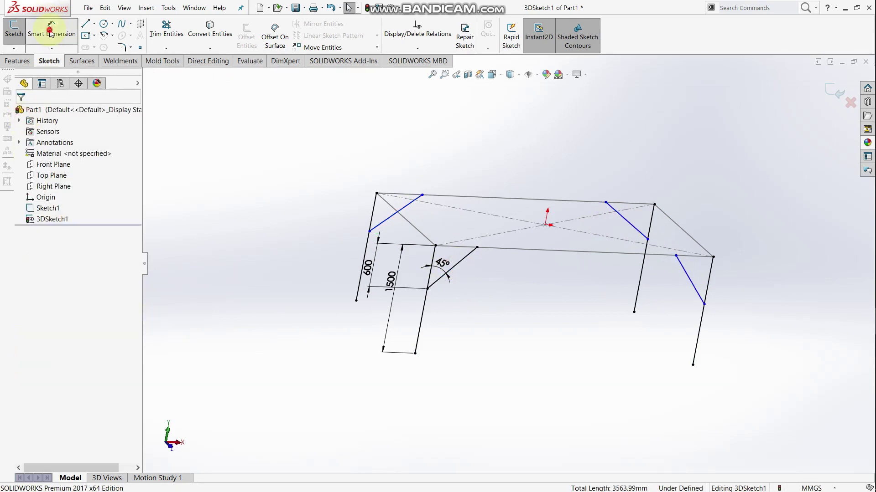
left_click(379, 223)
Step: Set the back-left and back-right braces at 45° to their legs
left_click(371, 216)
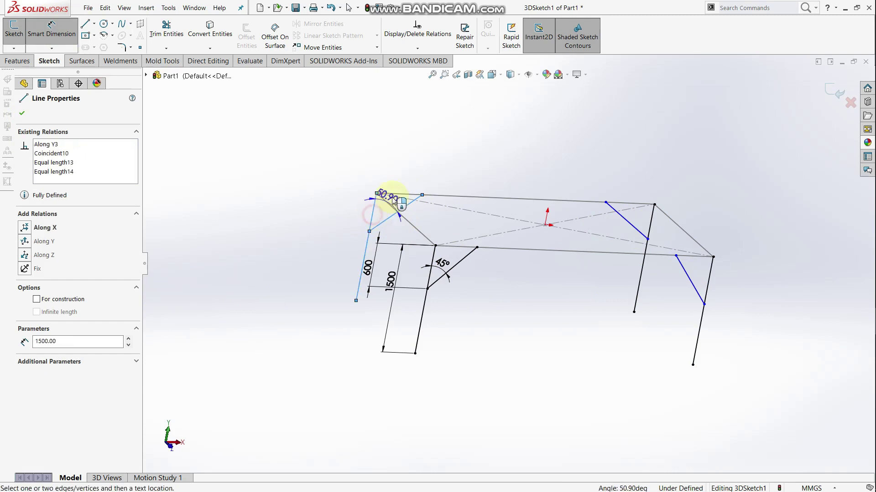
left_click(410, 179)
type("45")
key("Return")
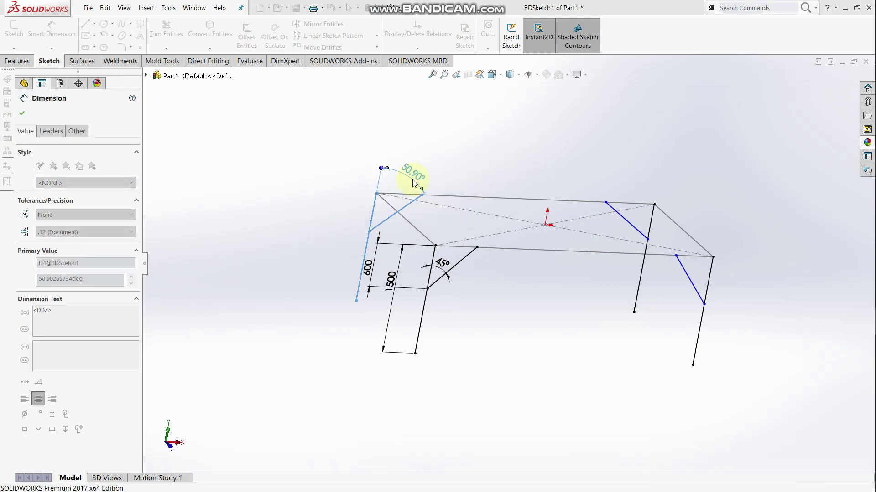
left_click(646, 236)
left_click(648, 229)
left_click(633, 201)
type("45")
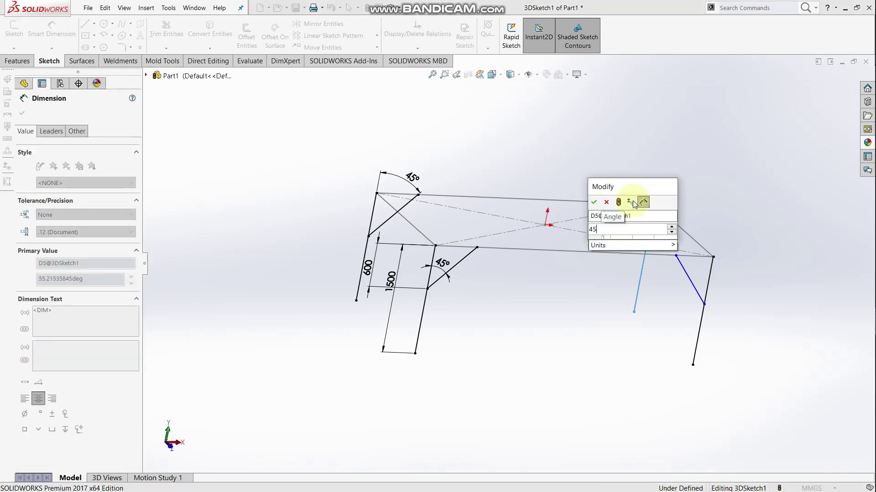
left_click(633, 200)
Step: Set the front-right brace at 45° to its leg, fully defining the sketch
left_click(692, 286)
left_click(702, 311)
left_click(697, 269)
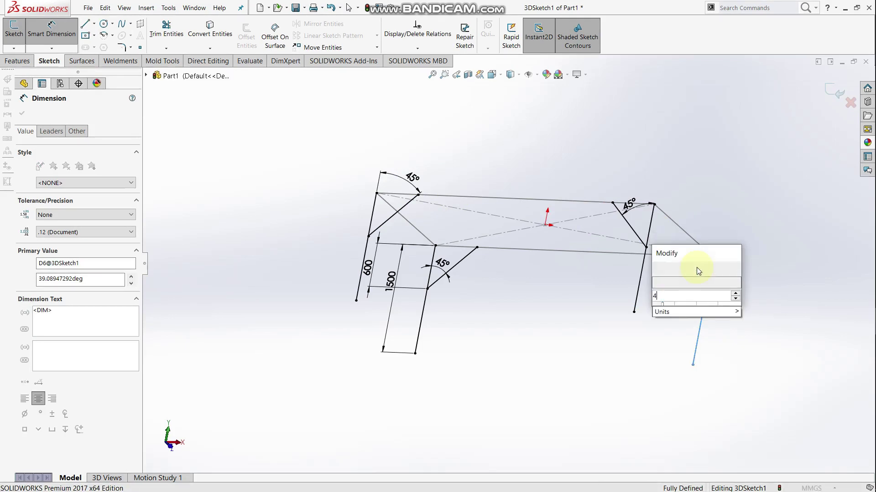
type("45")
key("Return")
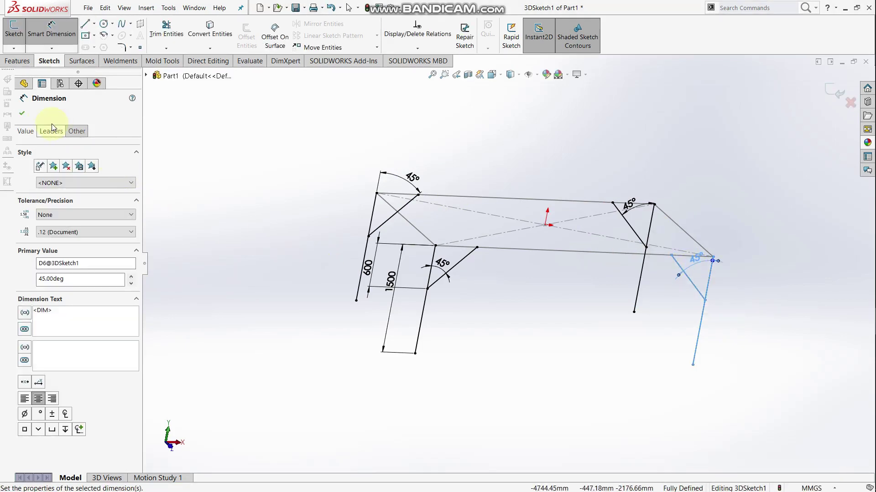
left_click(22, 114)
left_click(94, 23)
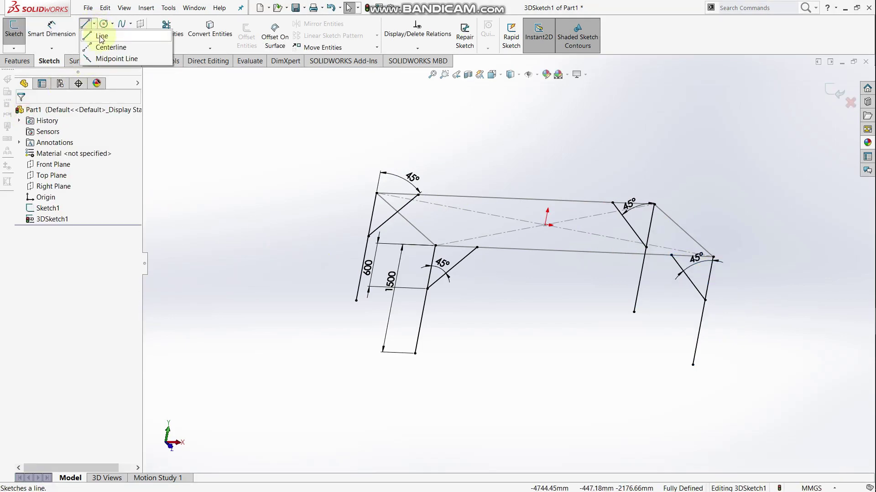
Step: Draw two crossbars across the top rectangle on the ZX plane, viewed from above
left_click(98, 39)
key("space")
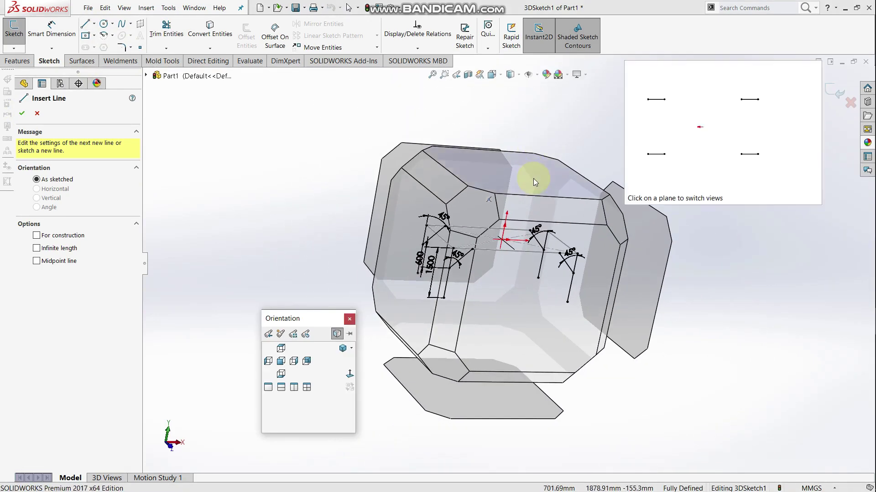
key("Tab")
key("Tab")
key("ctrl+8")
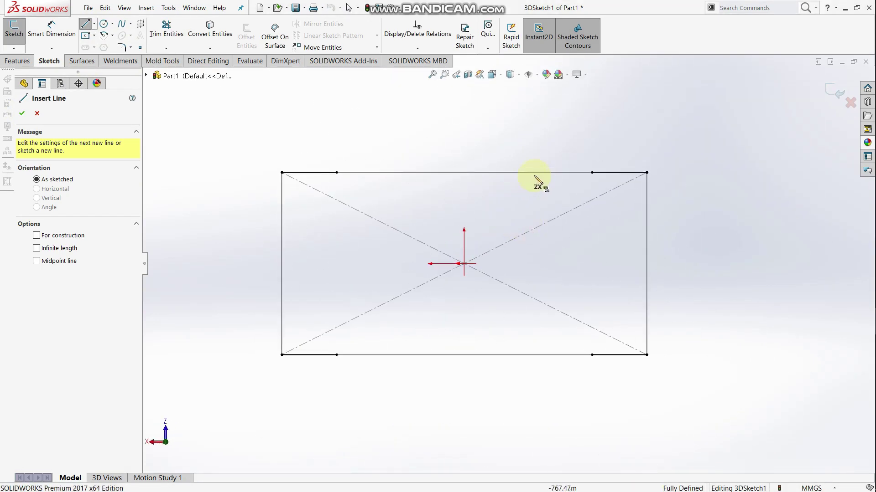
left_click(535, 173)
left_click(534, 355)
key("Escape")
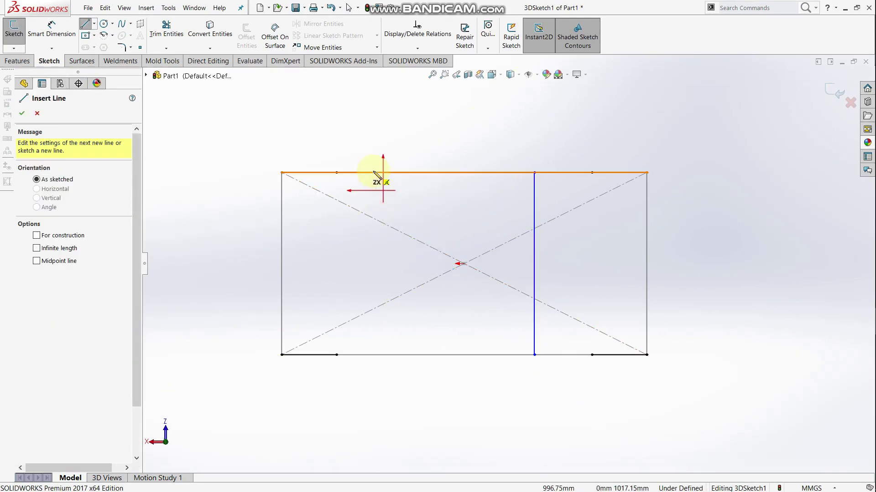
left_click(374, 172)
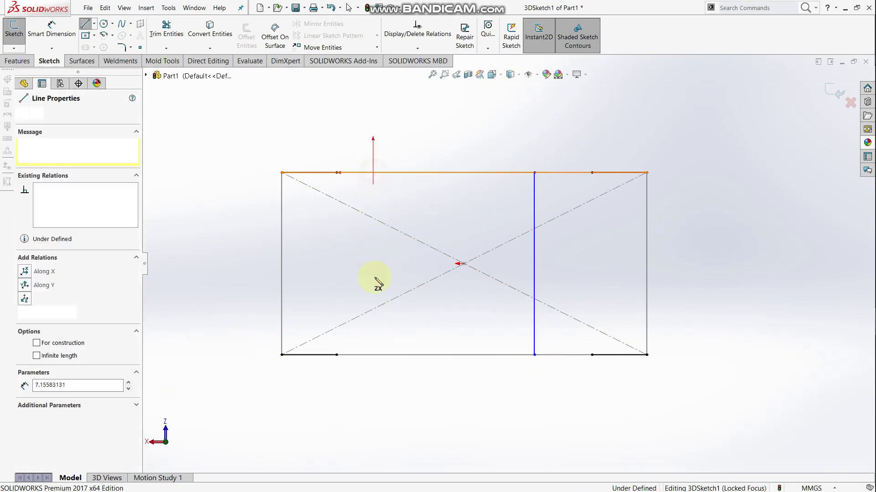
left_click(373, 355)
key("Escape")
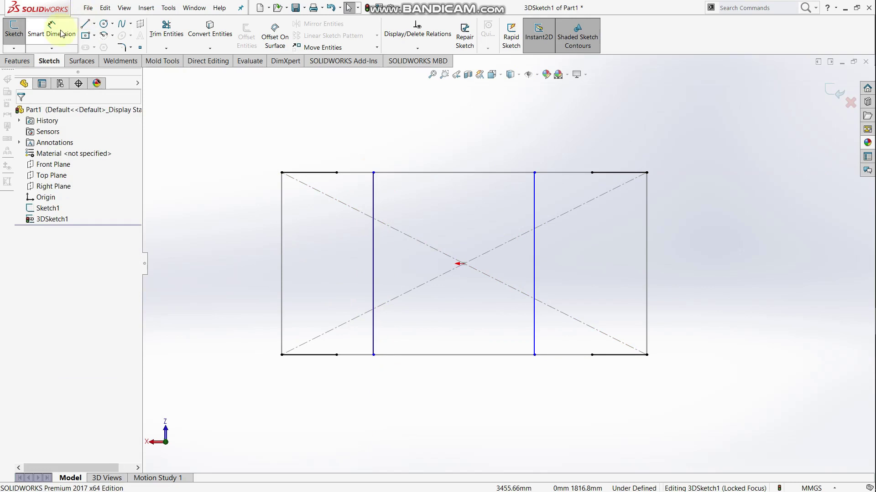
Step: Dimension each crossbar 1000 mm from its end of the rectangle
left_click(60, 33)
left_click(282, 173)
left_click(373, 173)
left_click(331, 144)
type("1000")
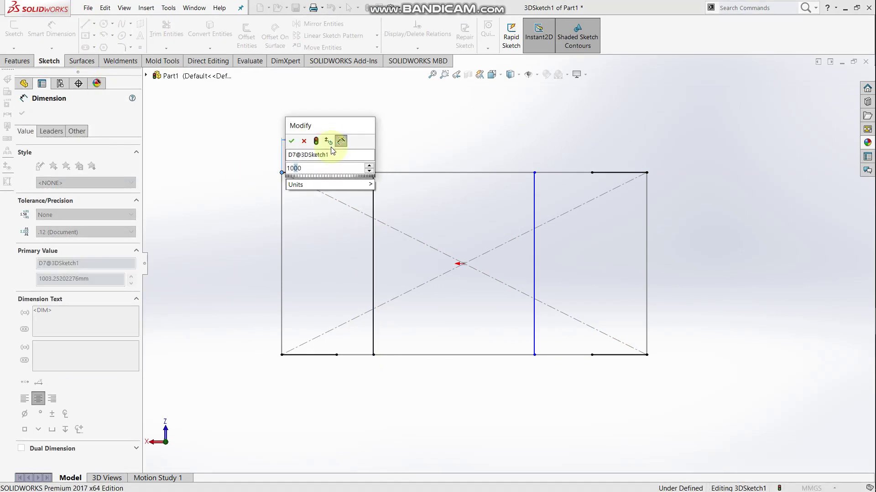
key("Return")
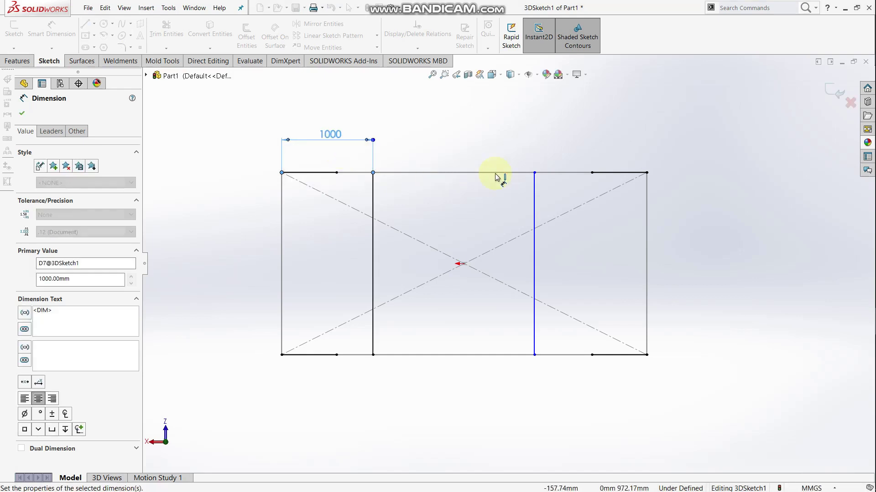
left_click(533, 173)
left_click(646, 172)
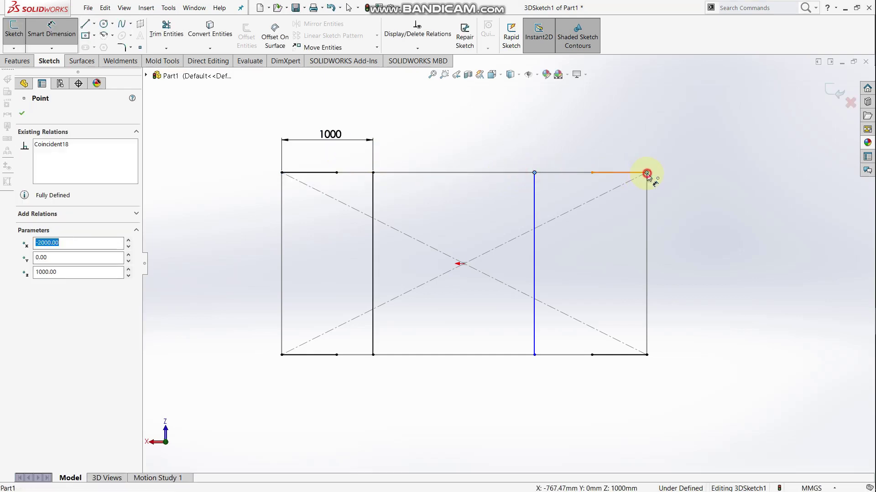
left_click(590, 133)
type("1000")
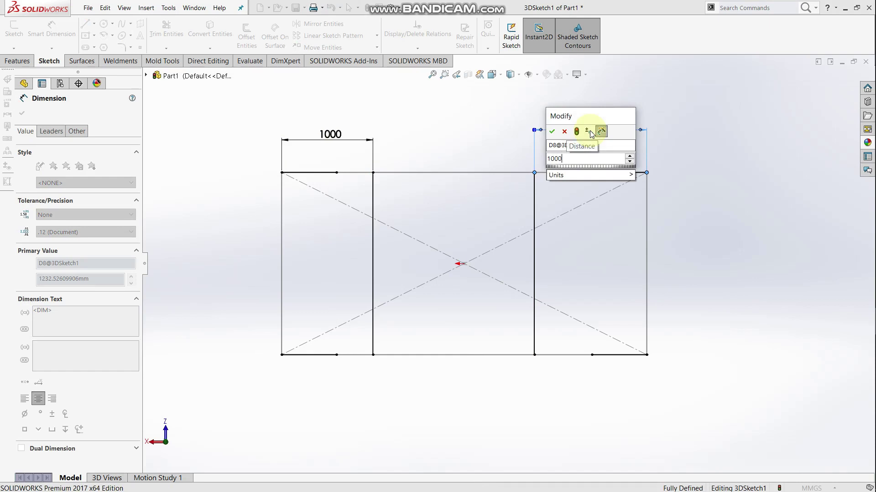
key("Return")
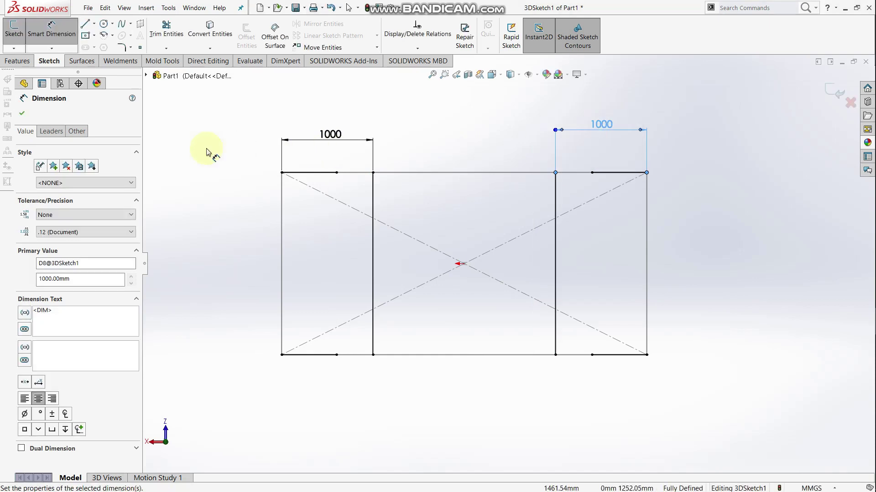
left_click(23, 113)
mouse_move(490, 231)
middle_mouse_down()
mouse_move(489, 122)
mouse_move(405, 97)
mouse_move(461, 139)
mouse_move(593, 127)
middle_mouse_up()
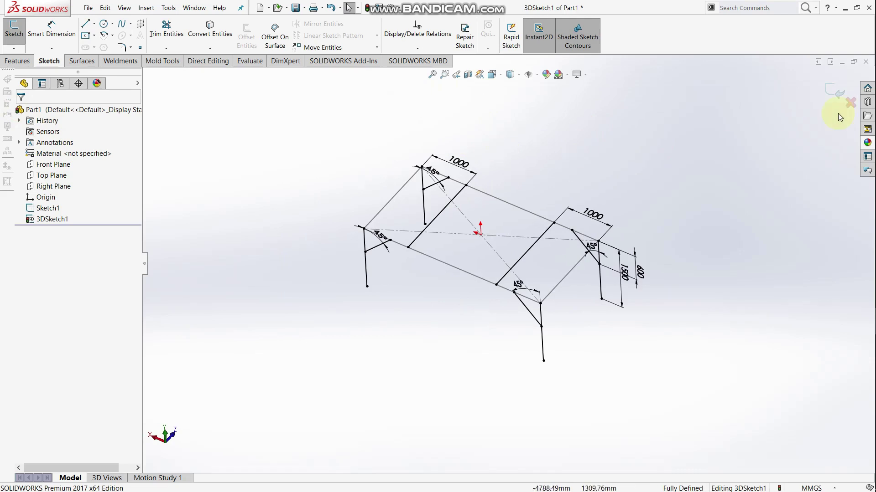
Step: Exit the 3D sketch and bring up the Weldments tools in the CommandManager
left_click(833, 92)
mouse_move(650, 209)
middle_mouse_down()
mouse_move(670, 176)
mouse_move(644, 173)
mouse_move(538, 256)
mouse_move(526, 256)
middle_mouse_up()
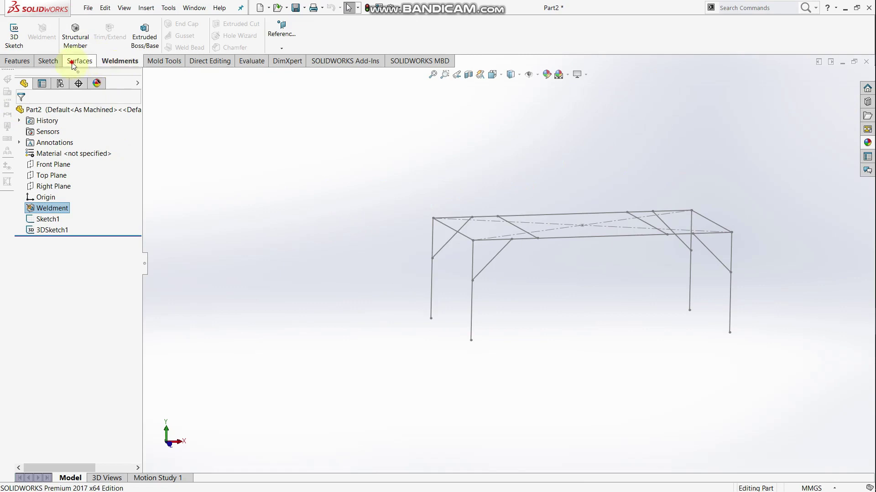
left_click(73, 66)
left_click(115, 63)
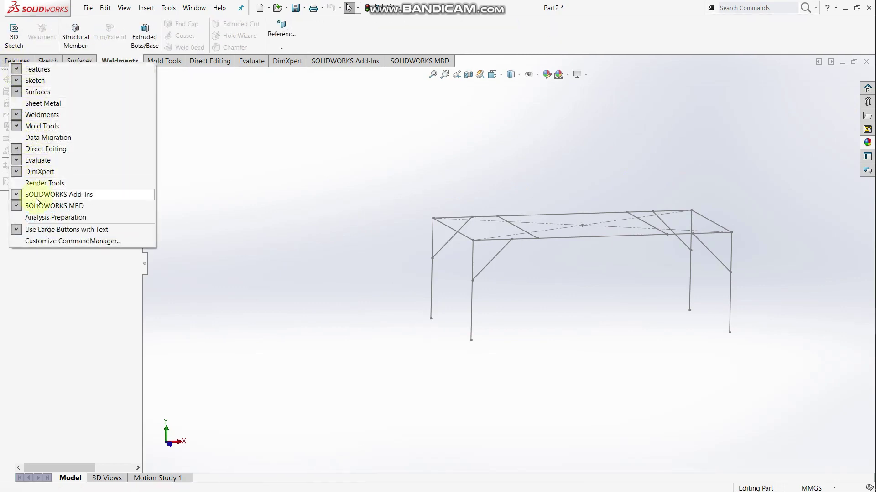
left_click(211, 117)
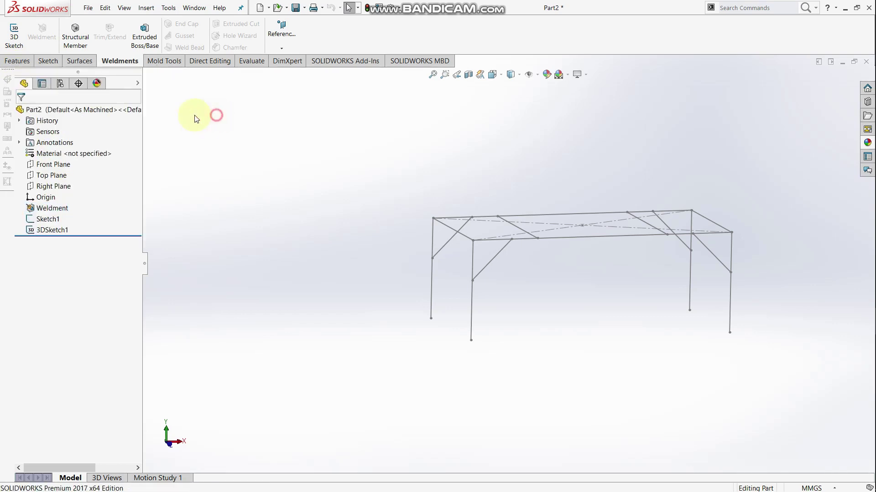
Step: Choose an ansi inch rectangular tube 4 x 3 x 0.25 profile for a new structural member
left_click(80, 37)
scroll(498, 236, "down", 1)
scroll(483, 239, "down", 1)
scroll(456, 246, "down", 2)
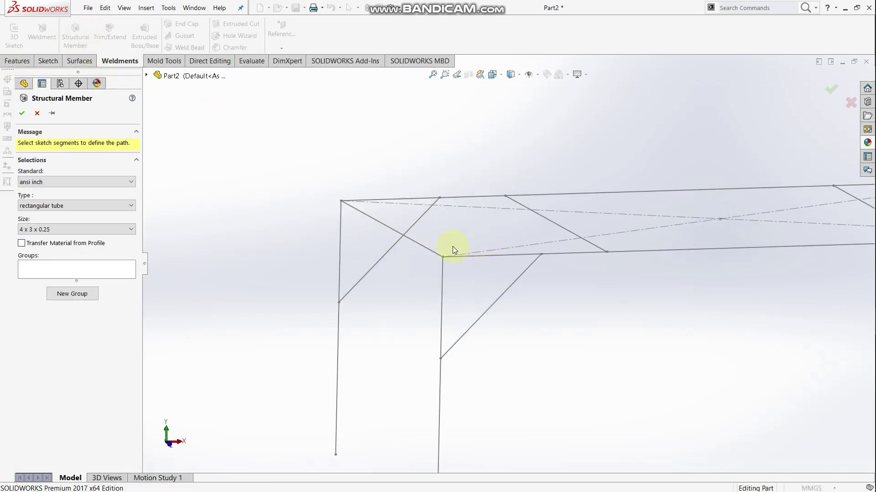
left_click(75, 182)
left_click(75, 192)
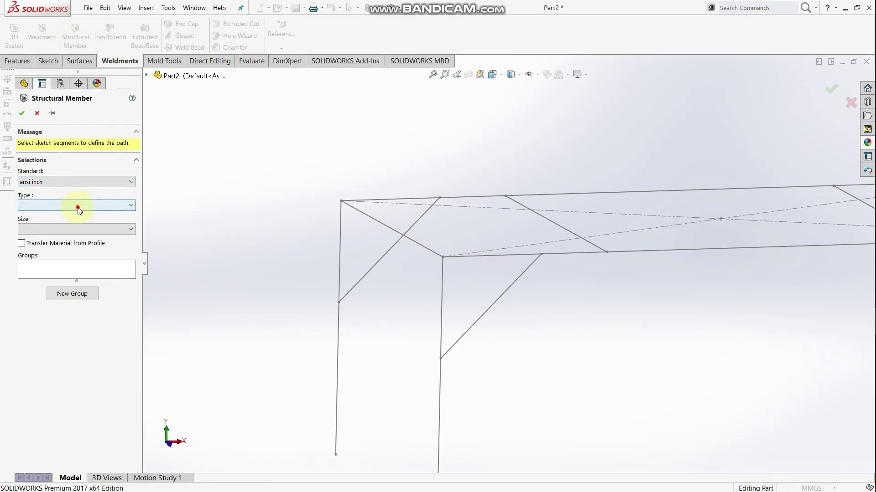
left_click(78, 206)
left_click(72, 239)
left_click(79, 230)
left_click(78, 267)
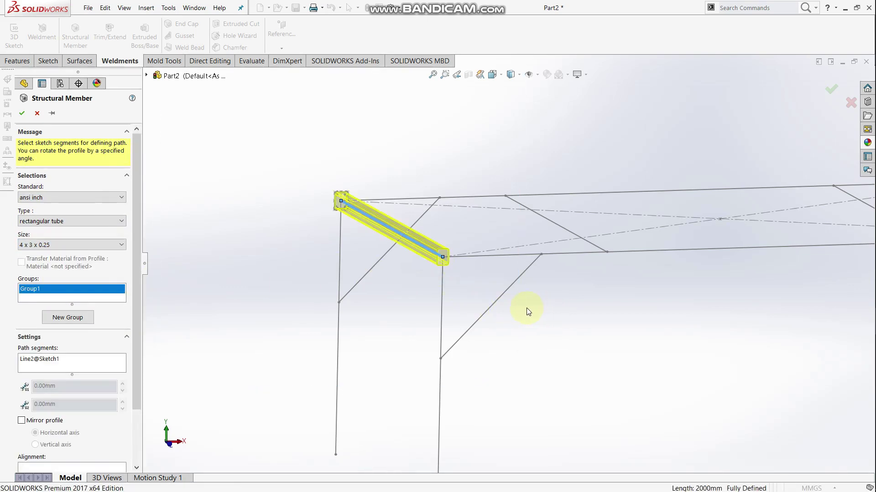
Step: Switch to the front view and pick the first top edge for the tube
key("space")
left_click(440, 266)
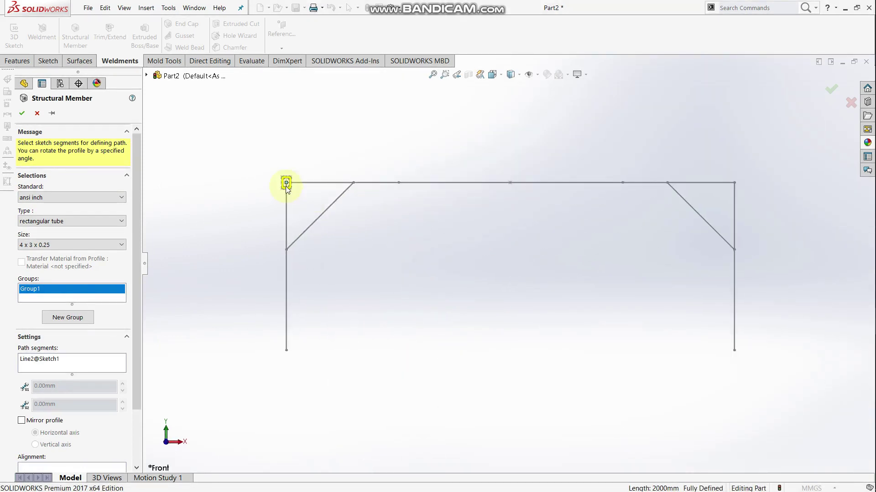
left_click(404, 199)
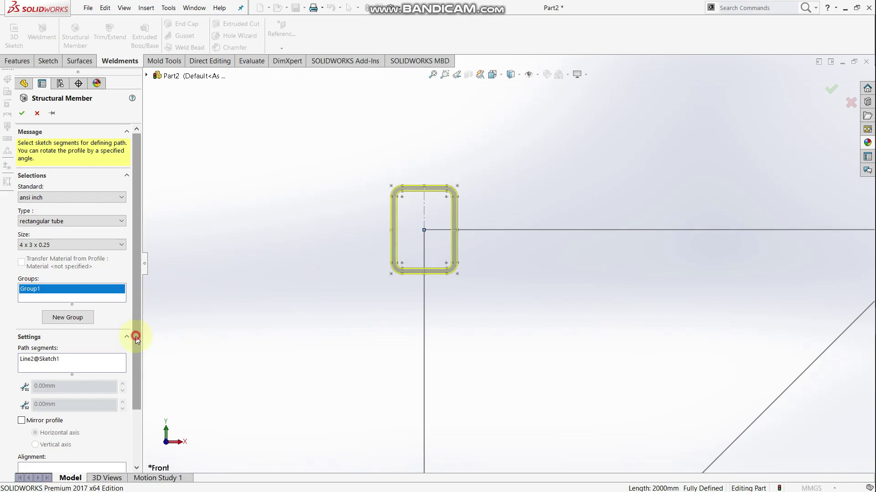
Step: Rotate the tube profile by 90°
left_click_drag(133, 335, 140, 428)
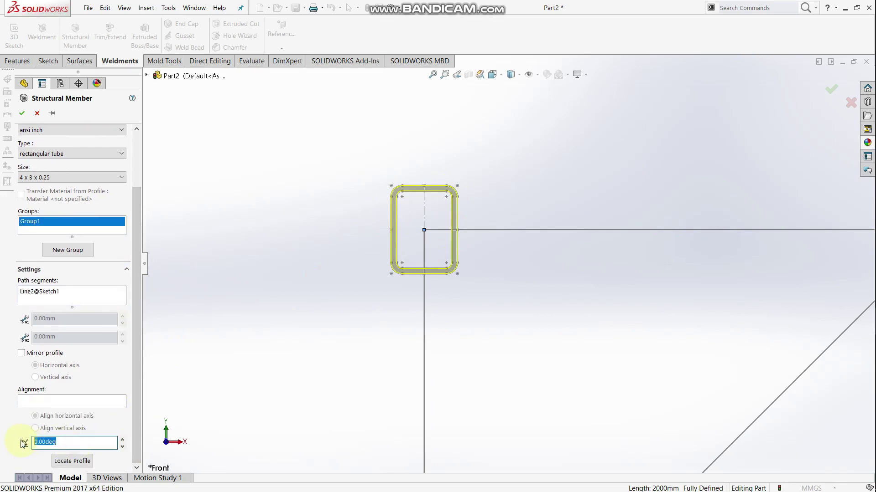
type("90")
key("Return")
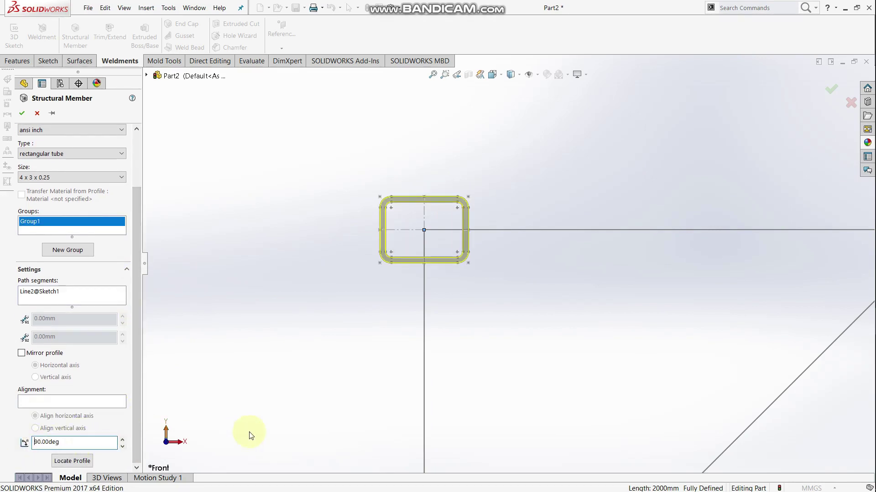
scroll(501, 265, "up", 3)
scroll(552, 287, "up", 2)
mouse_move(563, 290)
middle_mouse_down()
mouse_move(612, 324)
mouse_move(603, 323)
middle_mouse_up()
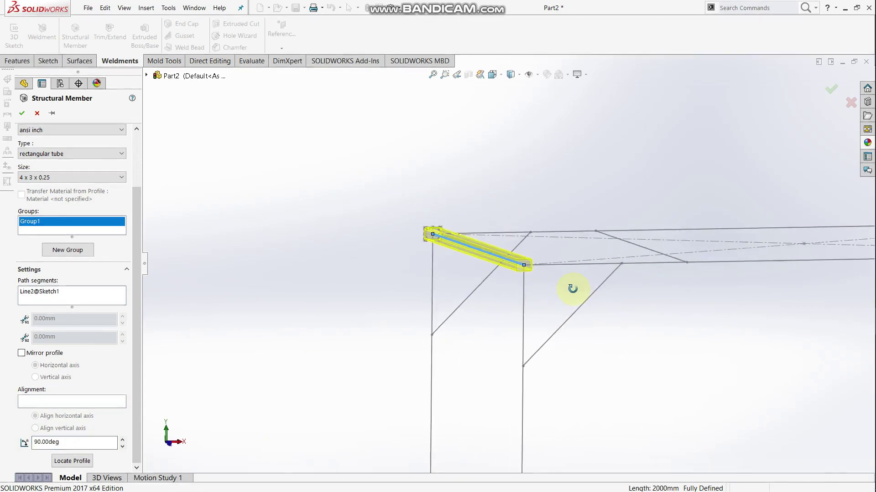
Step: Add the second top edge, trying butt corner options but keeping mitred corners
left_click(647, 327)
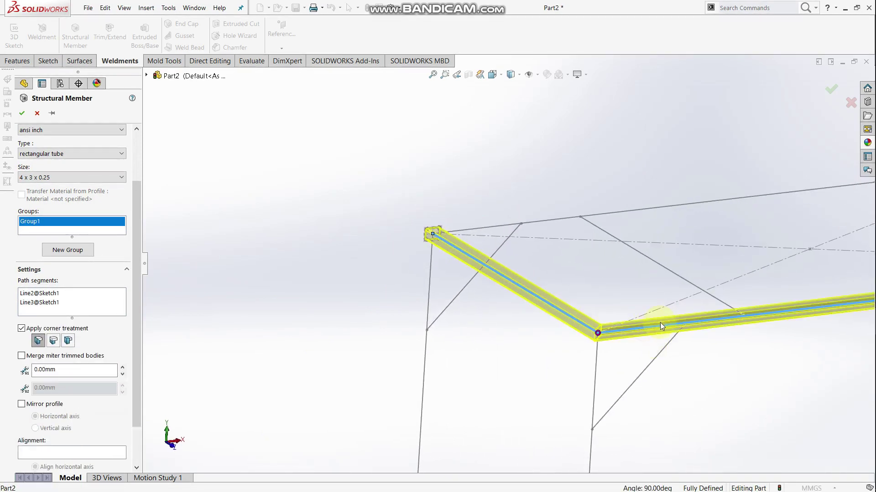
scroll(658, 329, "up", 2)
scroll(593, 335, "down", 2)
scroll(547, 287, "down", 2)
scroll(520, 290, "down", 1)
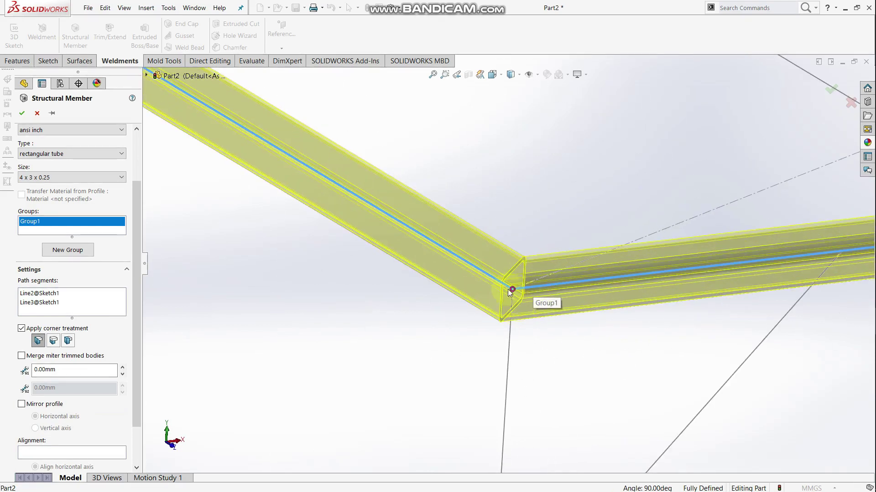
left_click(53, 341)
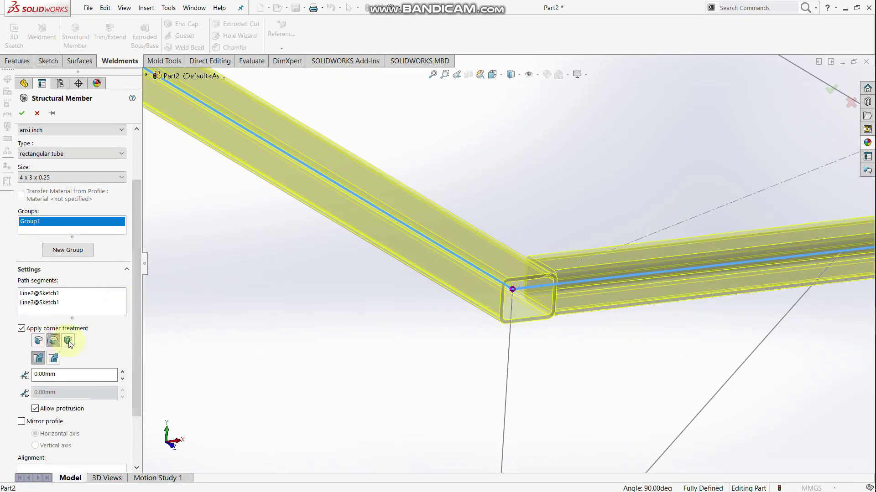
left_click(39, 342)
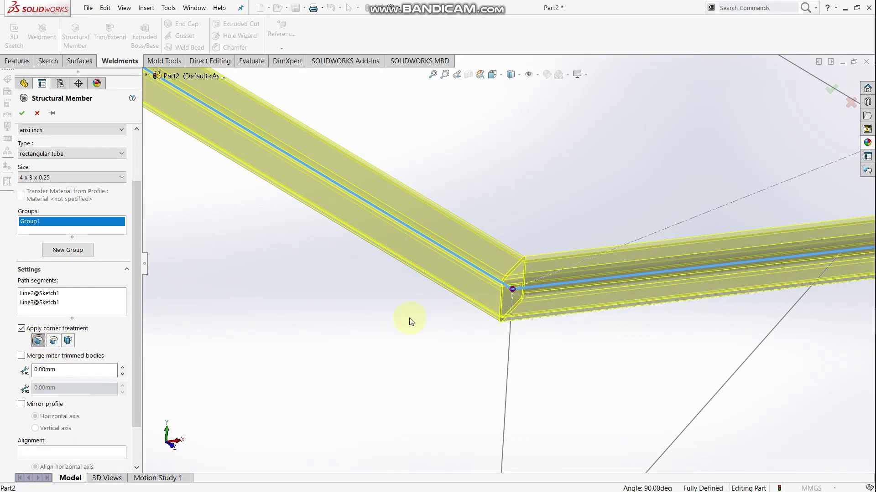
left_click(512, 291)
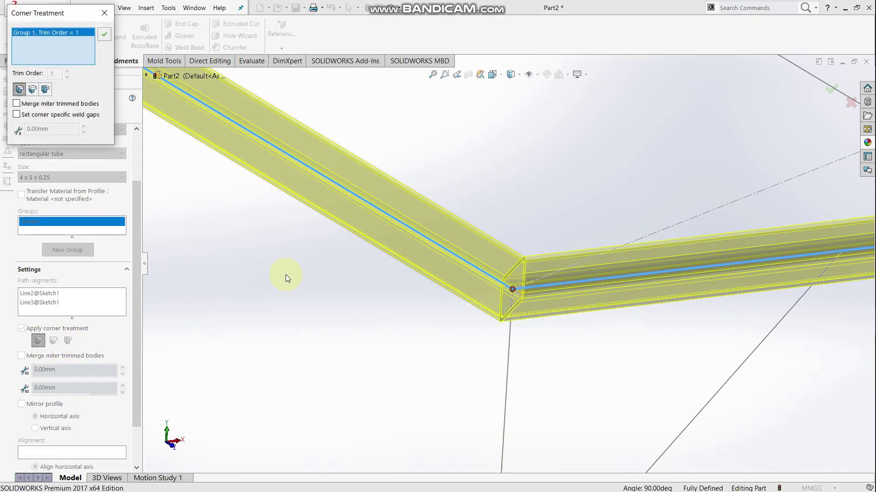
left_click(31, 91)
left_click(46, 93)
left_click(104, 37)
Step: Add the remaining two top edges, closing the tube loop around the top rectangle
scroll(473, 381, "up", 2)
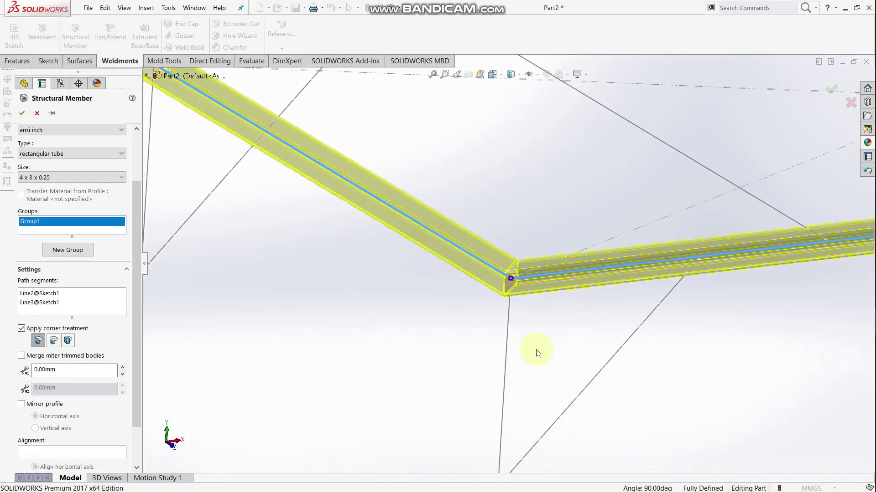
scroll(531, 352, "up", 3)
scroll(639, 267, "up", 2)
scroll(660, 272, "up", 2)
scroll(674, 270, "up", 2)
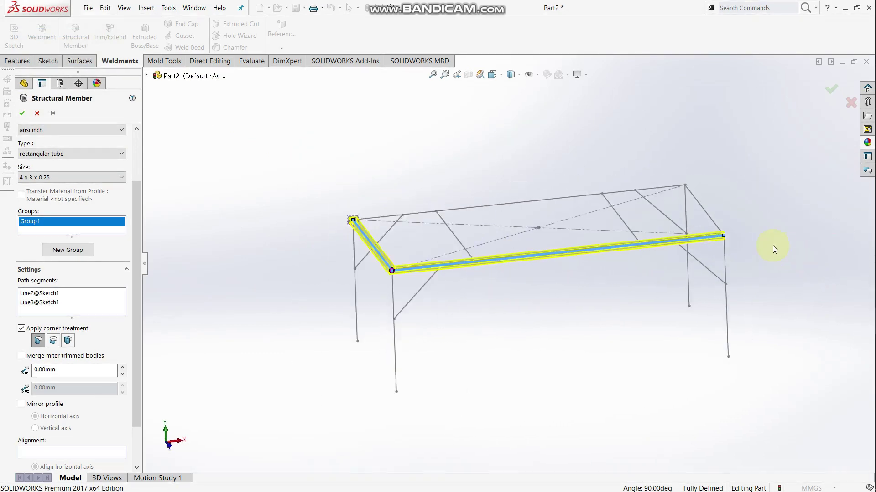
scroll(772, 245, "up", 1)
left_click(678, 209)
left_click(477, 190)
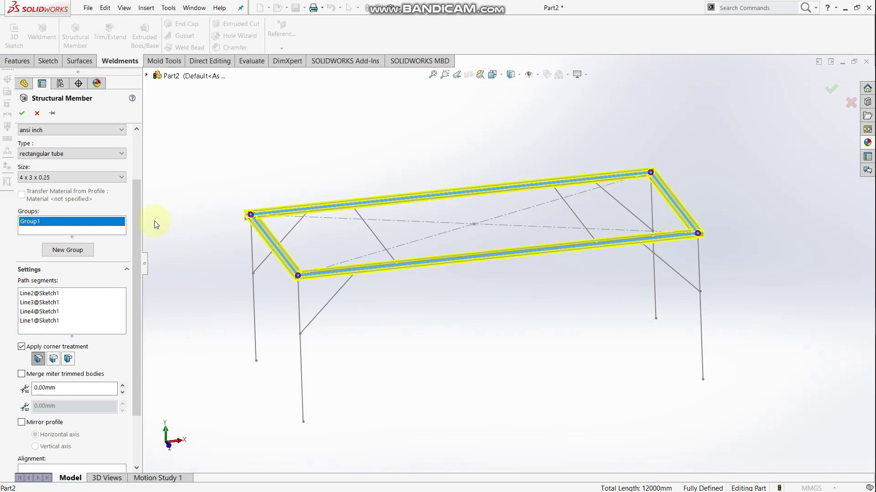
Step: Start a second member group and orbit toward the vertical leg lines
scroll(358, 281, "down", 5)
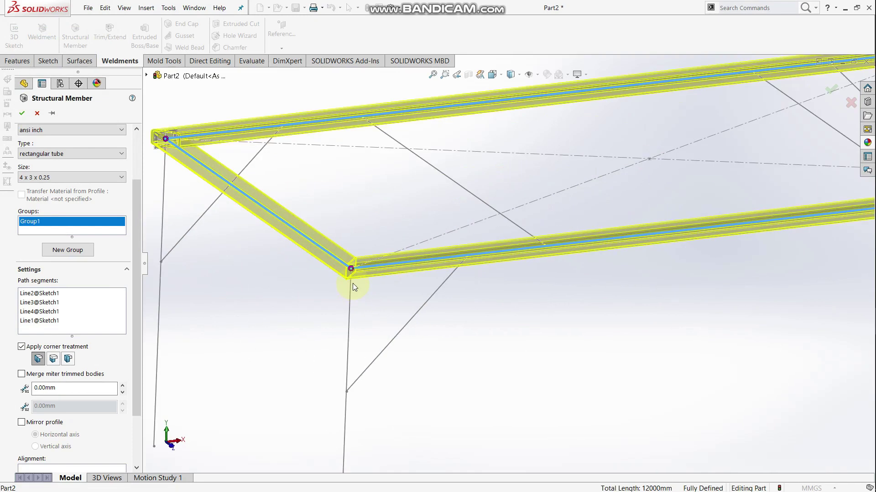
scroll(352, 284, "down", 2)
left_click(58, 255)
mouse_move(402, 364)
middle_mouse_down()
mouse_move(405, 328)
mouse_move(420, 341)
middle_mouse_up()
middle_click_drag(479, 257, 494, 278)
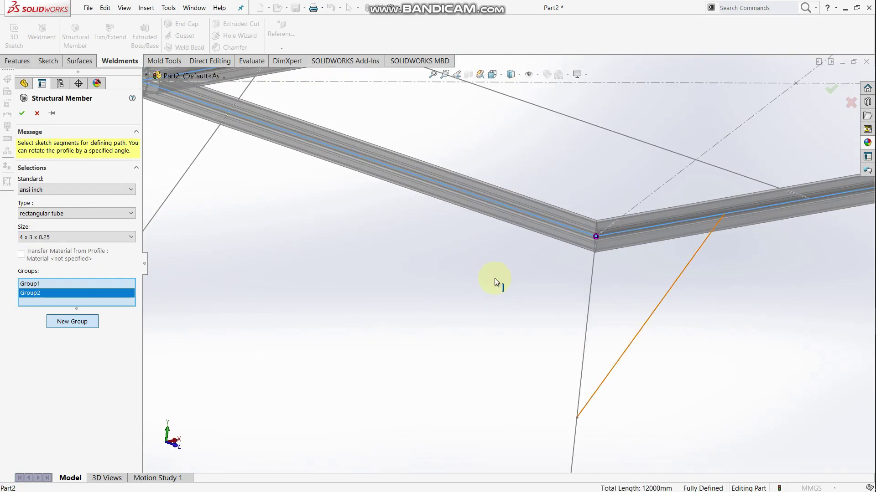
Step: Select the first leg line for Group2, checking it in left and front views
left_click(590, 295)
scroll(611, 336, "up", 3)
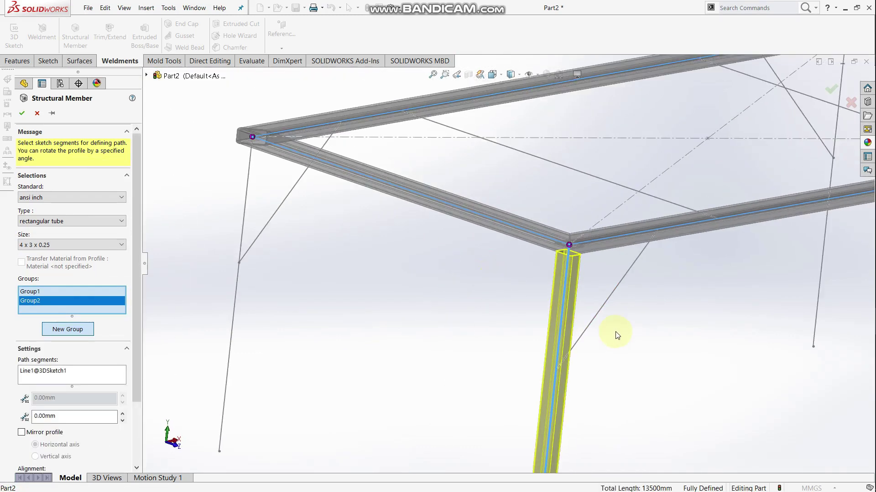
scroll(615, 332, "up", 3)
key("space")
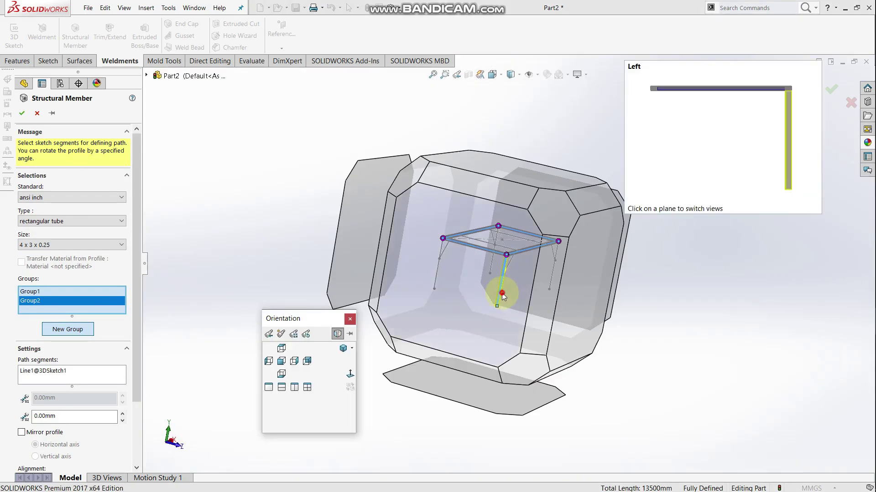
left_click(502, 290)
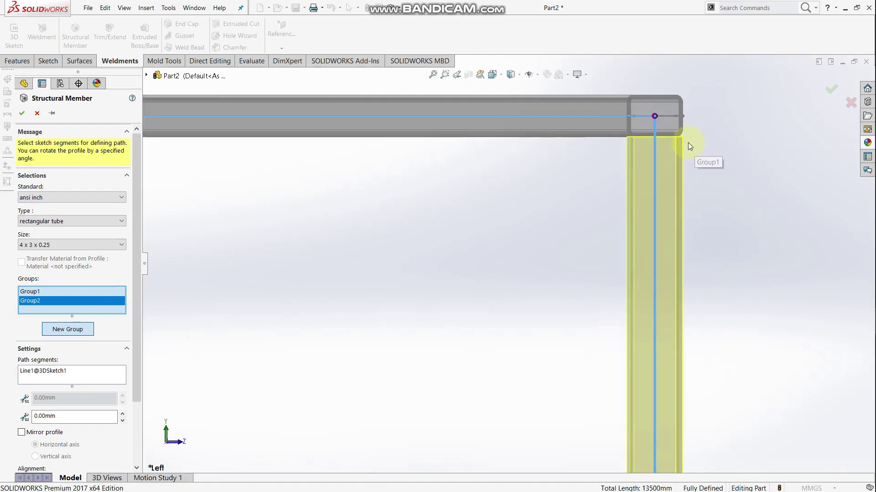
middle_click_drag(711, 174, 600, 191)
key("space")
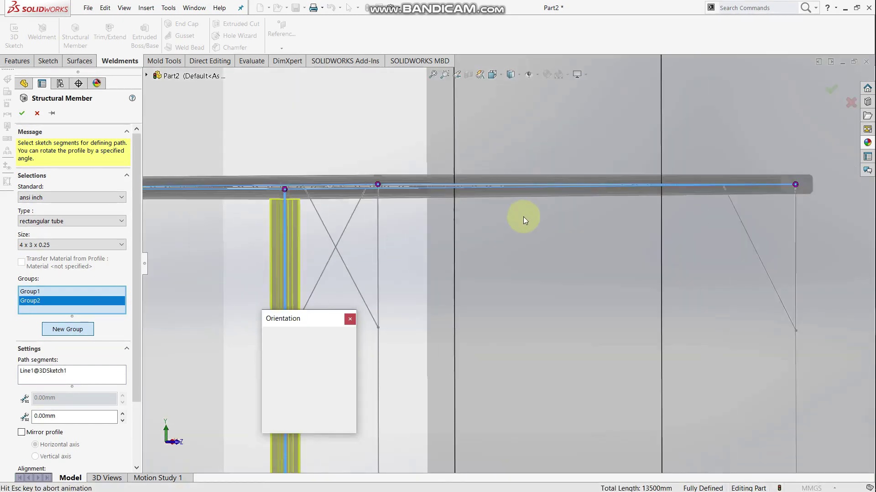
left_click(592, 243)
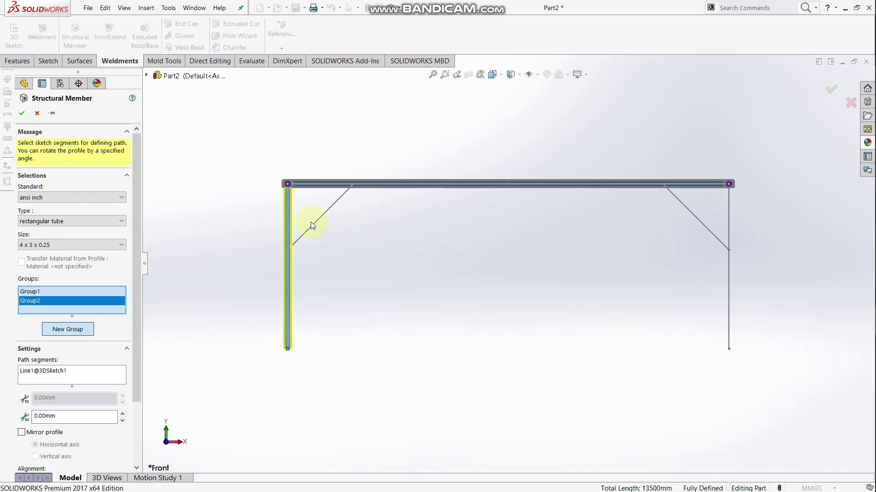
Step: Add the right front leg as a tube member
scroll(315, 219, "down", 2)
scroll(347, 207, "down", 2)
scroll(401, 216, "down", 2)
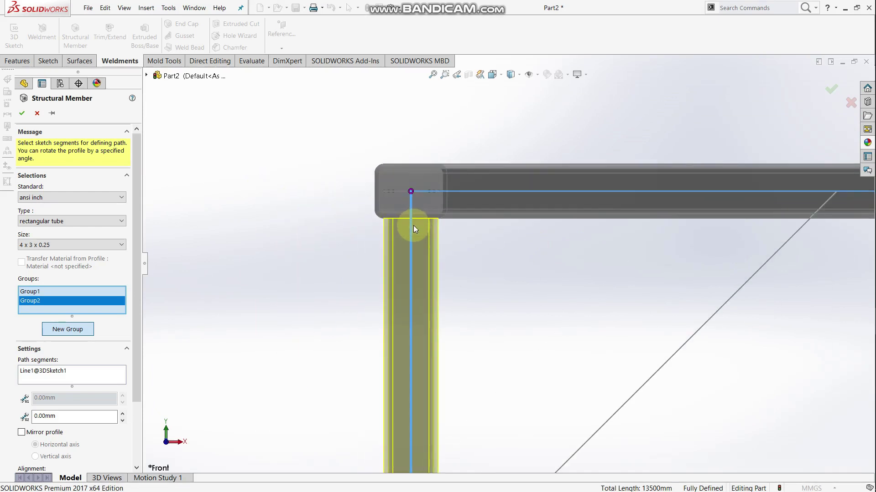
scroll(413, 225, "up", 2)
scroll(479, 255, "up", 1)
scroll(629, 285, "up", 2)
scroll(674, 246, "up", 2)
middle_click_drag(644, 212, 704, 294)
scroll(748, 296, "down", 2)
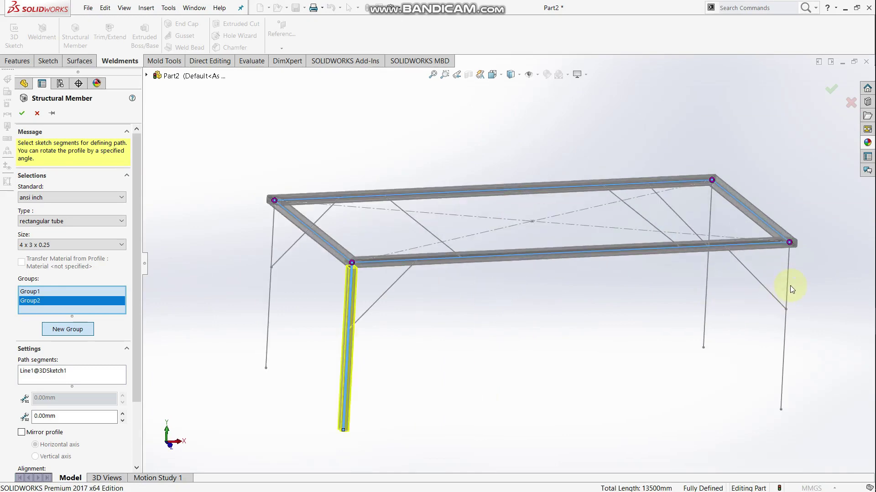
left_click(788, 284)
Step: Add the last two legs, including the right rear, then start Group3
middle_click_drag(805, 286, 680, 308)
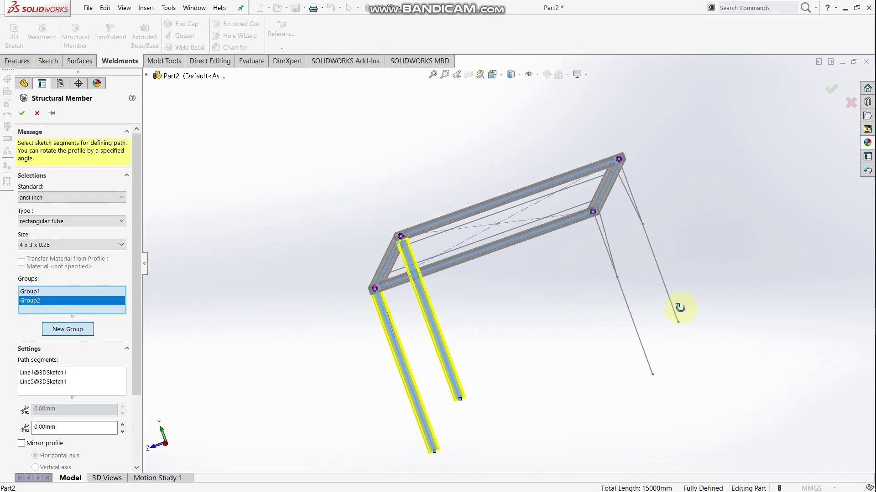
left_click(628, 304)
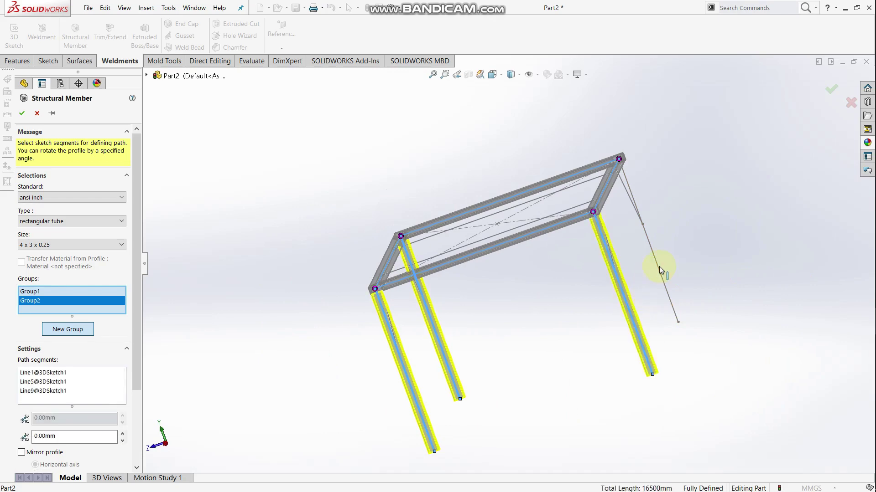
left_click(658, 269)
mouse_move(669, 287)
middle_mouse_down()
mouse_move(694, 260)
mouse_move(737, 276)
mouse_move(587, 322)
mouse_move(331, 326)
middle_mouse_up()
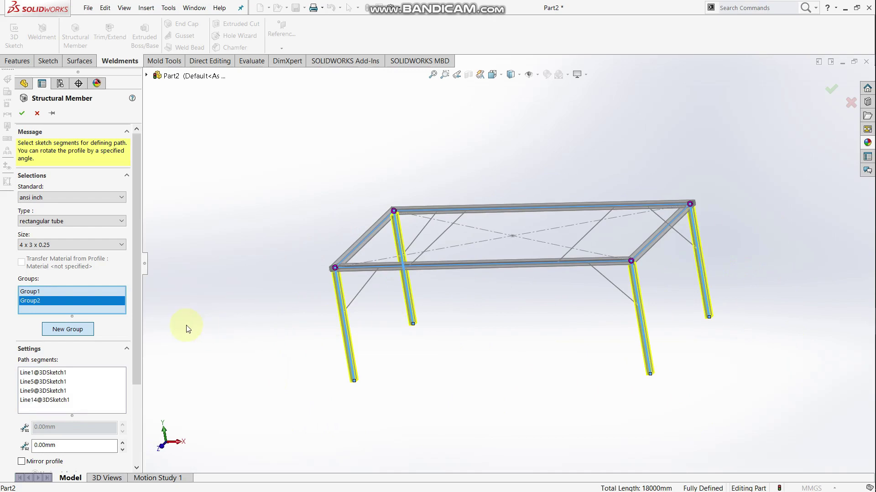
left_click(76, 335)
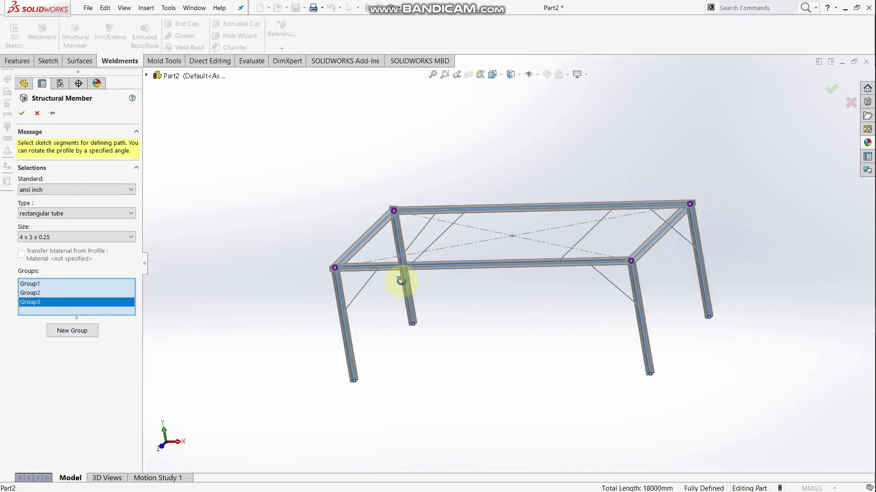
Step: Add Line17 as the first top cross member with the profile rotated 90°
scroll(429, 265, "down", 5)
left_click(452, 229)
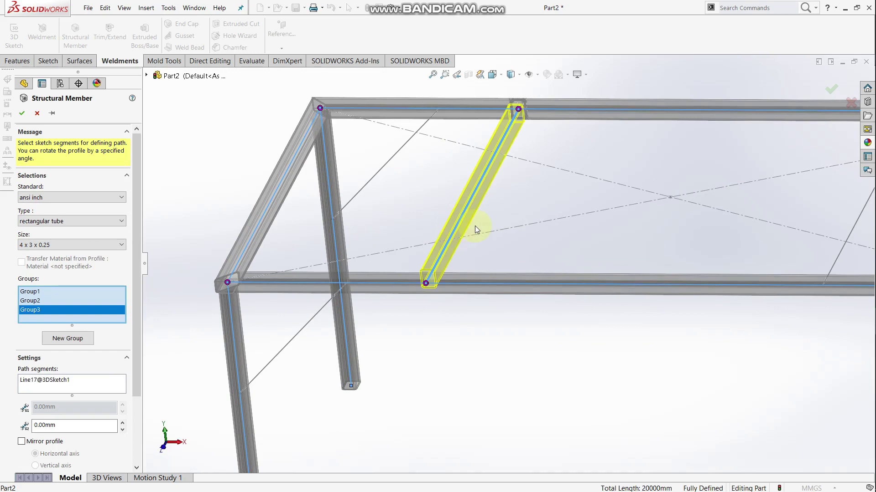
key("space")
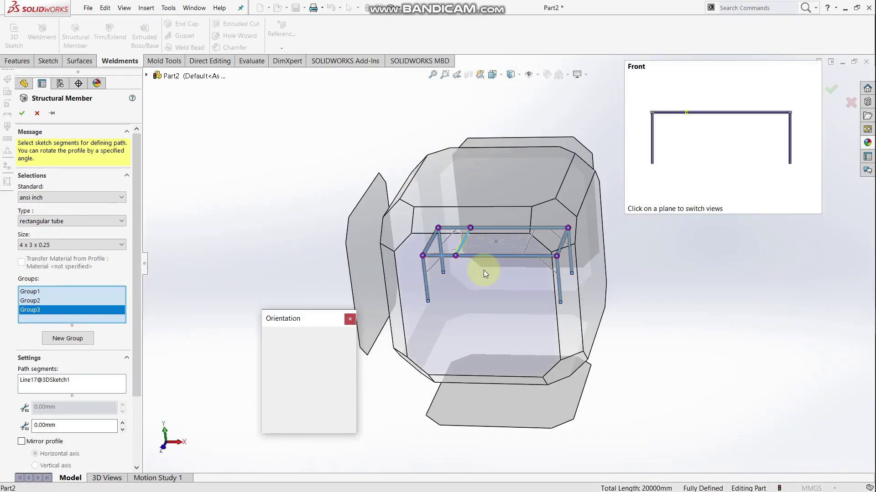
key("Escape")
key("ctrl+1")
scroll(407, 214, "down", 3)
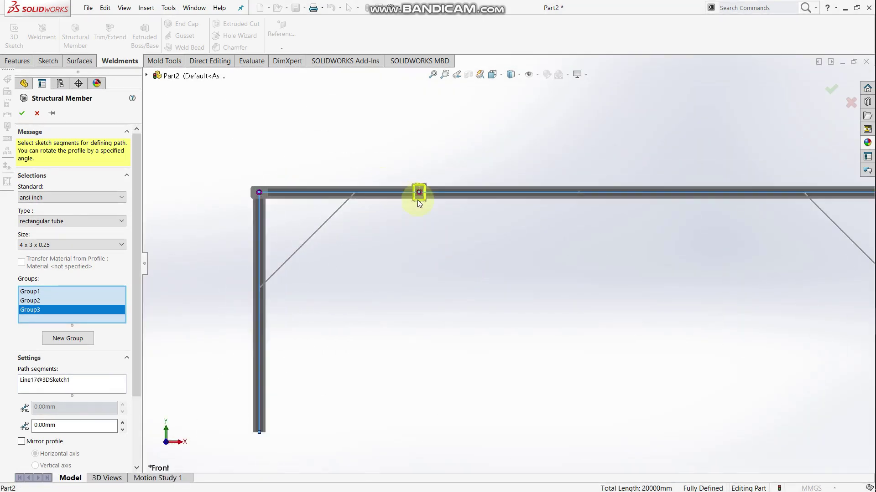
scroll(415, 198, "down", 3)
scroll(412, 196, "down", 3)
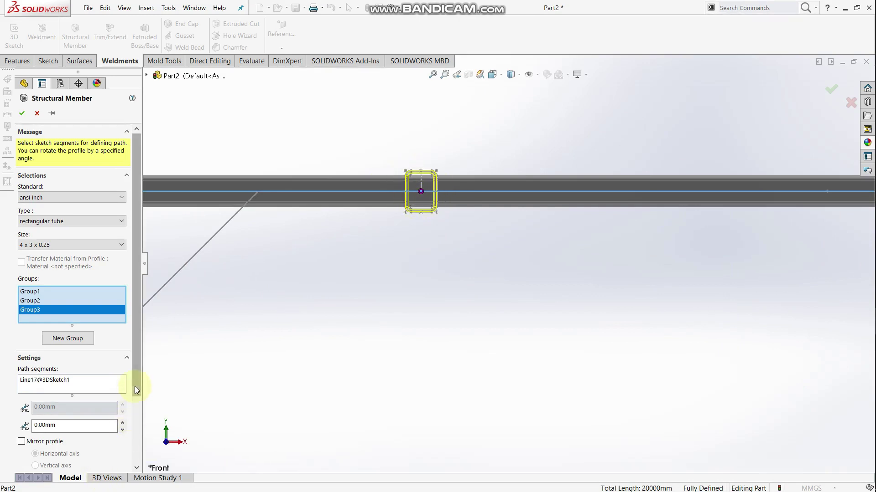
left_click_drag(135, 381, 136, 448)
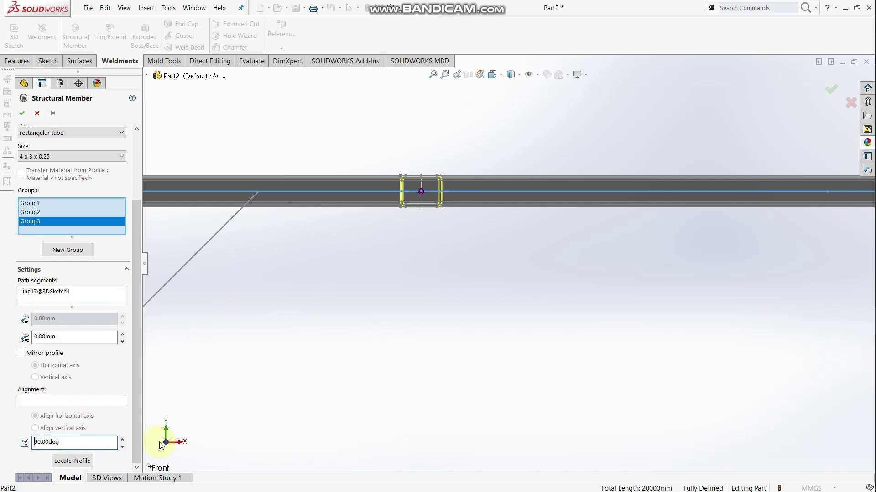
scroll(461, 232, "up", 3)
scroll(463, 228, "up", 3)
scroll(462, 268, "up", 3)
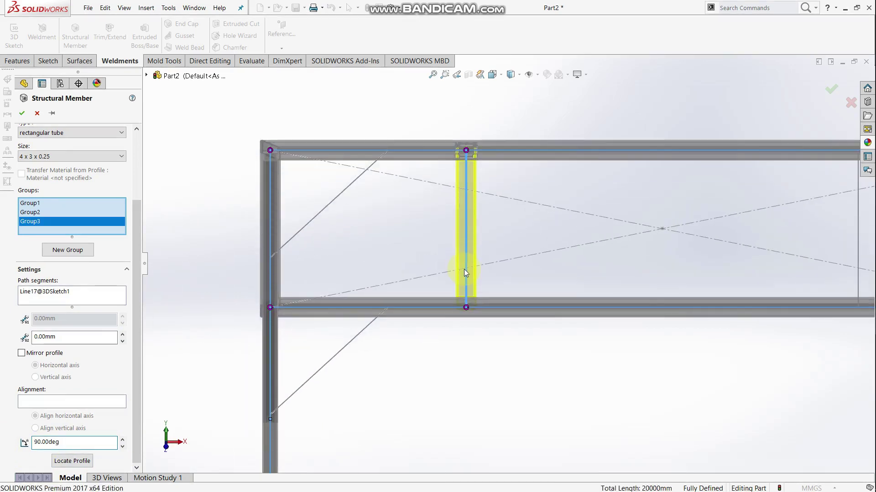
Step: Add Line18 as the second cross member from the top view
key("space")
left_click(494, 186)
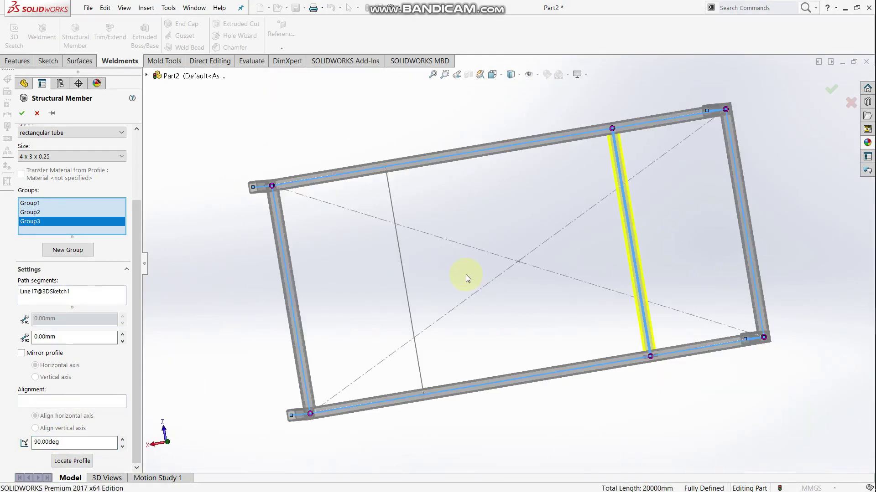
scroll(611, 361, "down", 3)
scroll(598, 354, "down", 1)
scroll(577, 344, "down", 1)
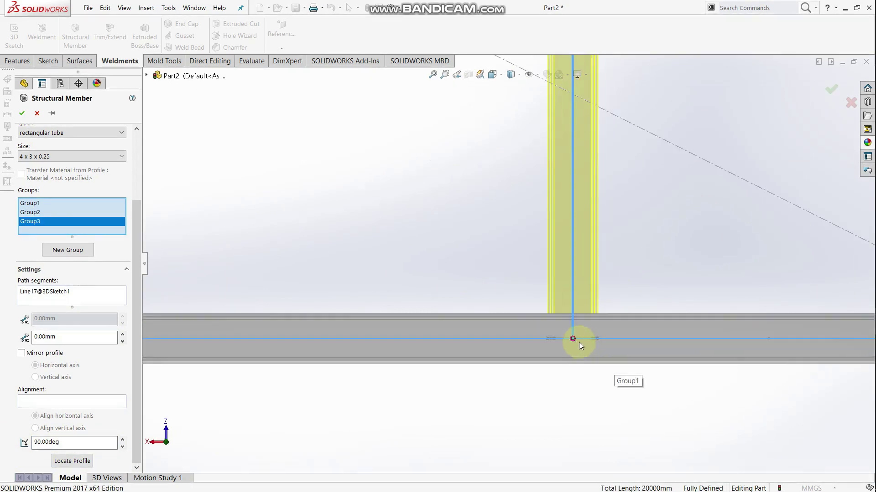
scroll(567, 244, "down", 1)
scroll(506, 191, "up", 2)
scroll(500, 165, "up", 2)
scroll(513, 141, "down", 1)
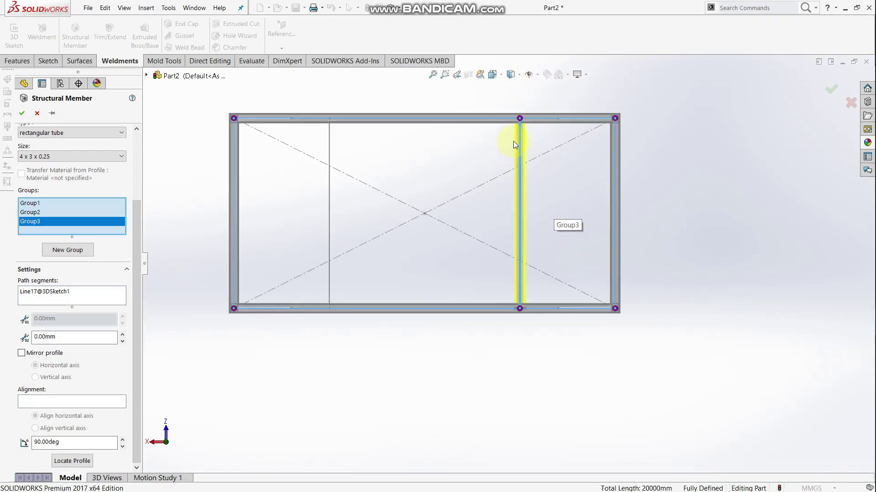
scroll(538, 133, "down", 3)
scroll(538, 133, "up", 2)
scroll(453, 224, "up", 2)
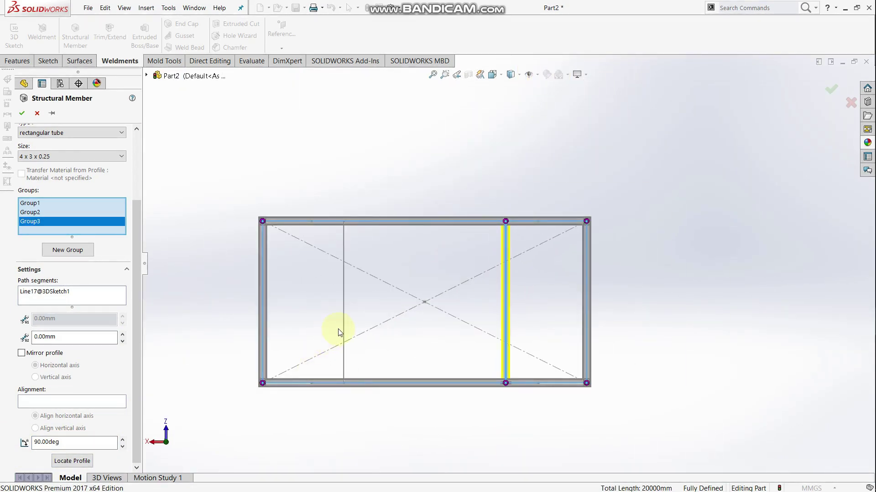
left_click(343, 365)
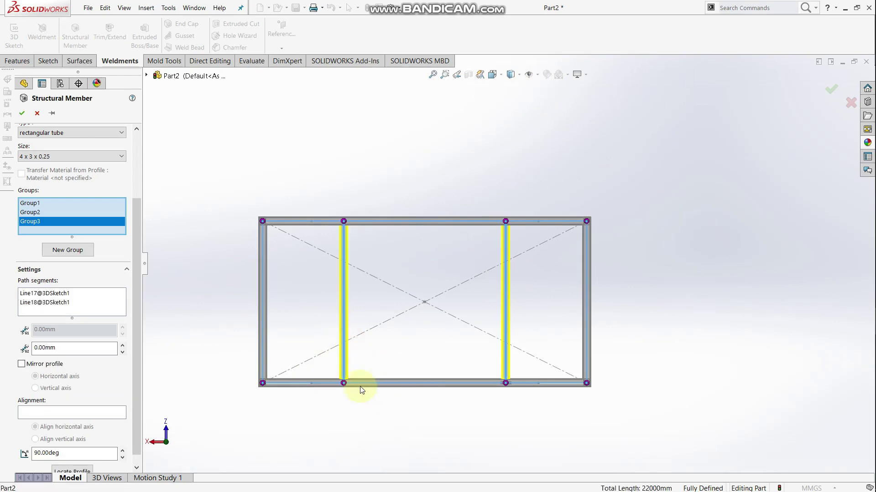
Step: Orbit to check both cross members, then start Group4
middle_click_drag(362, 386, 371, 202)
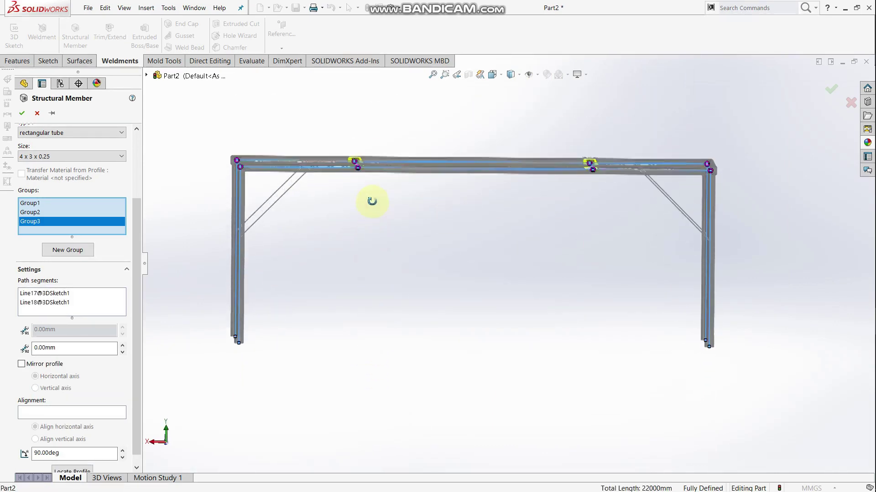
middle_click_drag(371, 201, 374, 243)
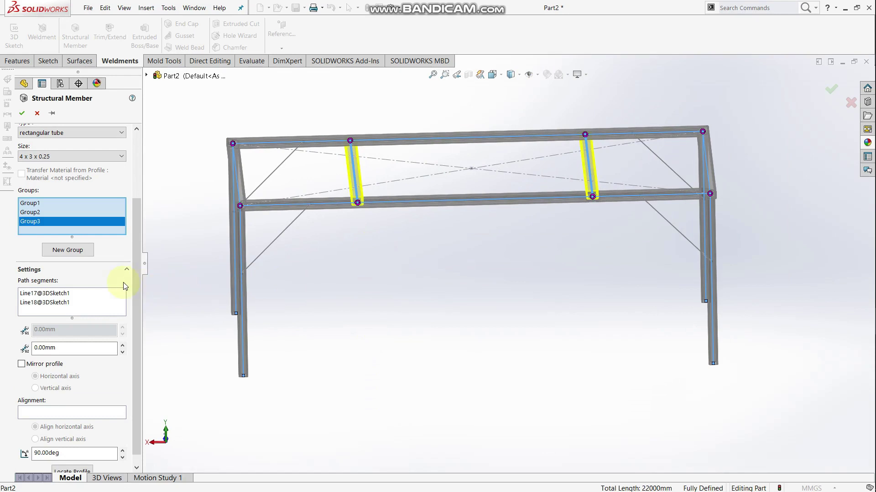
left_click(70, 248)
middle_click_drag(293, 326, 280, 318)
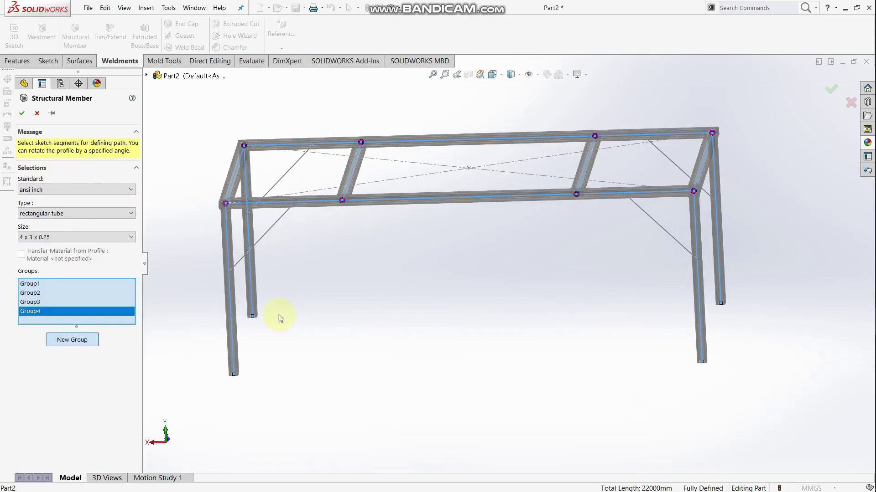
Step: Add Line11 as the first diagonal brace, checking it from the right side
left_click(256, 249)
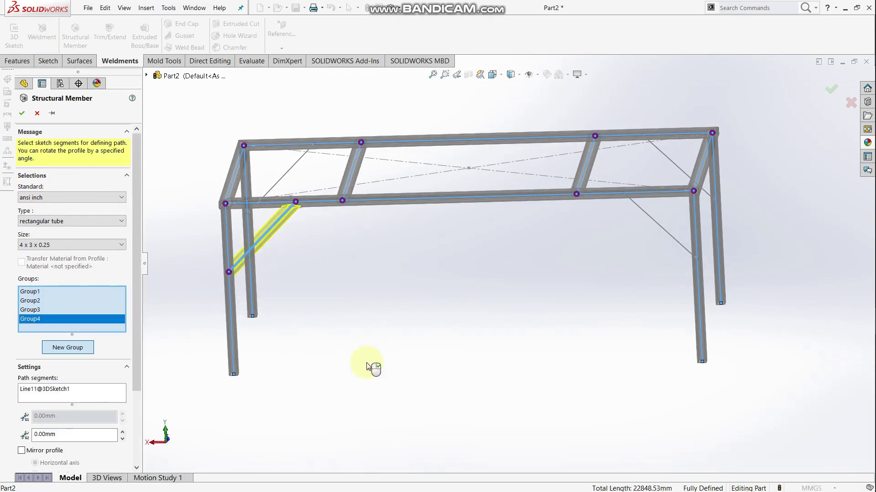
middle_click_drag(334, 354, 375, 352)
key("space")
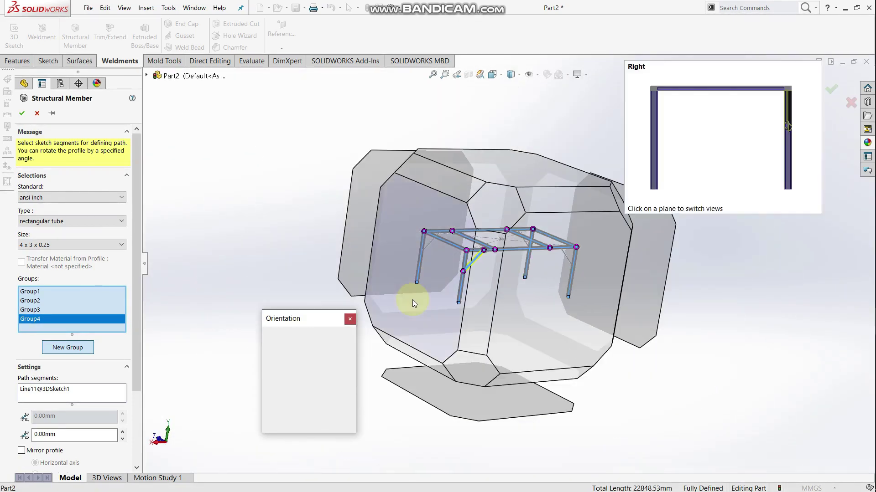
left_click(428, 313)
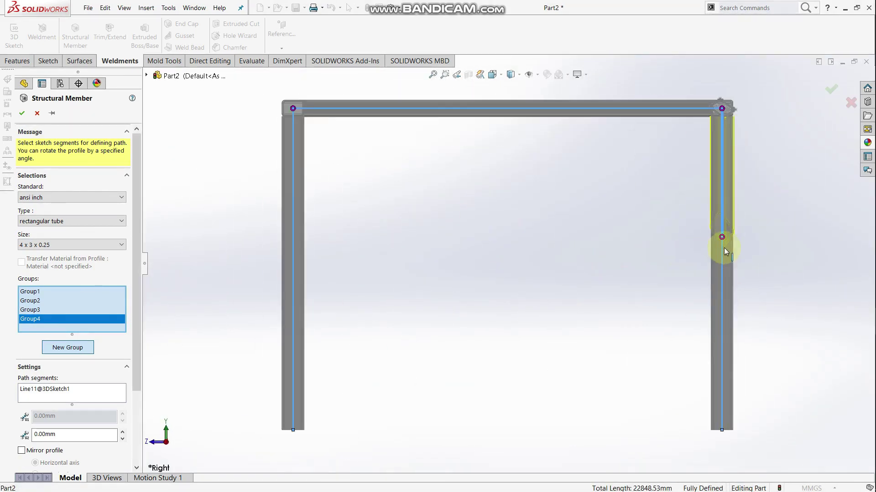
scroll(723, 247, "down", 2)
scroll(678, 169, "up", 2)
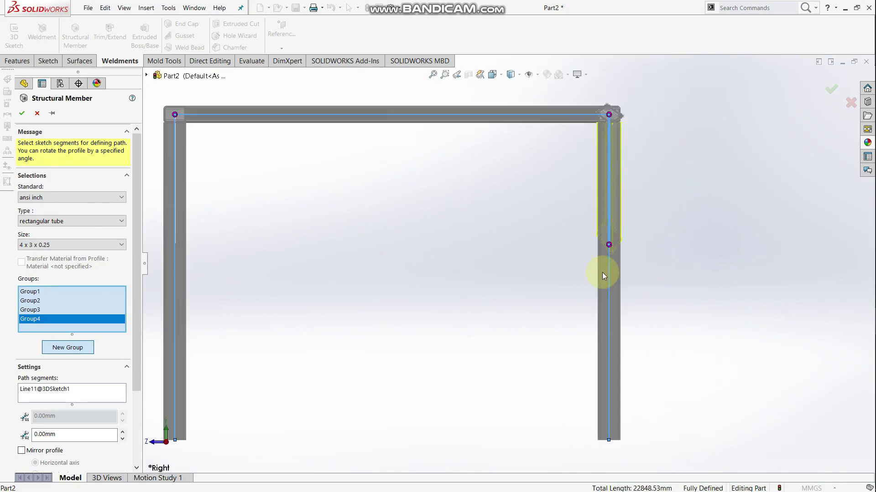
scroll(602, 273, "down", 2)
scroll(589, 182, "up", 1)
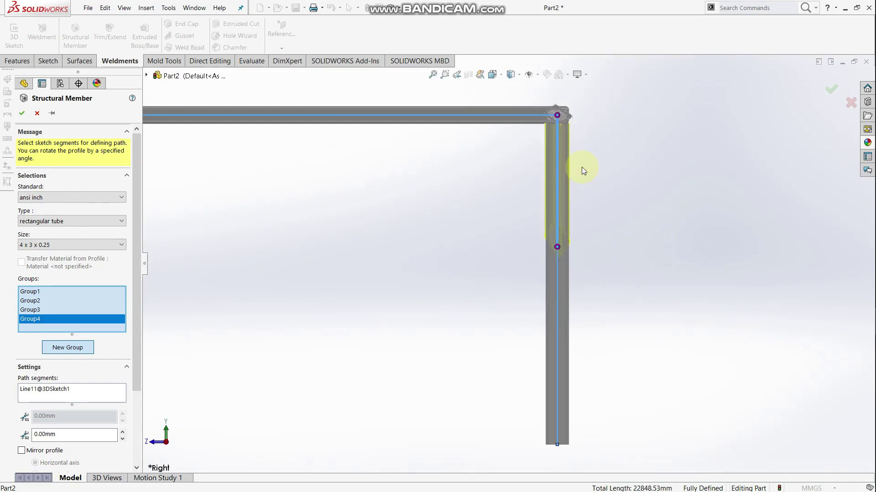
key("space")
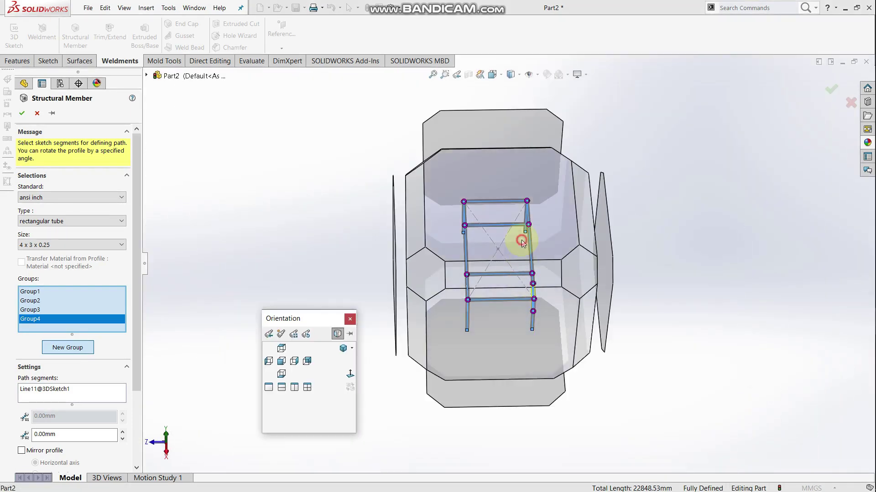
left_click(529, 255)
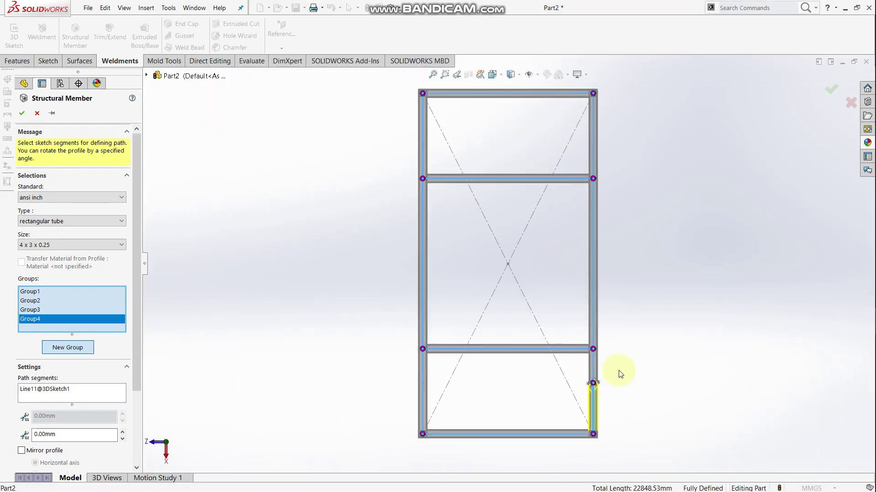
Step: Set the brace profile rotation to 45°
scroll(606, 369, "down", 1)
scroll(596, 361, "down", 3)
scroll(555, 329, "down", 3)
scroll(552, 316, "down", 2)
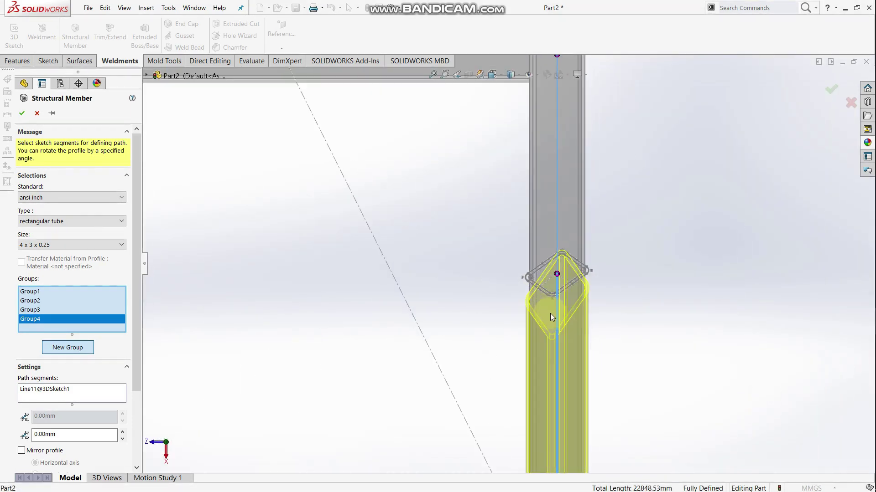
scroll(551, 315, "down", 1)
scroll(551, 315, "down", 2)
scroll(550, 316, "down", 1)
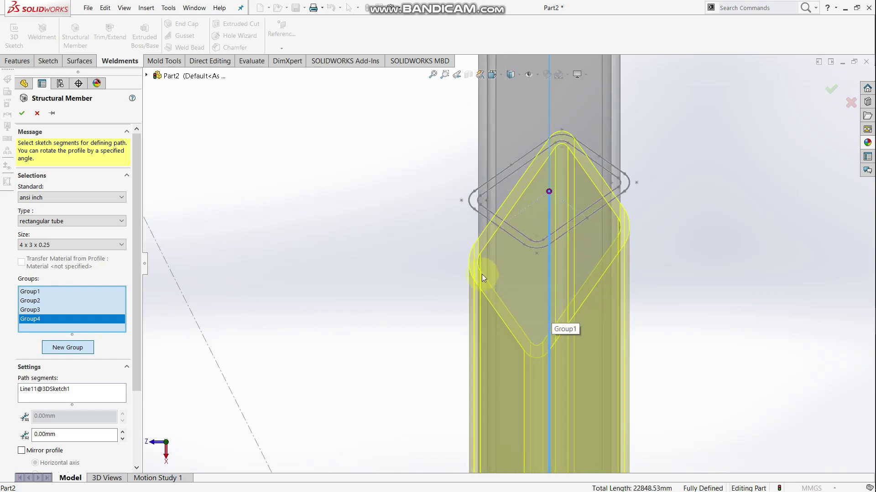
scroll(482, 275, "down", 2)
scroll(575, 301, "up", 2)
scroll(580, 336, "up", 2)
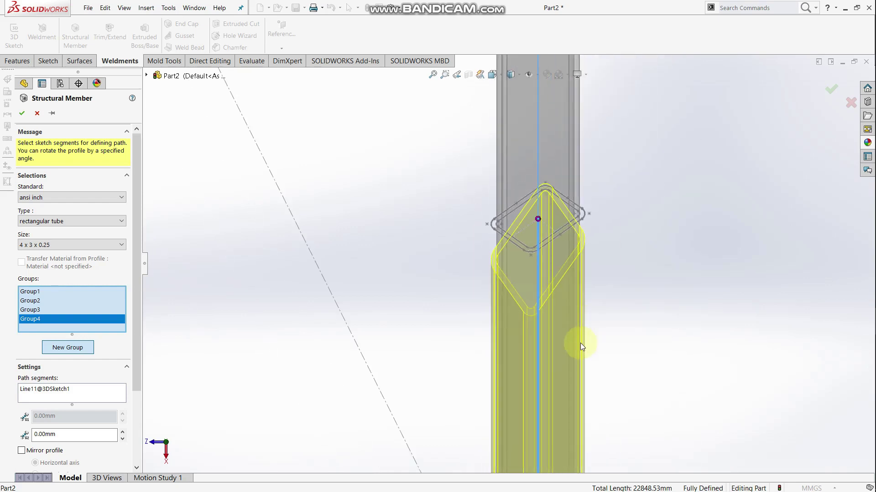
scroll(553, 383, "up", 1)
scroll(540, 400, "up", 3)
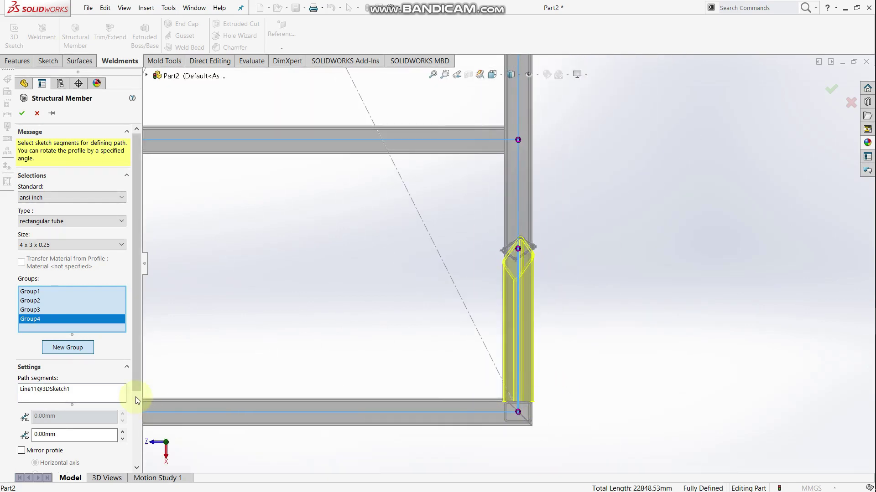
left_click_drag(135, 384, 137, 474)
type("45")
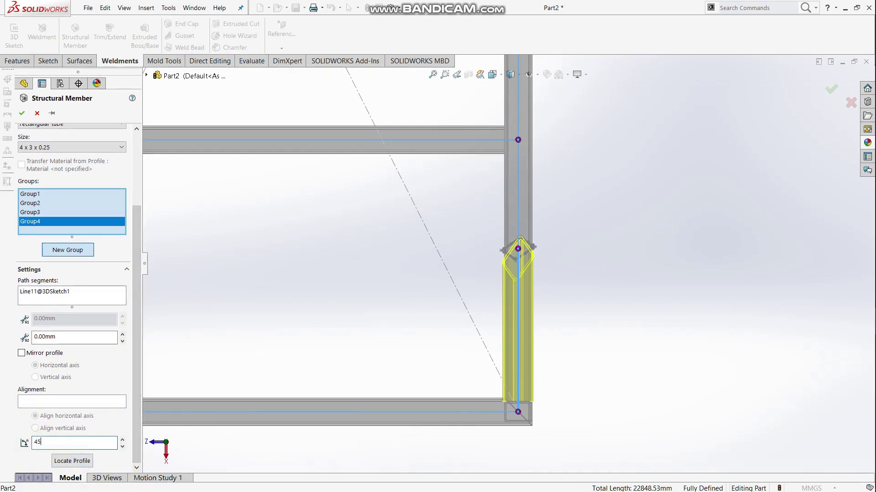
key("Return")
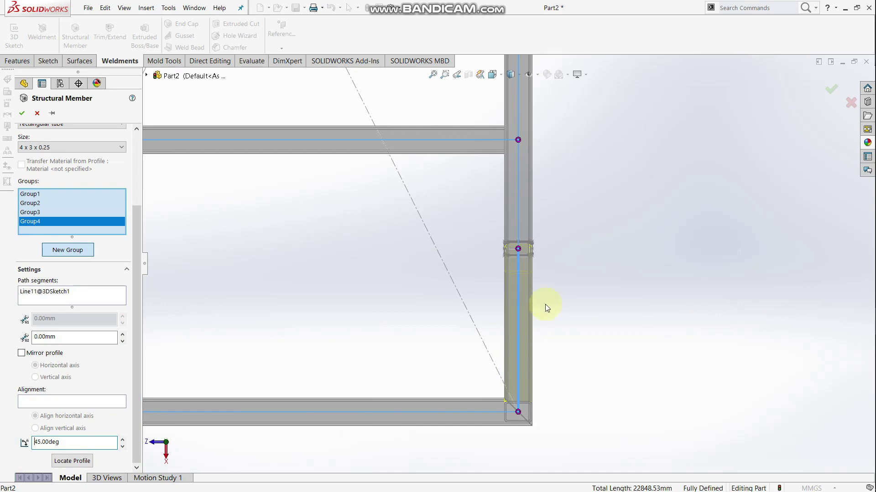
Step: Add Line7 as the second diagonal brace, then start Group5
scroll(506, 246, "down", 2)
scroll(497, 231, "down", 2)
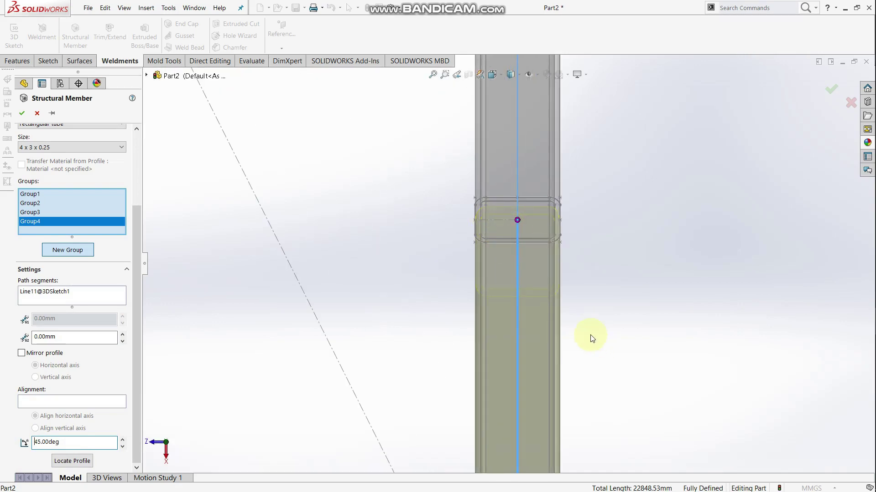
scroll(592, 338, "up", 3)
mouse_move(565, 377)
middle_mouse_down()
mouse_move(505, 354)
mouse_move(348, 396)
middle_mouse_up()
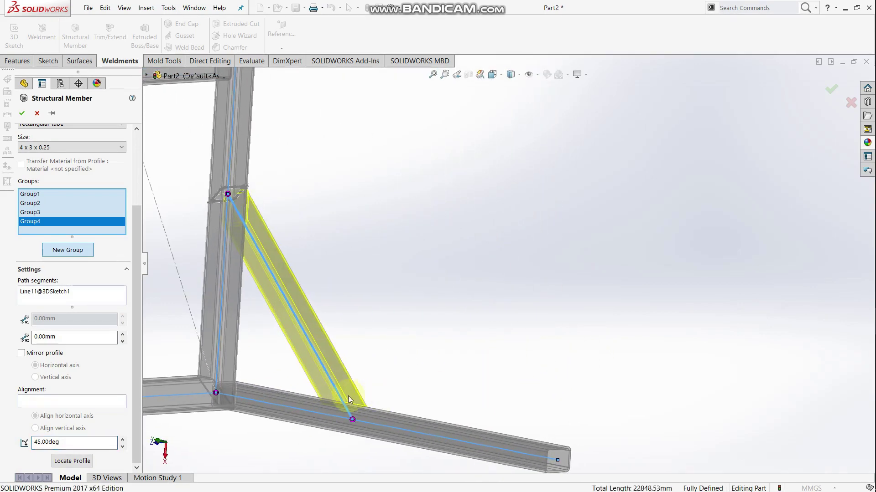
scroll(408, 305, "up", 5)
mouse_move(408, 306)
middle_mouse_down()
mouse_move(403, 289)
mouse_move(448, 221)
mouse_move(477, 300)
middle_mouse_up()
scroll(404, 288, "up", 2)
scroll(430, 269, "down", 2)
scroll(518, 212, "down", 3)
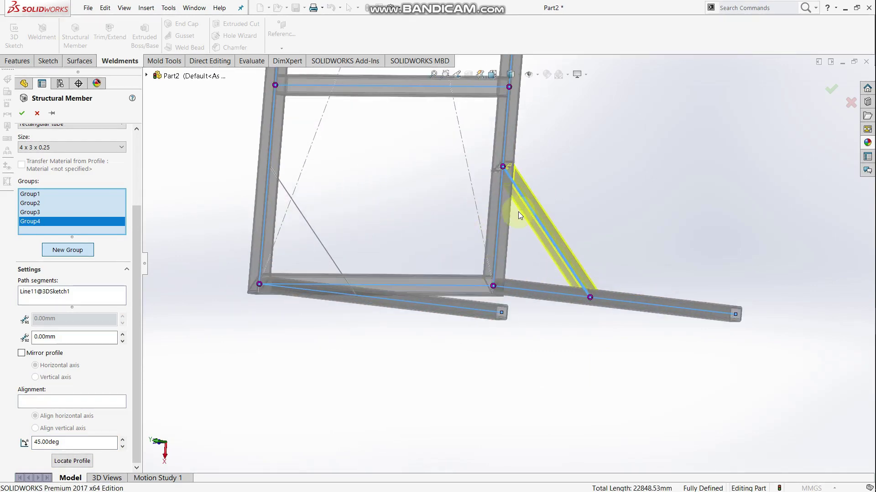
scroll(518, 212, "down", 2)
scroll(237, 284, "up", 1)
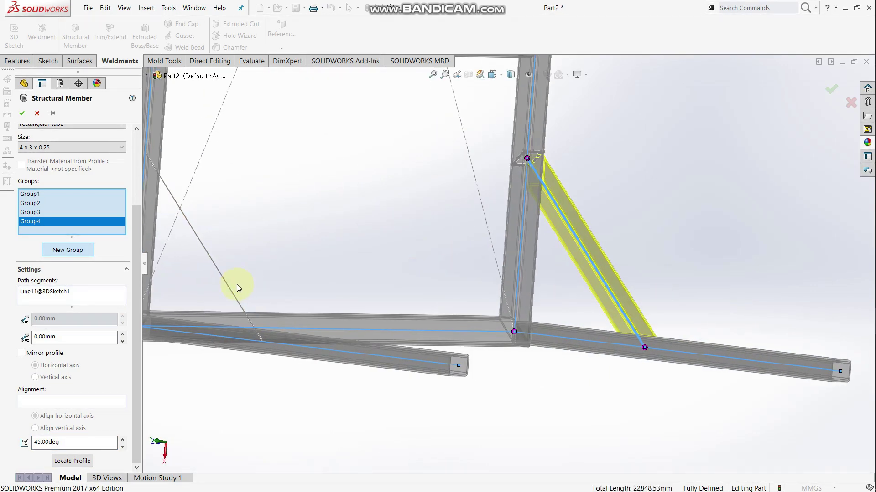
scroll(235, 281, "up", 2)
scroll(235, 281, "down", 2)
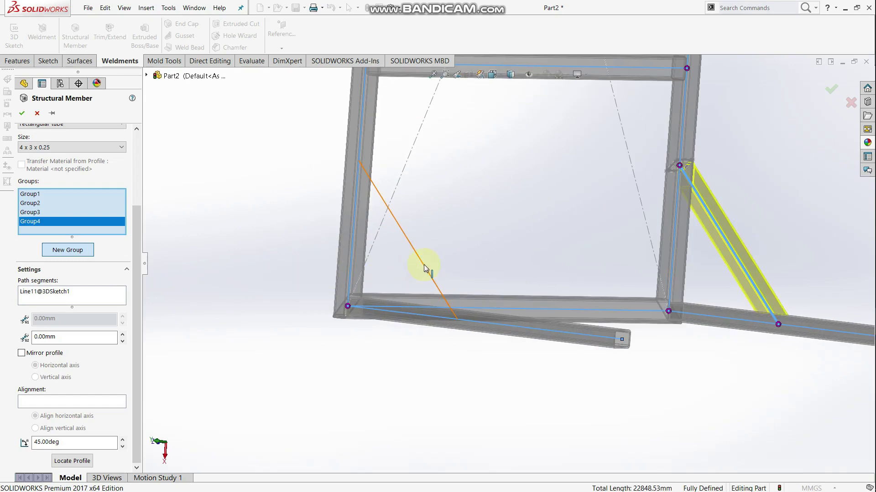
left_click(424, 269)
middle_click_drag(424, 269, 463, 281)
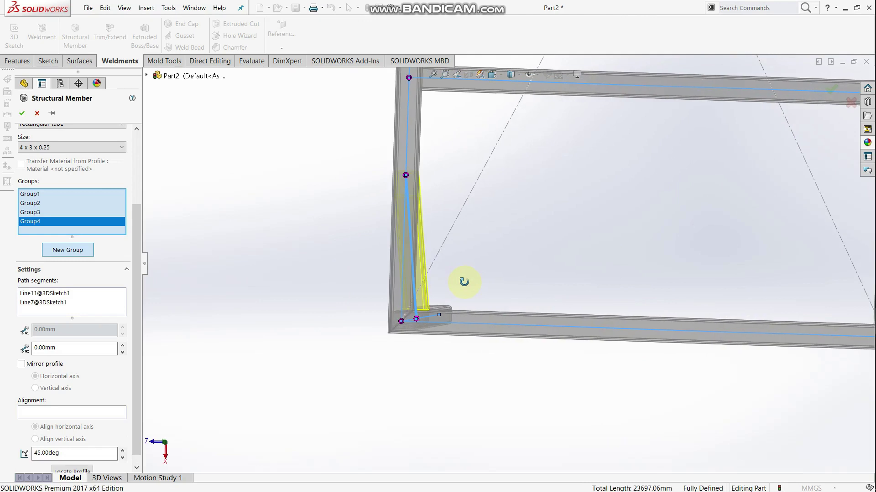
left_click(81, 254)
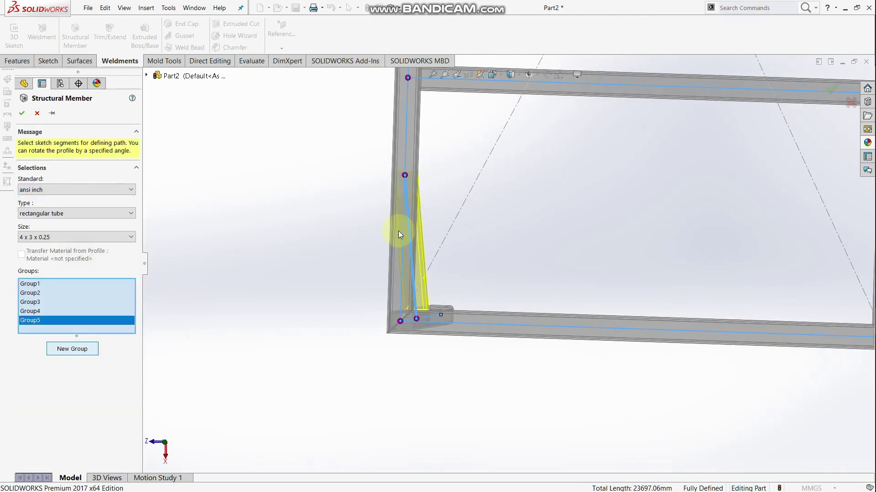
Step: Add the upper-left corner brace line (Line3) to Group5
scroll(456, 155, "up", 5)
scroll(479, 124, "up", 2)
scroll(524, 166, "down", 3)
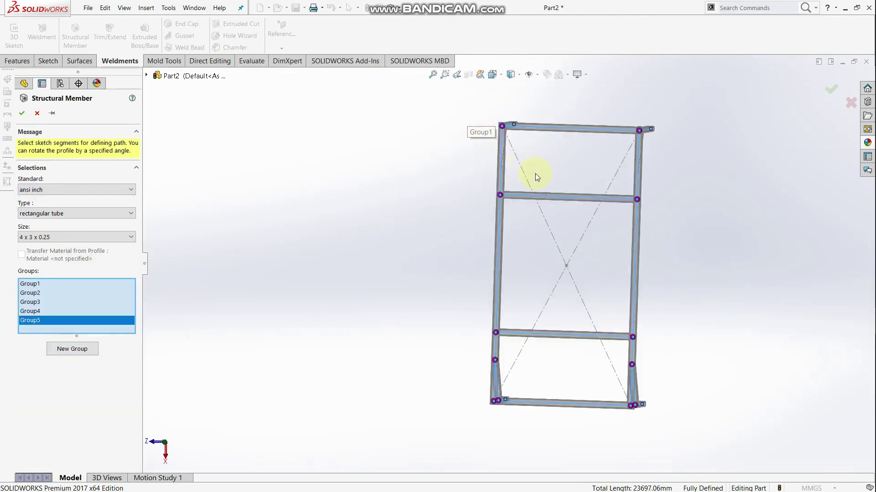
scroll(528, 195, "down", 4)
mouse_move(527, 196)
middle_mouse_down()
mouse_move(518, 199)
mouse_move(538, 205)
middle_mouse_up()
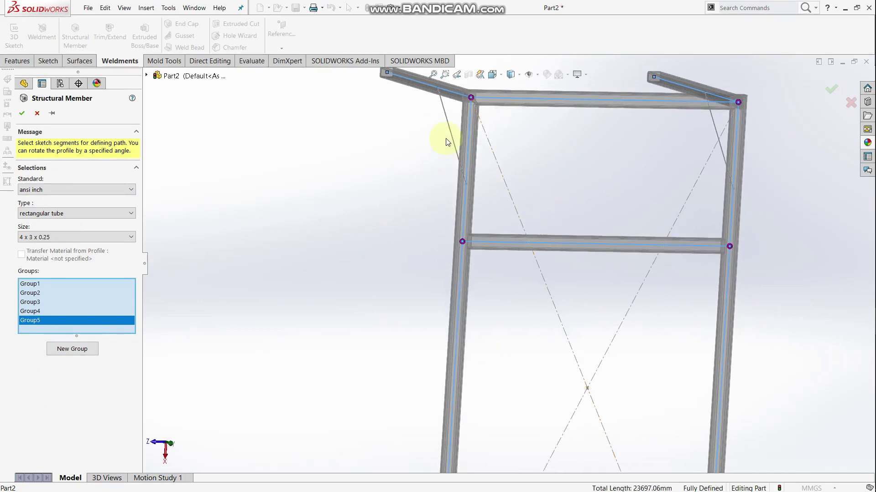
left_click(452, 137)
middle_click_drag(530, 258, 498, 238)
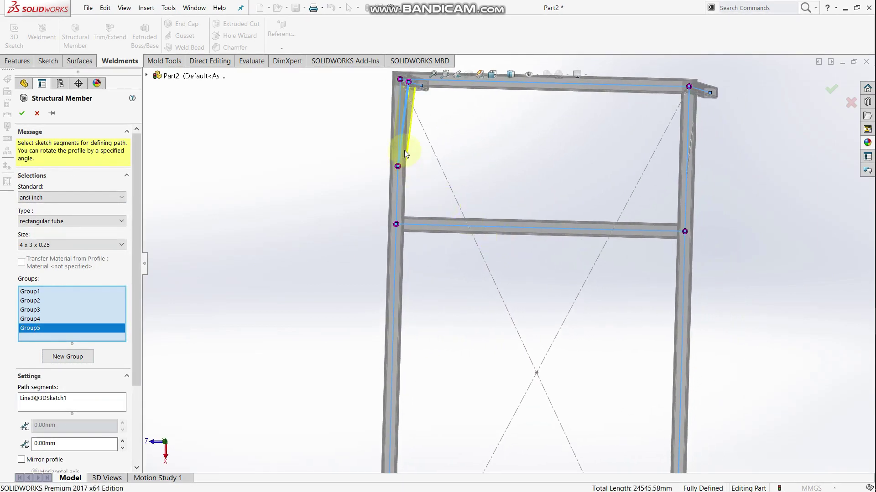
key("space")
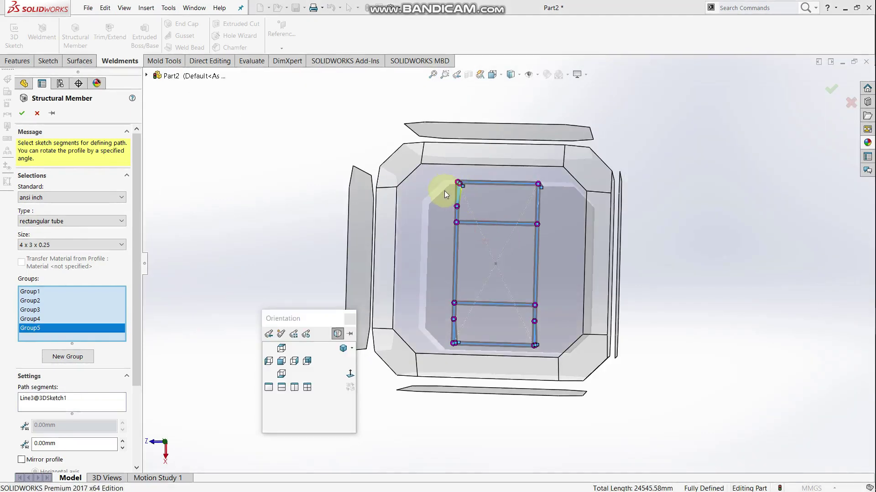
left_click(445, 191)
Step: Rotate the Group5 4 x 3 x 0.25 tube profile by 45°
scroll(448, 171, "down", 2)
scroll(431, 174, "down", 2)
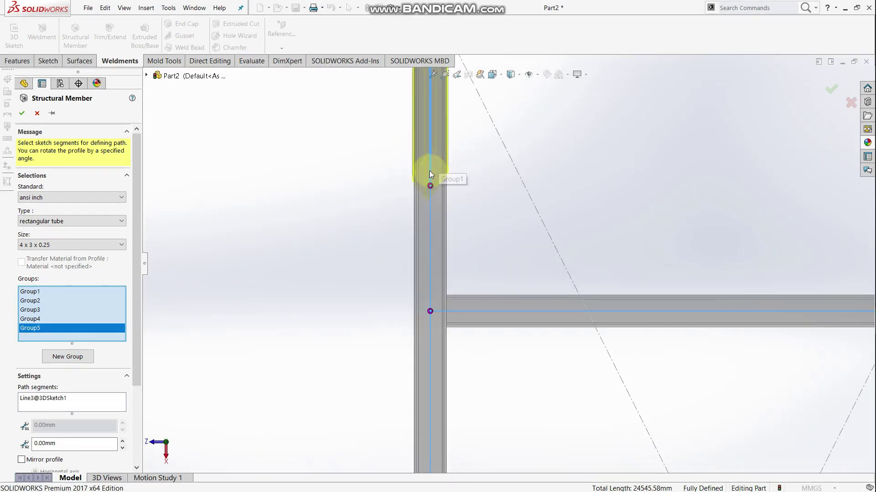
scroll(430, 175, "down", 2)
scroll(437, 191, "down", 2)
scroll(439, 195, "down", 2)
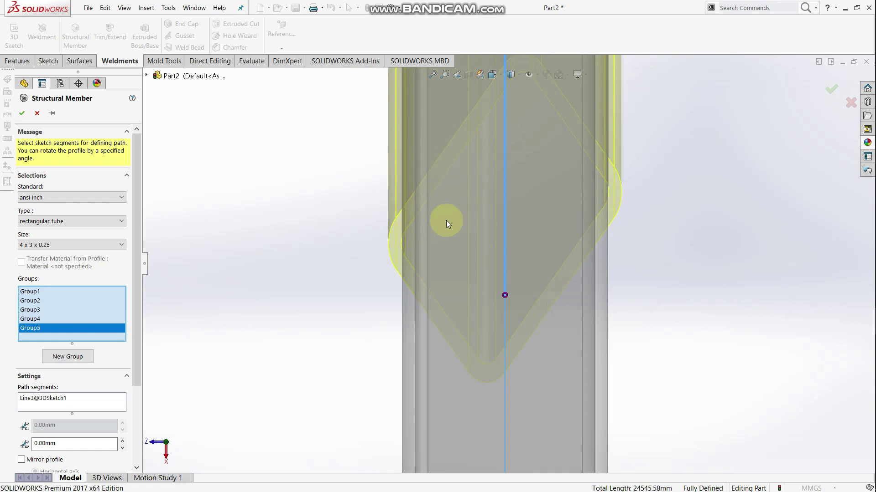
left_click_drag(135, 384, 137, 461)
type("45")
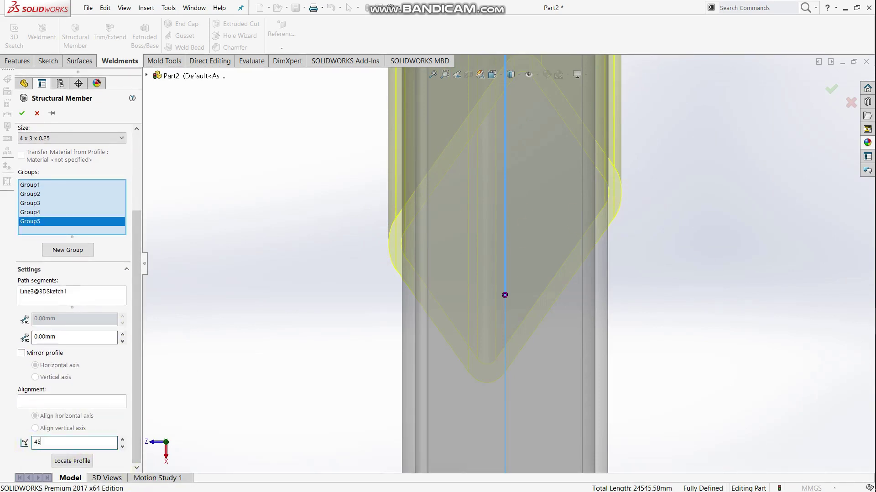
key("Return")
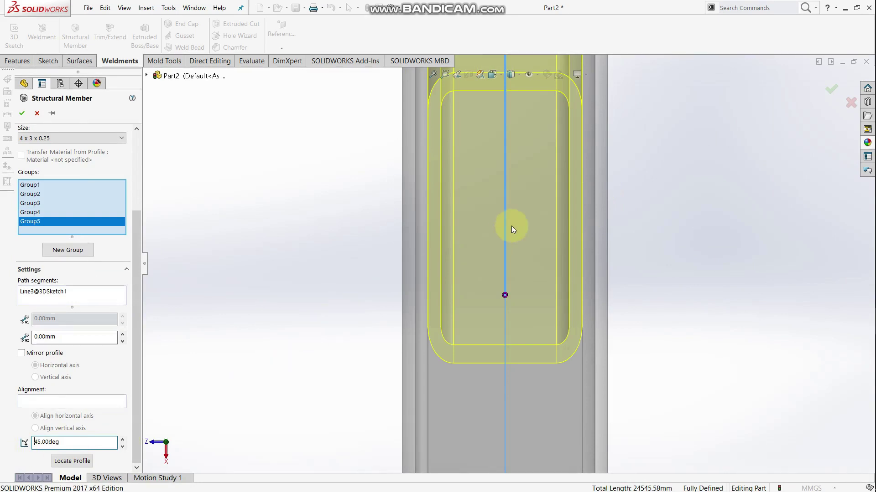
Step: Add the upper-right corner brace (Line16) to Group5 and accept the structural members
scroll(510, 225, "up", 3)
scroll(515, 194, "up", 3)
scroll(517, 191, "up", 3)
scroll(593, 218, "down", 2)
scroll(723, 283, "up", 2)
scroll(790, 224, "down", 2)
scroll(792, 223, "up", 1)
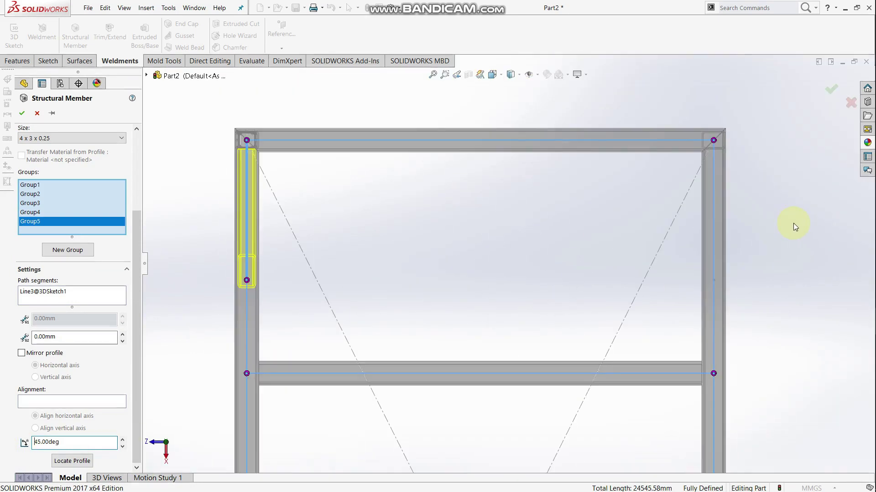
scroll(792, 223, "down", 3)
scroll(568, 209, "down", 2)
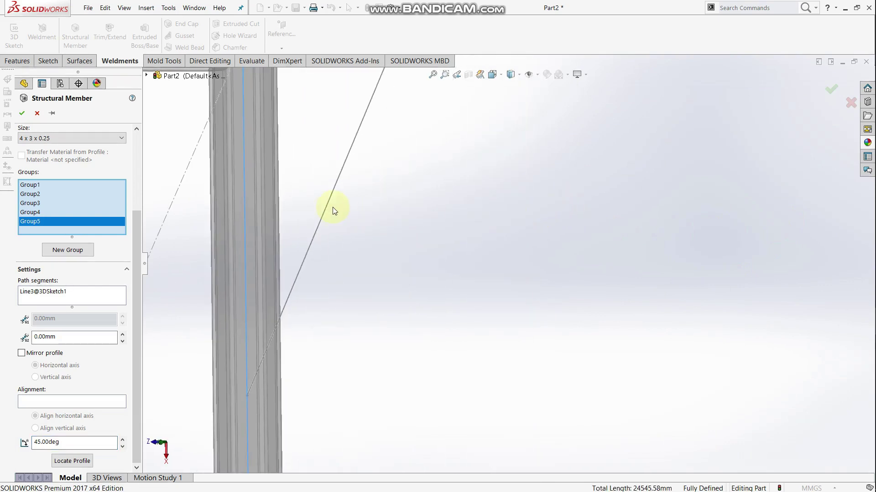
left_click(327, 207)
scroll(280, 197, "up", 2)
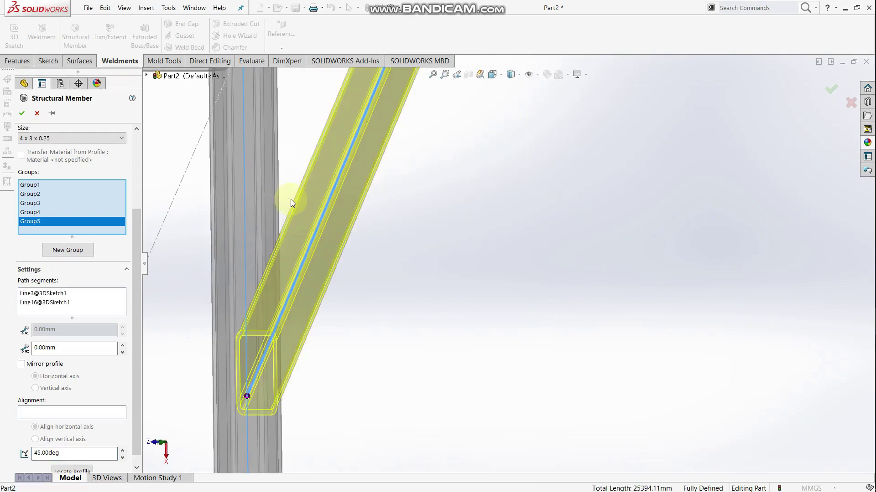
scroll(291, 198, "up", 2)
scroll(335, 263, "up", 5)
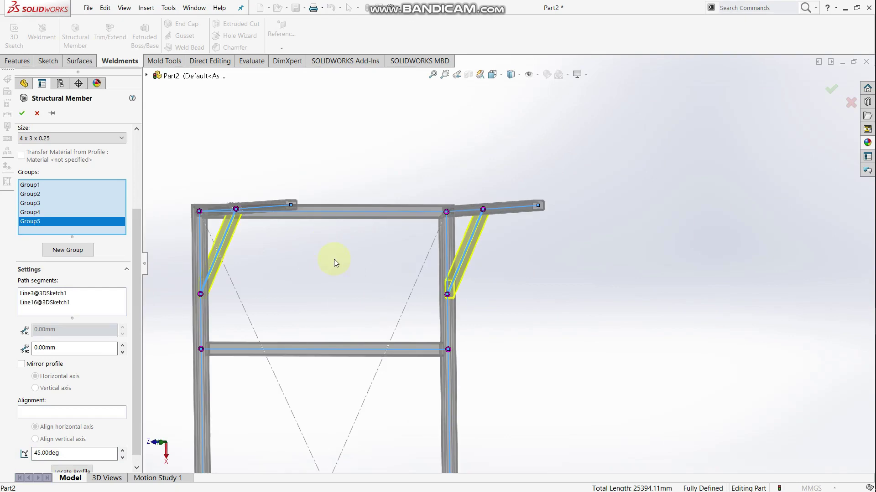
left_click(18, 116)
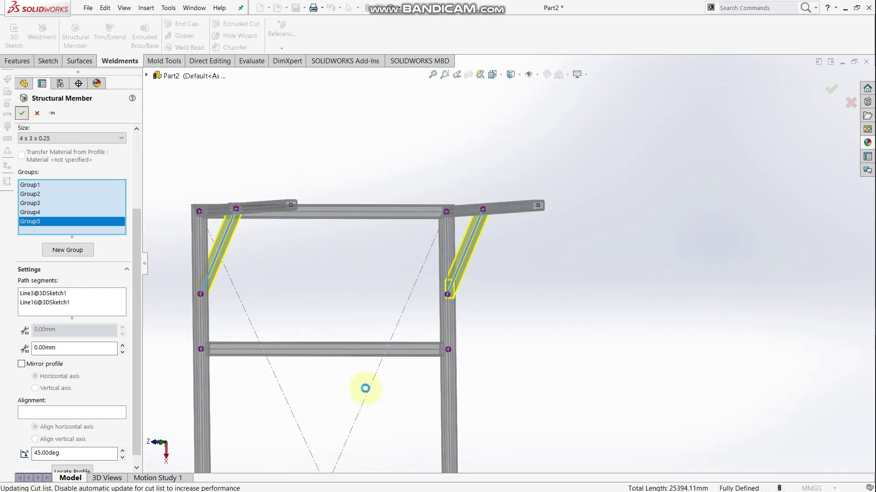
Step: Orbit the finished frame and check a leg's sketch line and a tube member
mouse_move(375, 428)
middle_mouse_down()
mouse_move(476, 330)
mouse_move(447, 336)
mouse_move(437, 377)
mouse_move(465, 342)
mouse_move(528, 352)
middle_mouse_up()
scroll(503, 415, "down", 3)
scroll(473, 395, "down", 2)
scroll(473, 395, "down", 2)
left_click(475, 377)
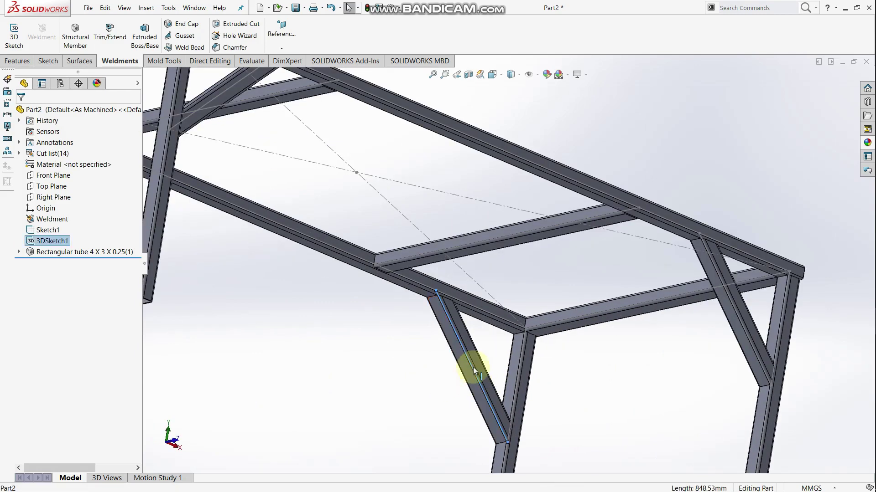
left_click(467, 370)
left_click(445, 390)
Step: Reorient the frame view and start a Weld Bead on the Weldments tab
mouse_move(445, 391)
middle_mouse_down()
mouse_move(425, 361)
mouse_move(349, 391)
mouse_move(283, 365)
mouse_move(520, 329)
middle_mouse_up()
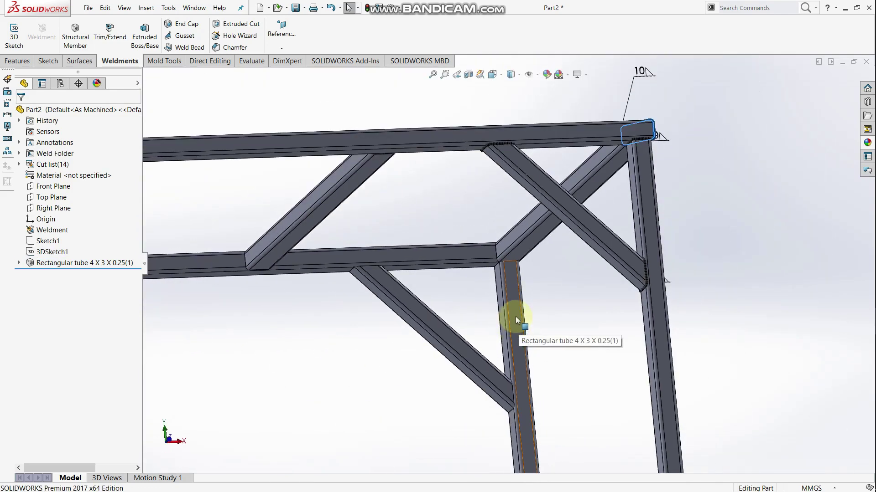
scroll(517, 319, "down", 1)
scroll(520, 292, "down", 1)
scroll(519, 283, "down", 1)
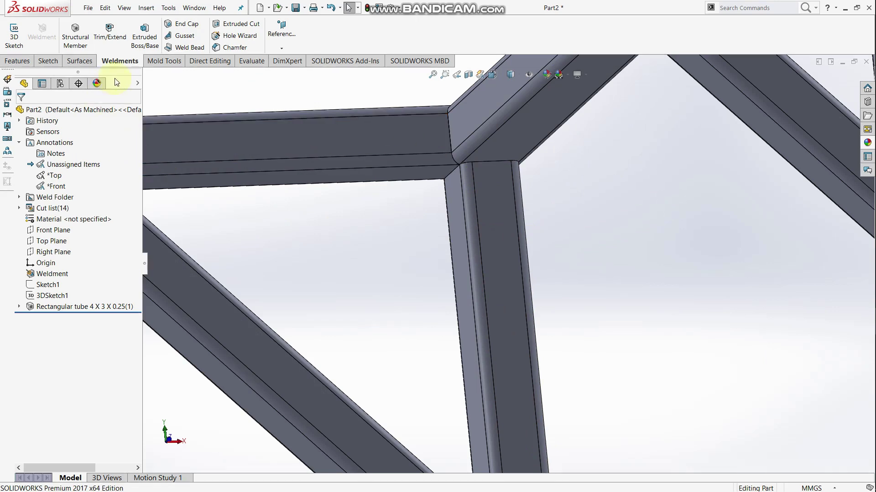
left_click(182, 49)
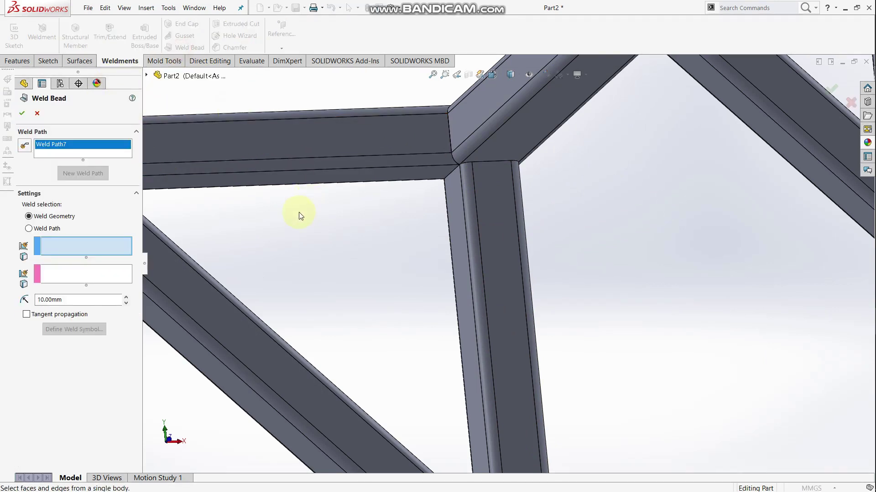
Step: Weld the horizontal tube face to the diagonal tube face all around the perimeter
scroll(294, 233, "up", 2)
scroll(470, 409, "up", 2)
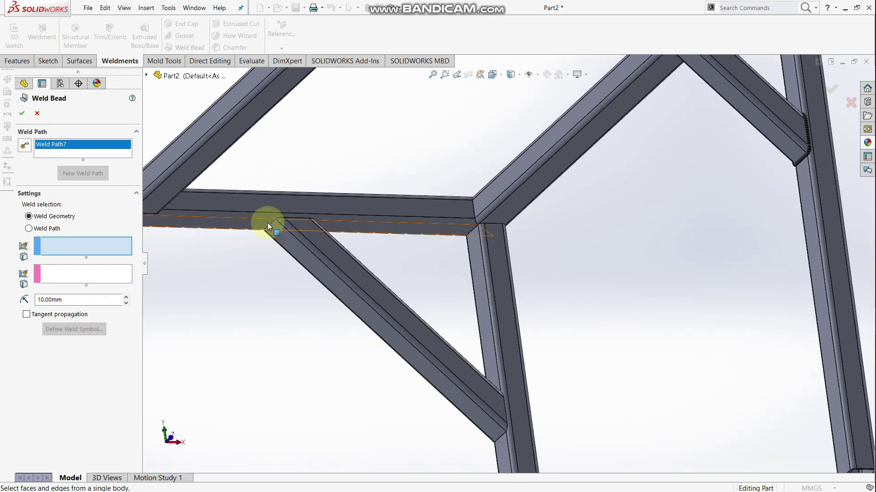
scroll(268, 221, "down", 3)
scroll(289, 244, "down", 3)
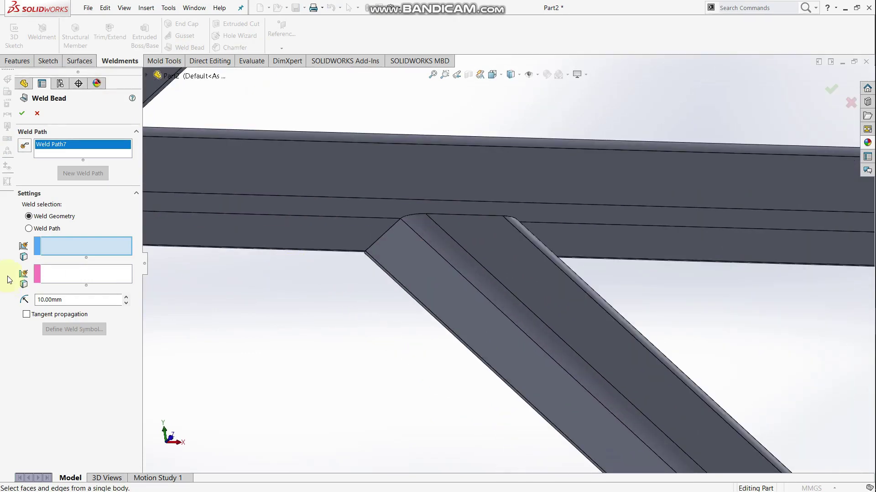
left_click(264, 239)
left_click(78, 278)
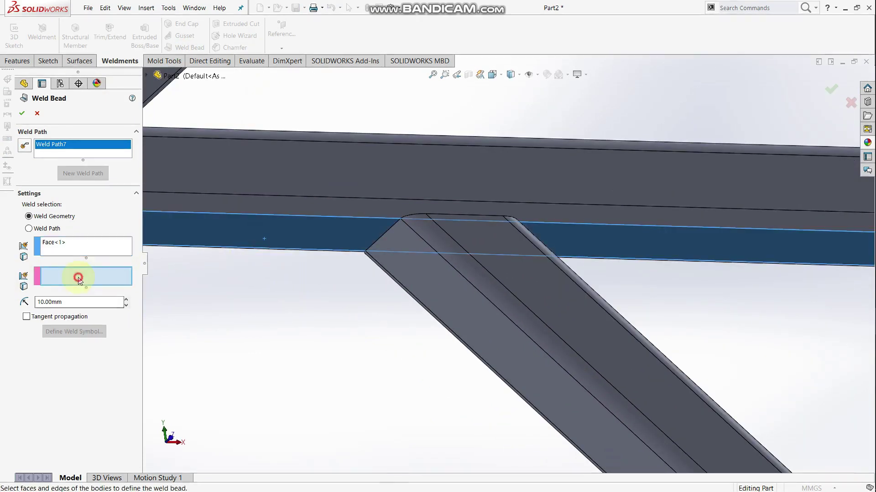
left_click(424, 279)
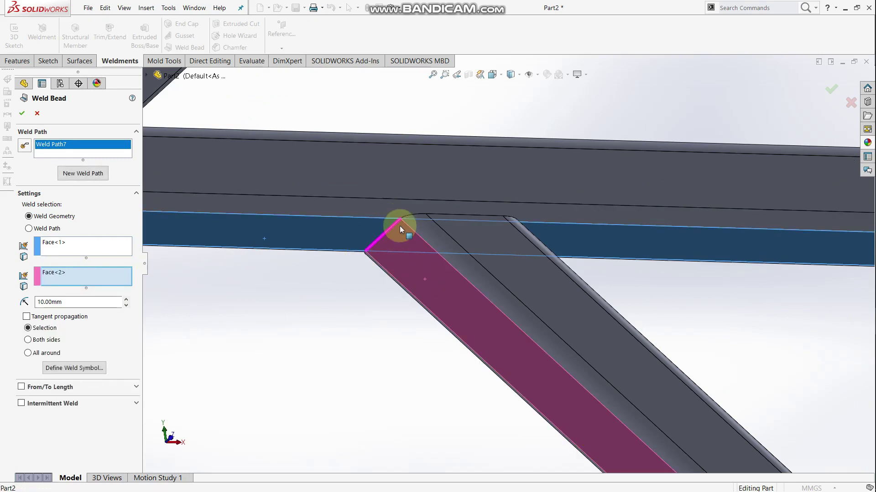
left_click(26, 316)
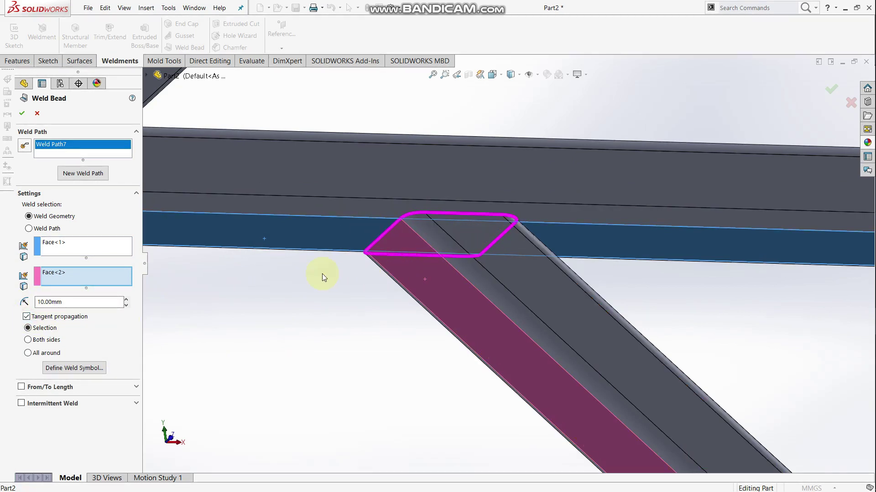
left_click(91, 175)
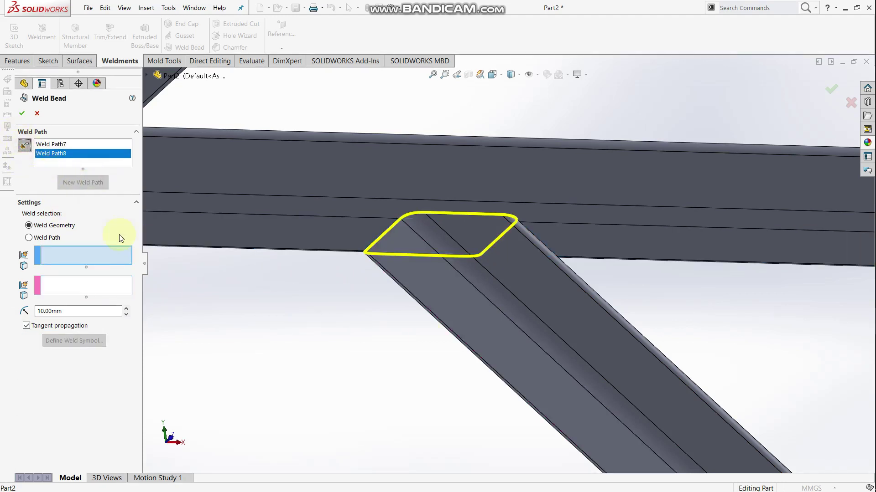
Step: Add new weld paths at the brace-to-post joint and the next joint
scroll(570, 346, "up", 3)
scroll(652, 410, "up", 3)
scroll(693, 433, "up", 3)
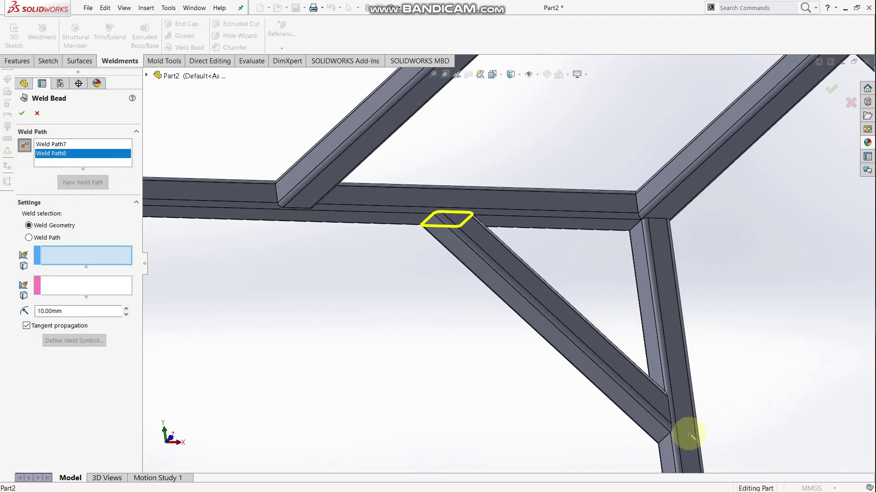
scroll(684, 427, "down", 2)
scroll(652, 392, "down", 3)
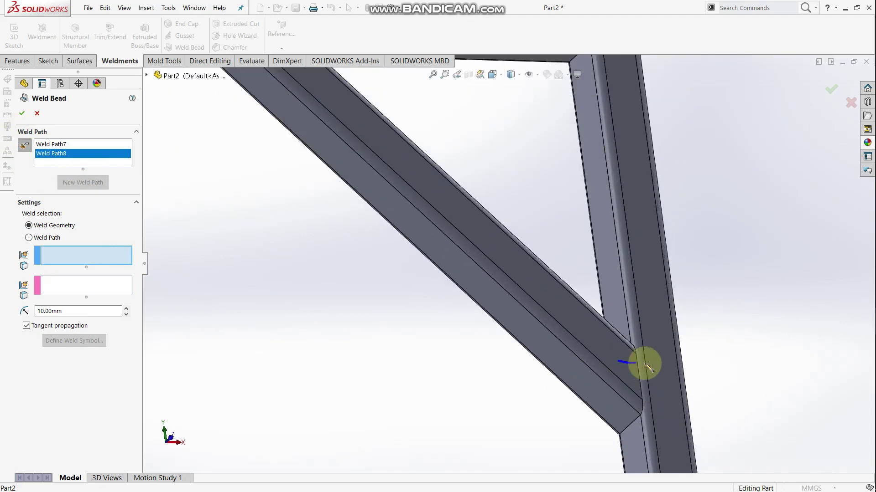
left_click_drag(657, 367, 655, 366)
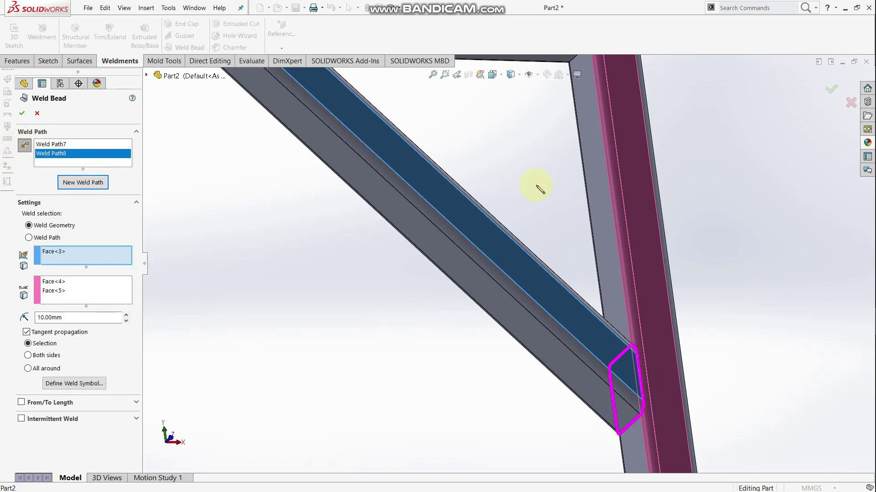
scroll(547, 178, "up", 3)
scroll(572, 129, "down", 2)
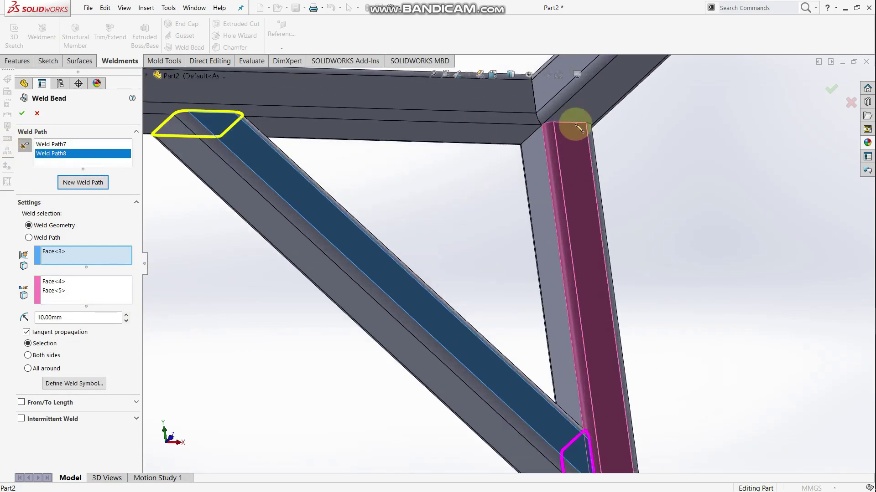
right_click(579, 130)
left_click_drag(575, 141, 574, 140)
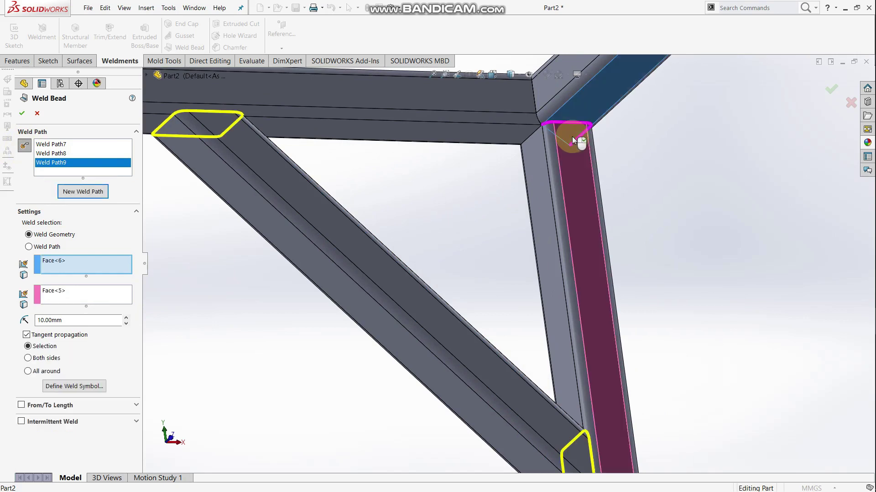
Step: Add weld paths at the upper corner joints of the frame
left_click_drag(516, 133, 538, 151)
middle_click_drag(641, 157, 621, 147)
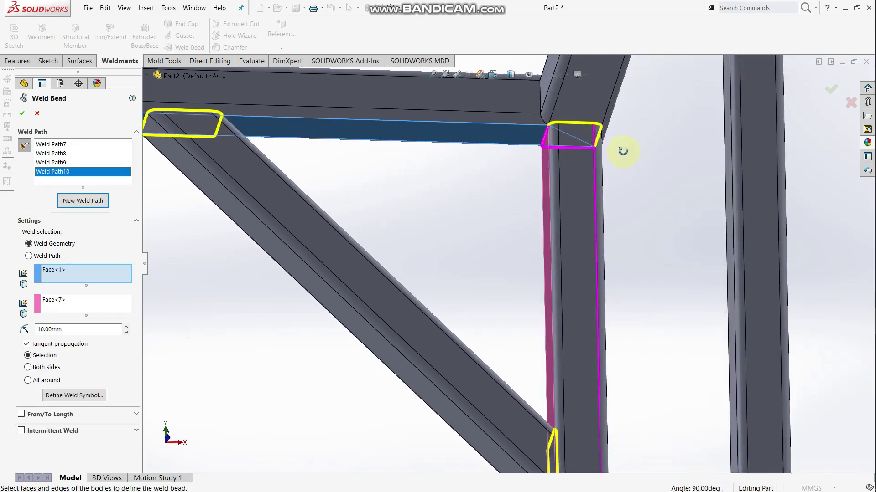
scroll(553, 101, "down", 2)
scroll(537, 110, "down", 2)
left_click_drag(529, 108, 492, 109)
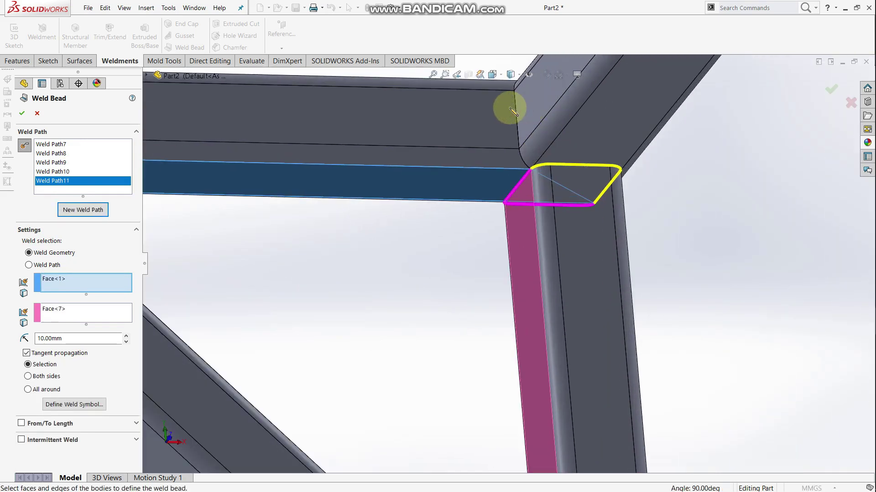
mouse_move(644, 147)
middle_mouse_down()
mouse_move(549, 197)
mouse_move(537, 197)
mouse_move(523, 168)
mouse_move(557, 172)
mouse_move(587, 143)
mouse_move(662, 141)
mouse_move(655, 133)
mouse_move(596, 176)
mouse_move(606, 260)
mouse_move(629, 220)
mouse_move(699, 221)
mouse_move(635, 238)
mouse_move(609, 262)
mouse_move(606, 288)
mouse_move(361, 289)
middle_mouse_up()
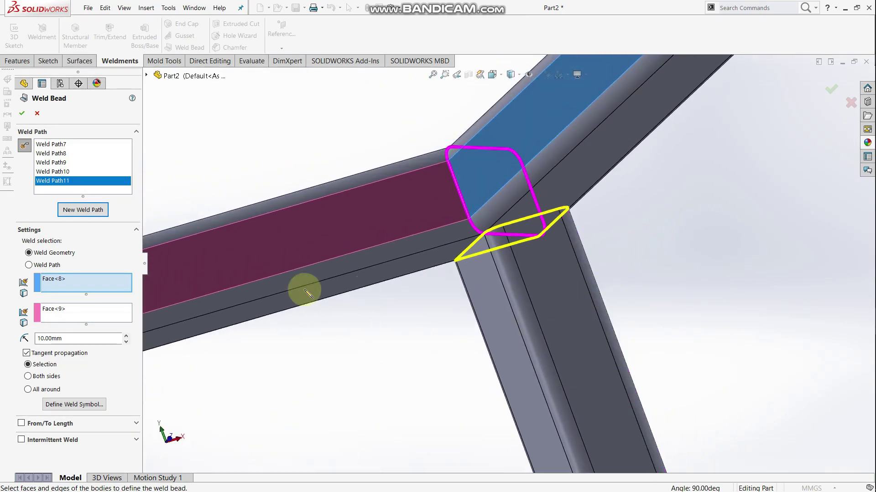
scroll(565, 299, "up", 2)
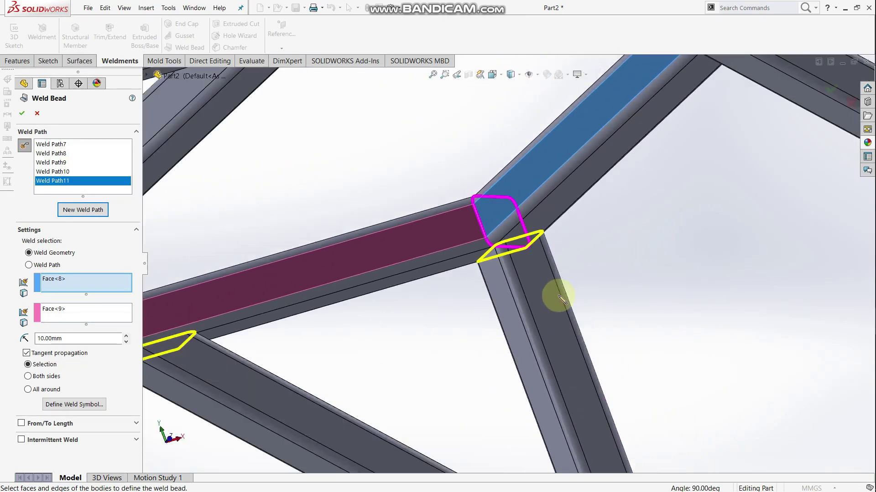
Step: Attach a fillet weld symbol and finish the 10 mm weld beads
left_click(84, 405)
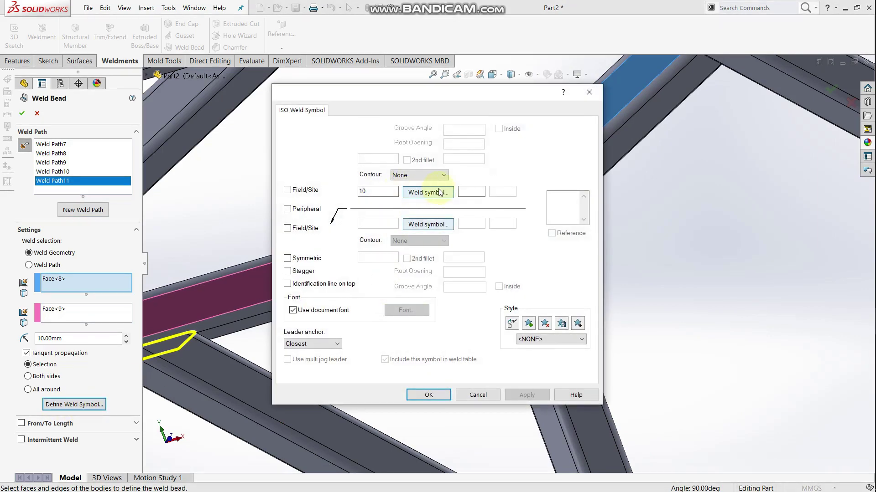
left_click(440, 192)
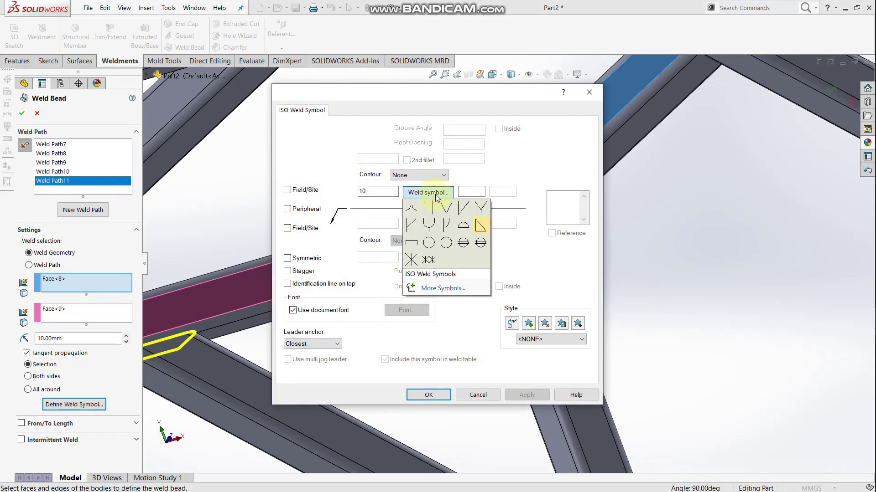
left_click(670, 204)
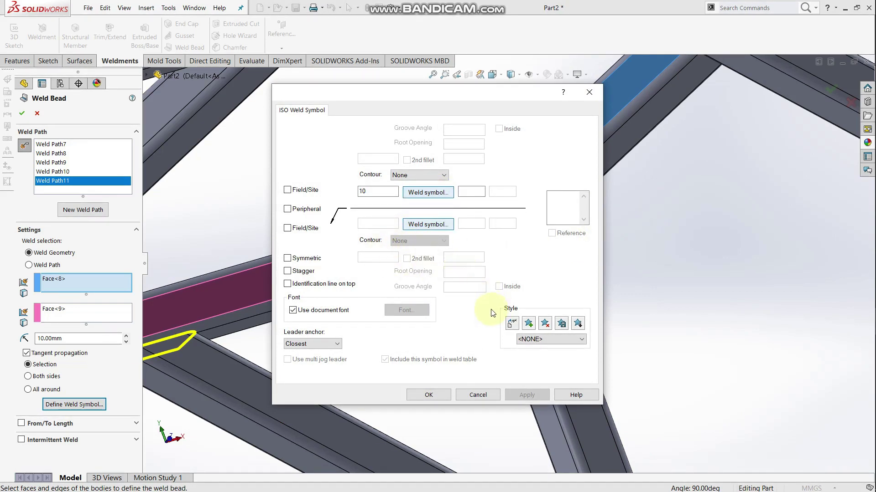
left_click(432, 395)
left_click(21, 116)
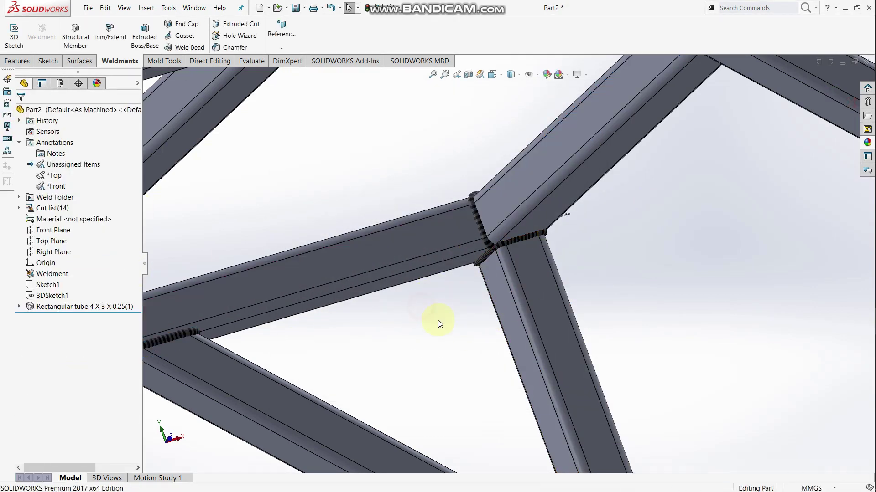
Step: Move the 10 weld symbol clear of the top corner joint and review the 10mm Fillet Weld entry
mouse_move(562, 293)
middle_mouse_down()
mouse_move(524, 313)
mouse_move(562, 248)
middle_mouse_up()
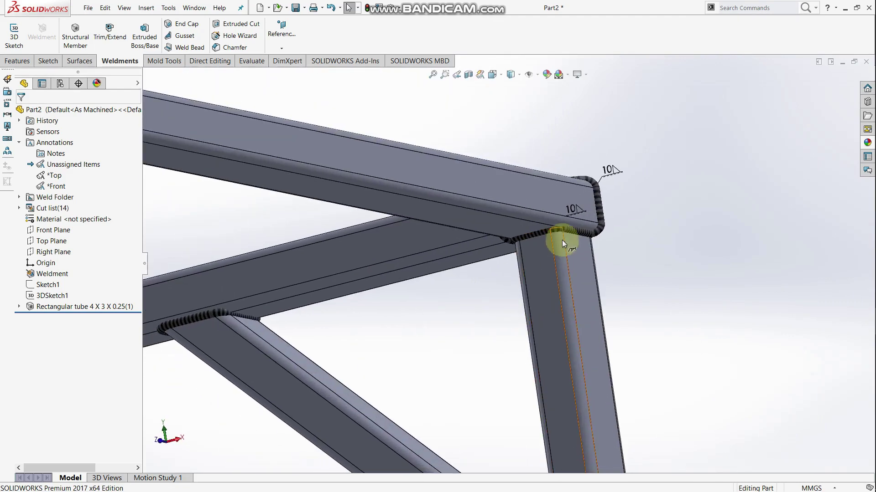
left_click_drag(573, 210, 657, 209)
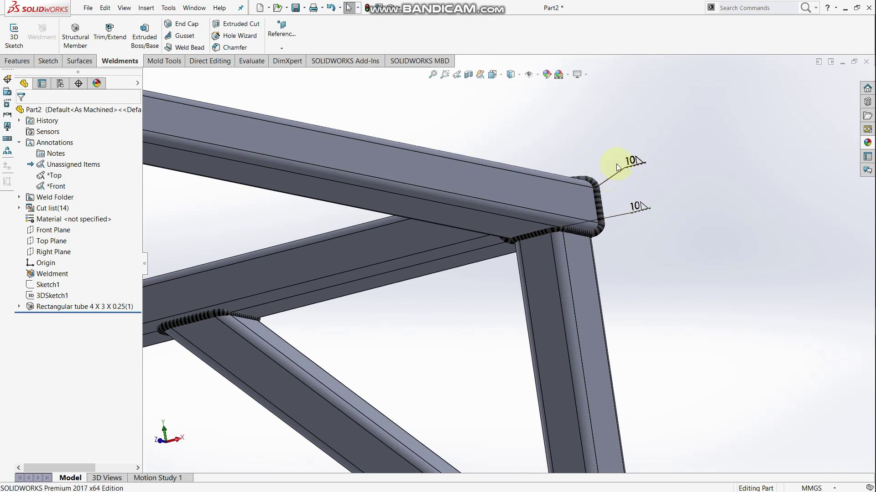
left_click(19, 143)
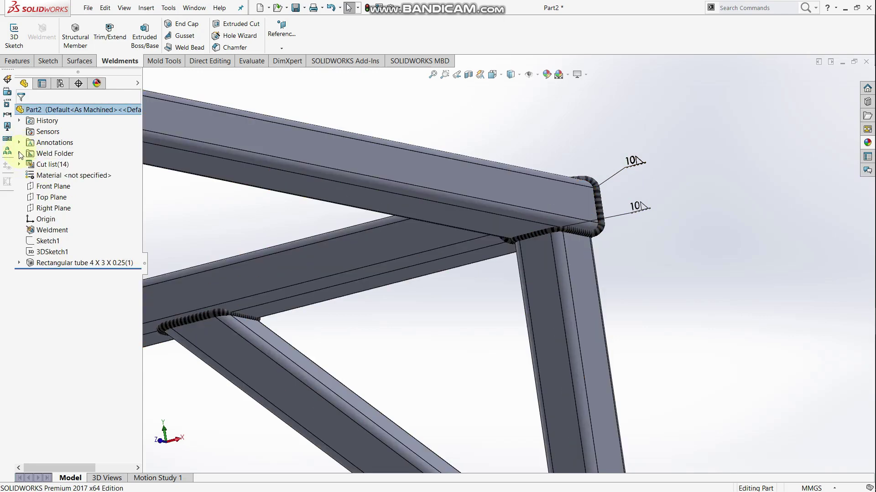
left_click(19, 154)
left_click(68, 167)
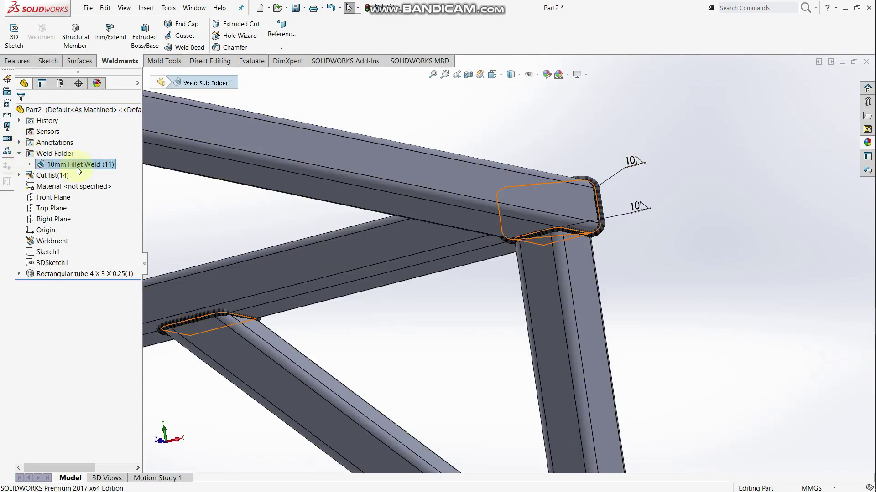
left_click(55, 154)
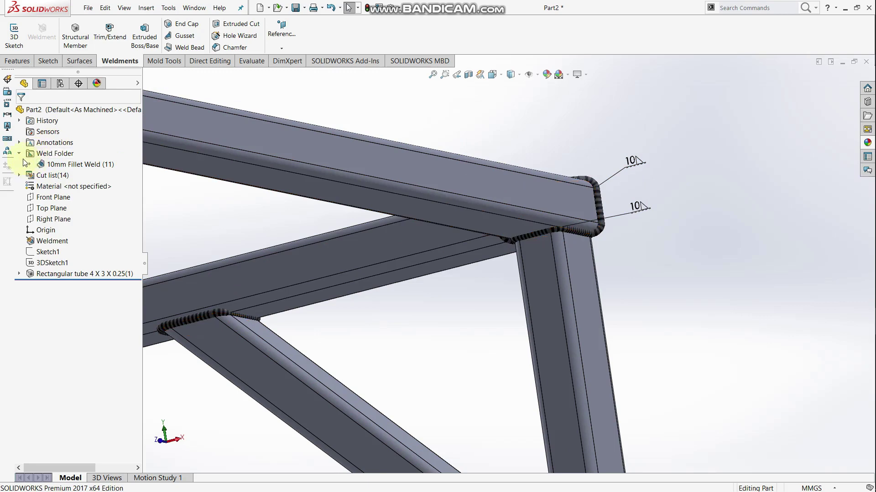
left_click(19, 154)
Step: Hide then show the cosmetic welds, and view the frame in isometric
right_click(52, 154)
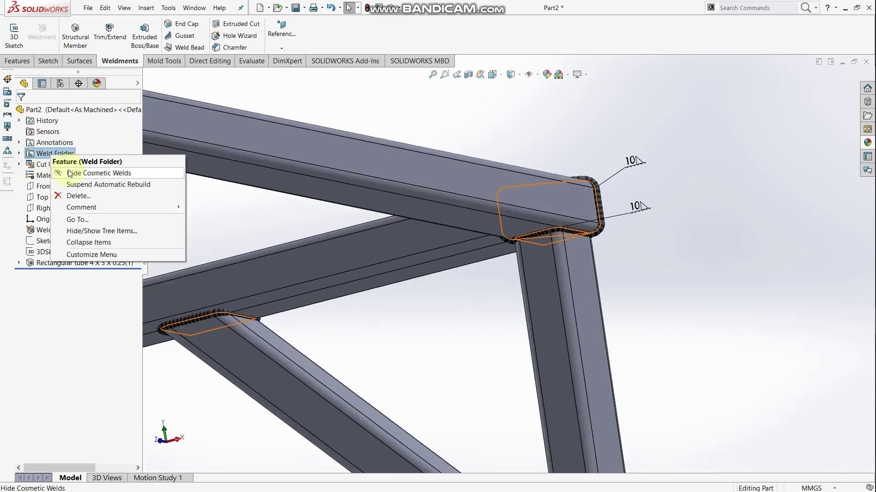
left_click(75, 173)
left_click(691, 290)
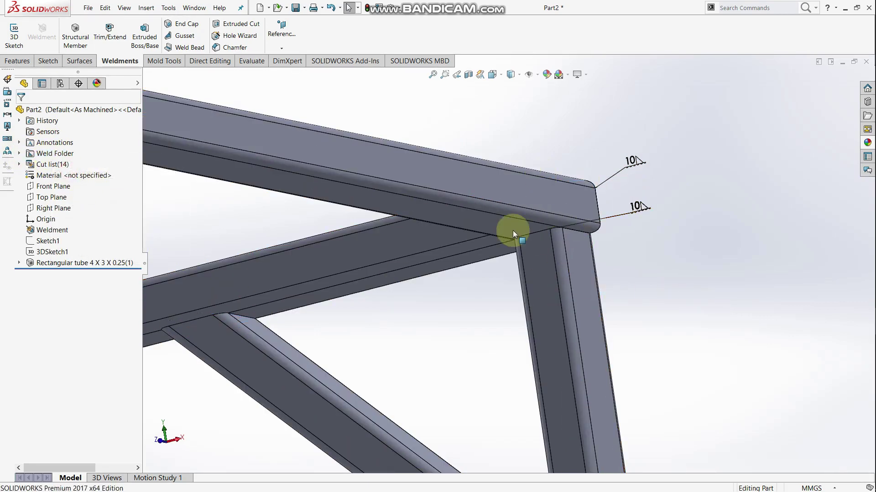
right_click(47, 155)
left_click(63, 170)
left_click(687, 278)
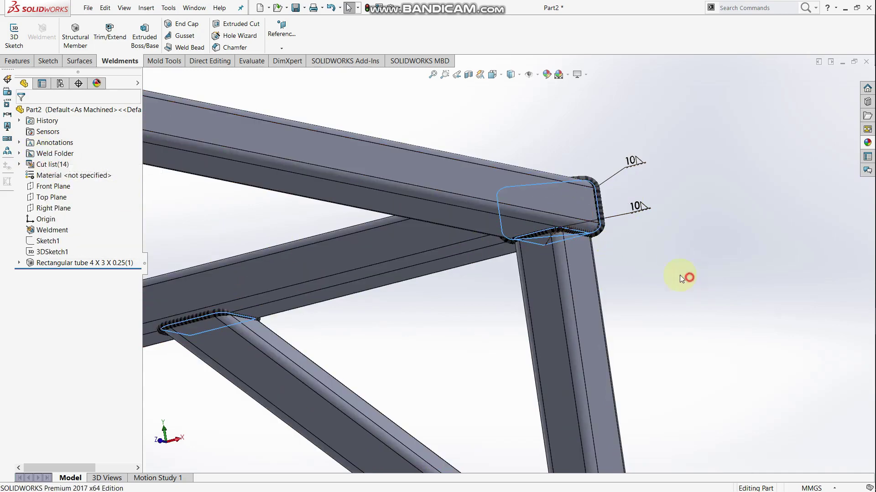
key("ctrl+7")
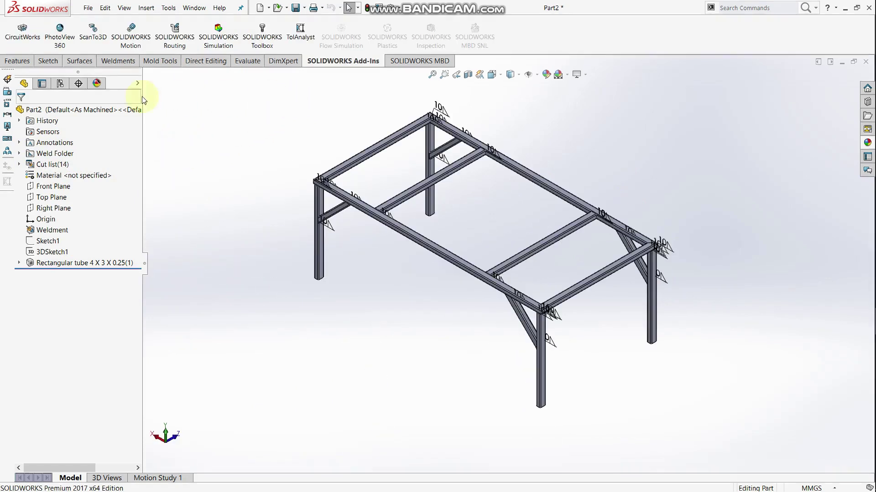
Step: Create a new static simulation study, Static 1, from the Simulation tab
left_click(79, 61)
left_click(120, 61)
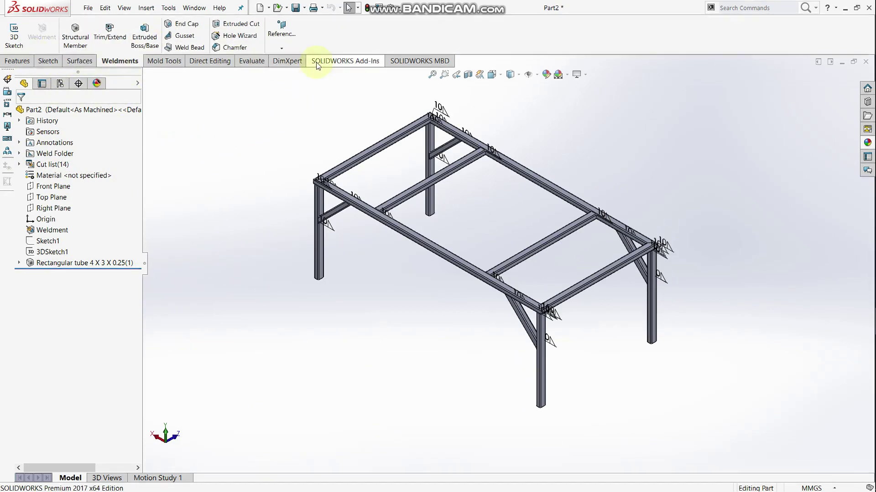
left_click(345, 60)
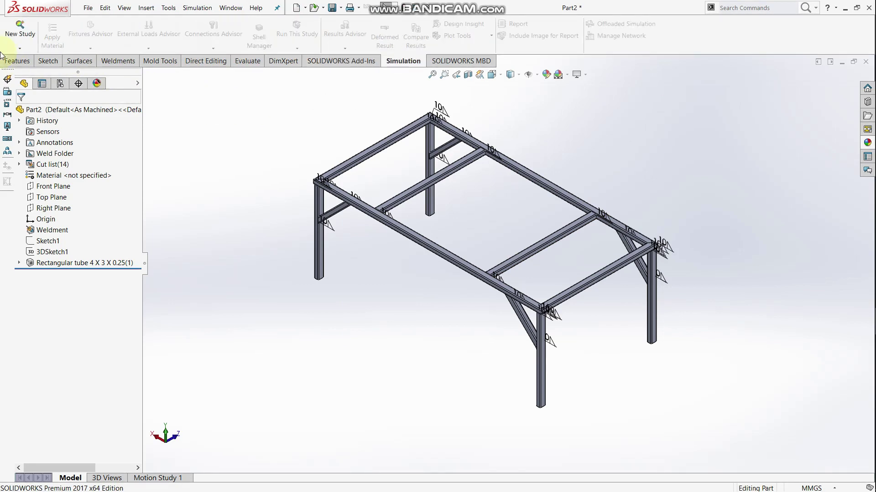
left_click(30, 52)
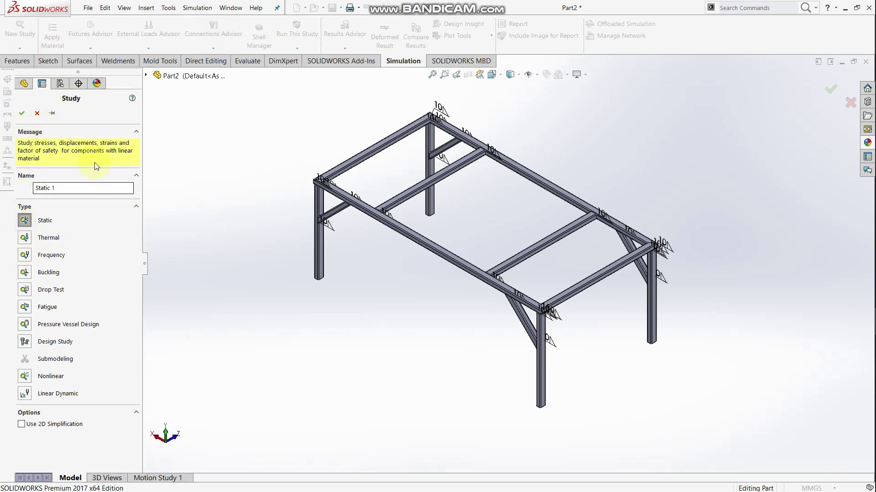
left_click(24, 116)
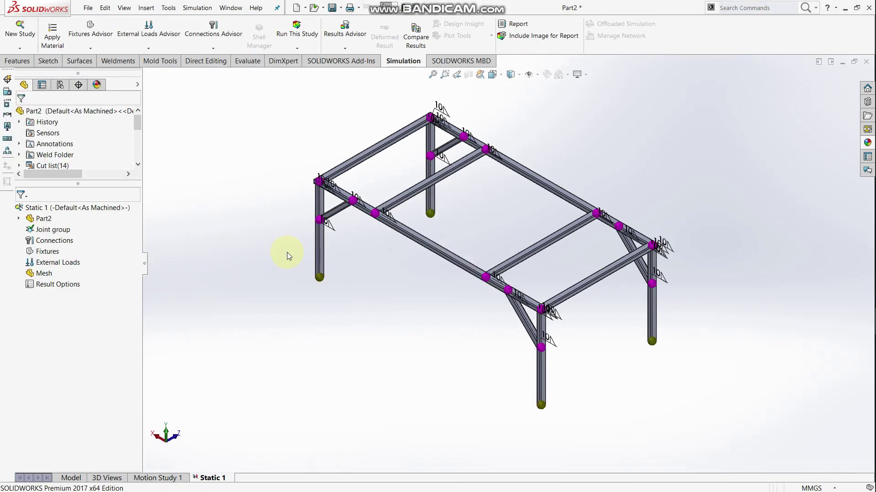
Step: Bring up the Fixtures options in the Static 1 study tree
mouse_move(403, 300)
middle_mouse_down()
mouse_move(400, 279)
mouse_move(402, 289)
middle_mouse_up()
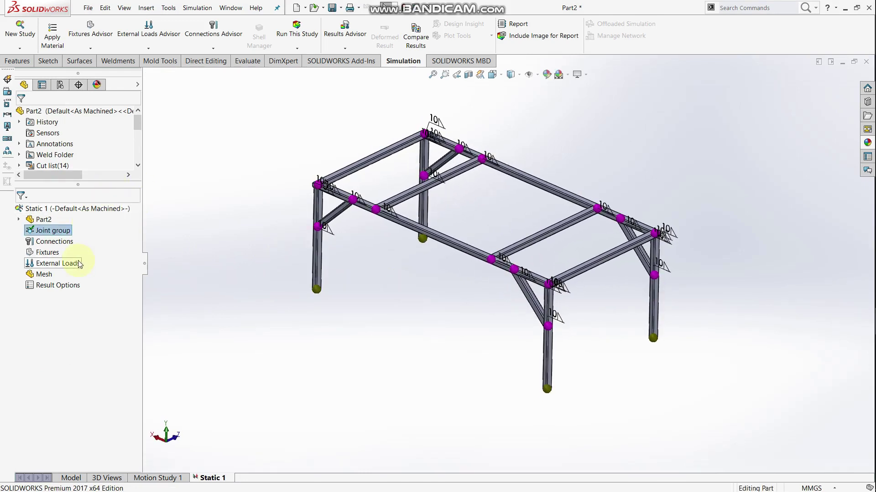
left_click(46, 253)
right_click(45, 258)
key("Escape")
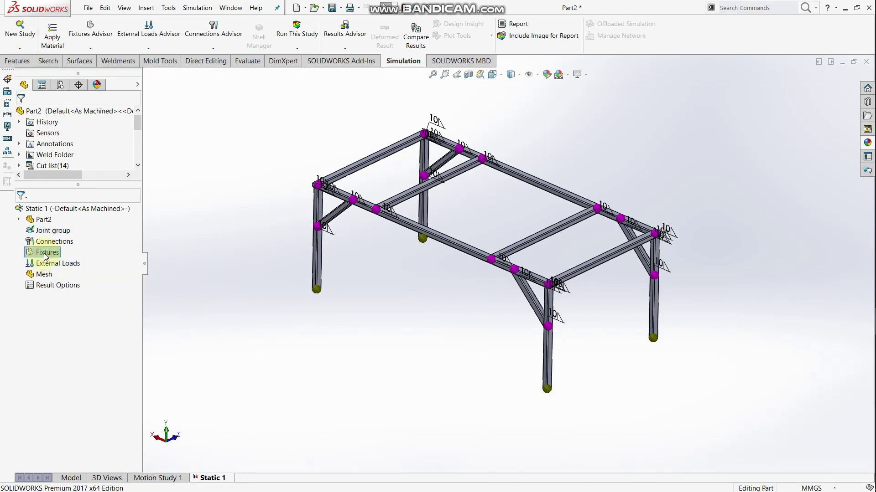
right_click(46, 257)
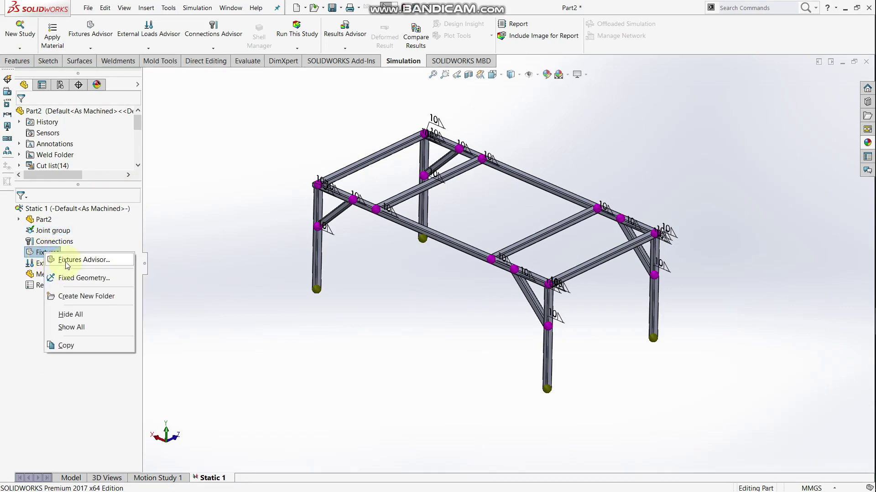
Step: Apply Fixed Geometry to the first two leg-bottom joints
left_click(67, 279)
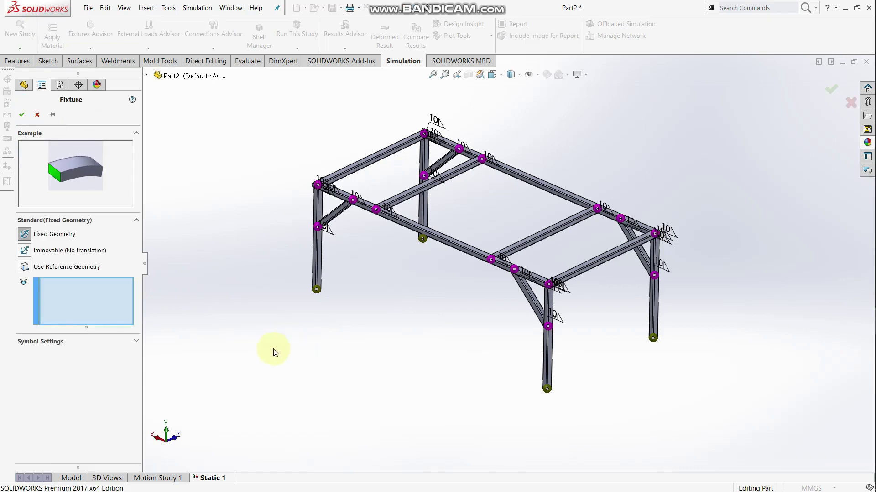
middle_click_drag(300, 353, 313, 254)
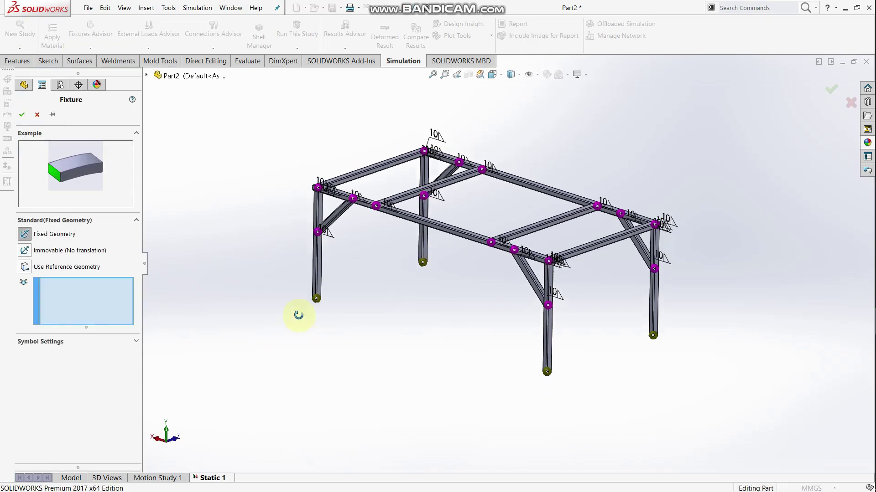
scroll(325, 361, "down", 2)
scroll(325, 360, "down", 2)
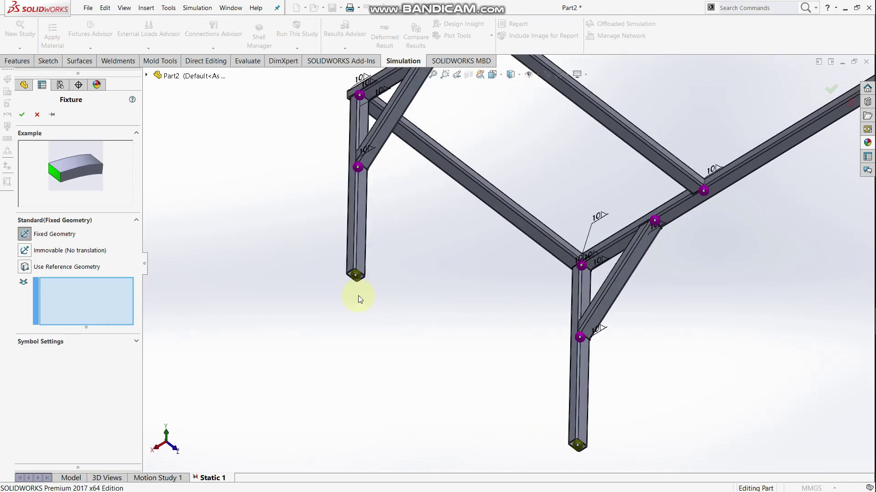
scroll(360, 293, "down", 2)
left_click(366, 266)
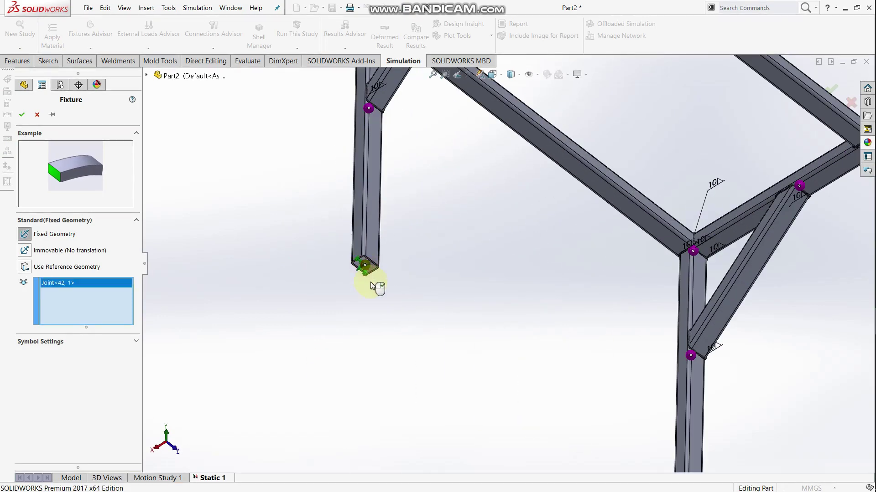
scroll(596, 364, "up", 3)
scroll(581, 368, "up", 1)
scroll(553, 349, "down", 4)
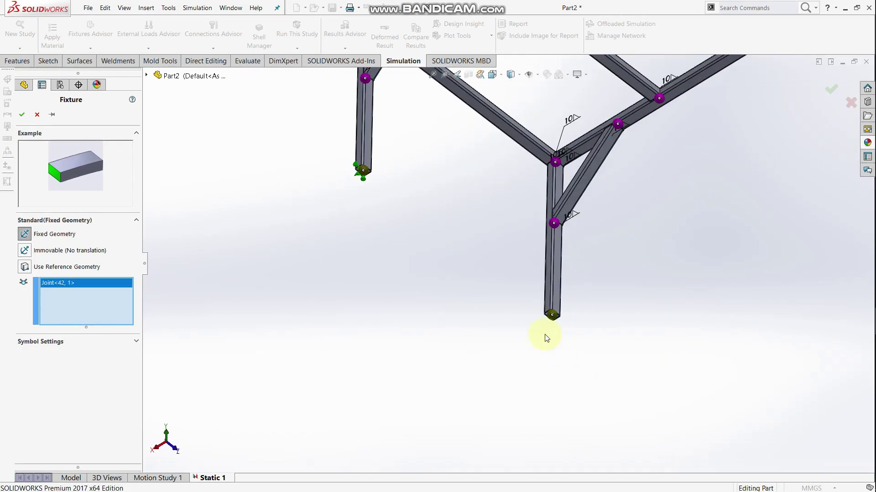
left_click(552, 316)
Step: Fix the remaining two leg-bottom joints and confirm the four fixtures
scroll(652, 266, "up", 2)
scroll(700, 206, "up", 2)
scroll(659, 185, "down", 4)
scroll(659, 185, "down", 2)
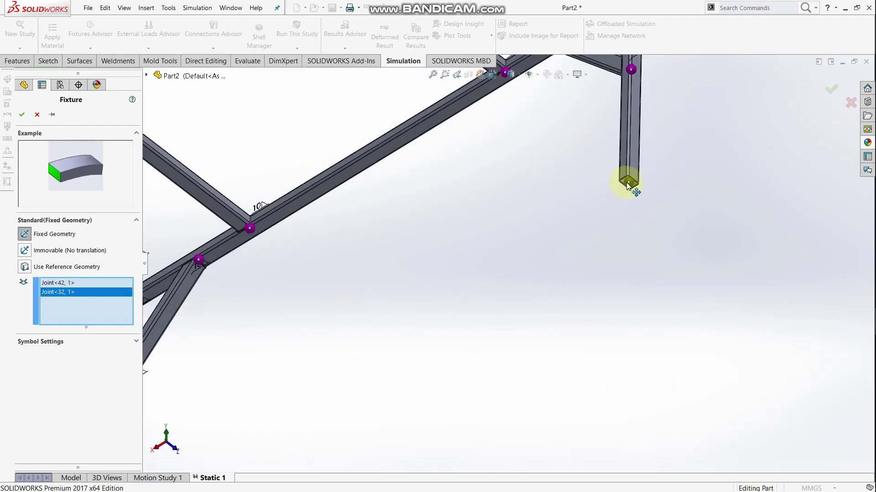
left_click(626, 182)
scroll(474, 217, "up", 1)
scroll(475, 217, "up", 2)
scroll(485, 168, "down", 1)
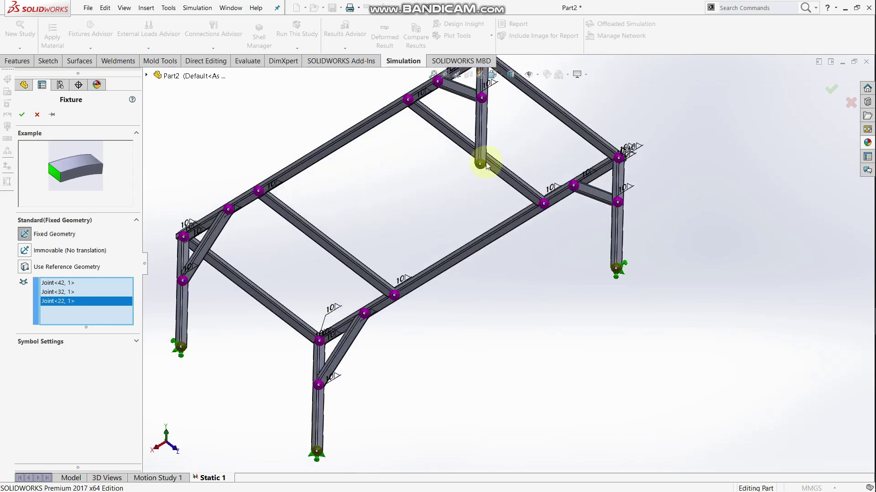
scroll(485, 186, "down", 1)
scroll(484, 203, "down", 2)
left_click(478, 206)
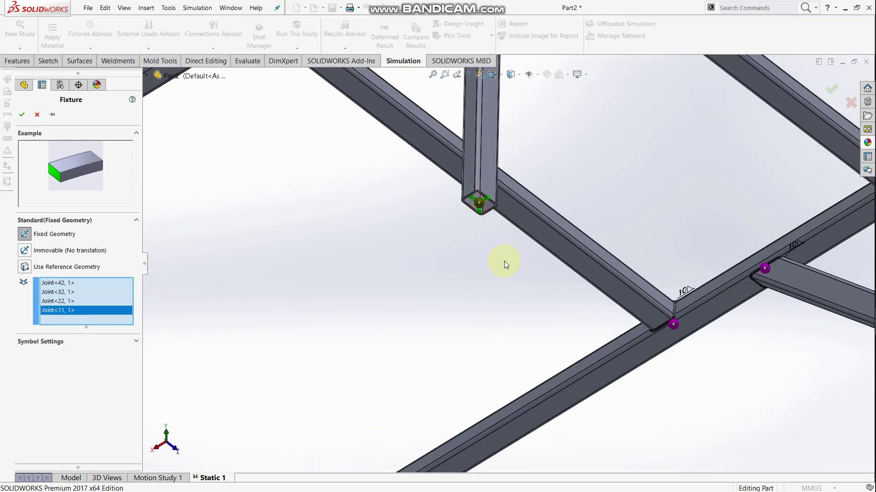
scroll(504, 261, "up", 2)
scroll(512, 238, "up", 2)
scroll(493, 239, "up", 1)
mouse_move(399, 194)
middle_mouse_down()
mouse_move(440, 289)
mouse_move(397, 303)
mouse_move(426, 325)
mouse_move(445, 301)
mouse_move(368, 329)
mouse_move(346, 315)
middle_mouse_up()
left_click(22, 115)
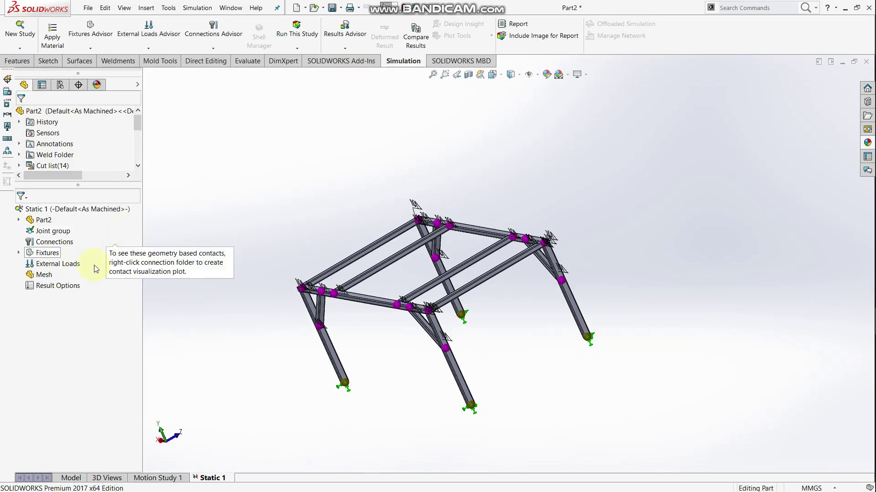
Step: Start a new force load and select the front, left, back and cross top beams
mouse_move(235, 328)
middle_mouse_down()
mouse_move(233, 375)
mouse_move(268, 347)
middle_mouse_up()
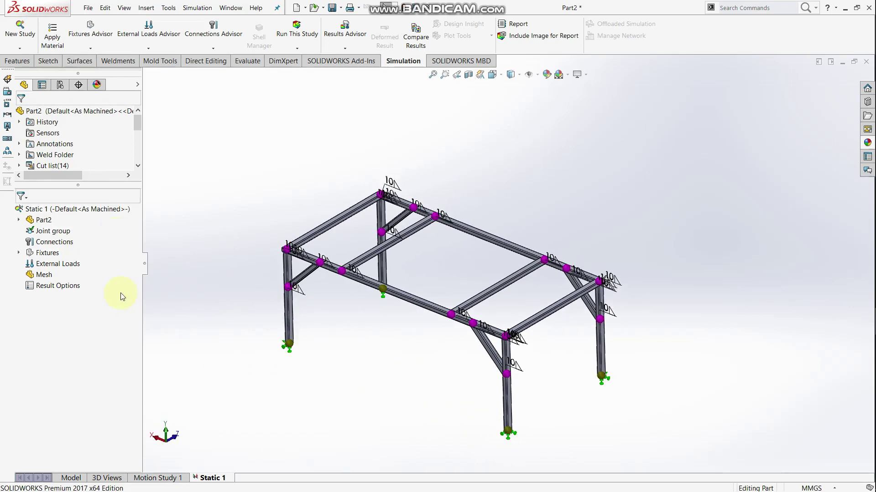
right_click(63, 268)
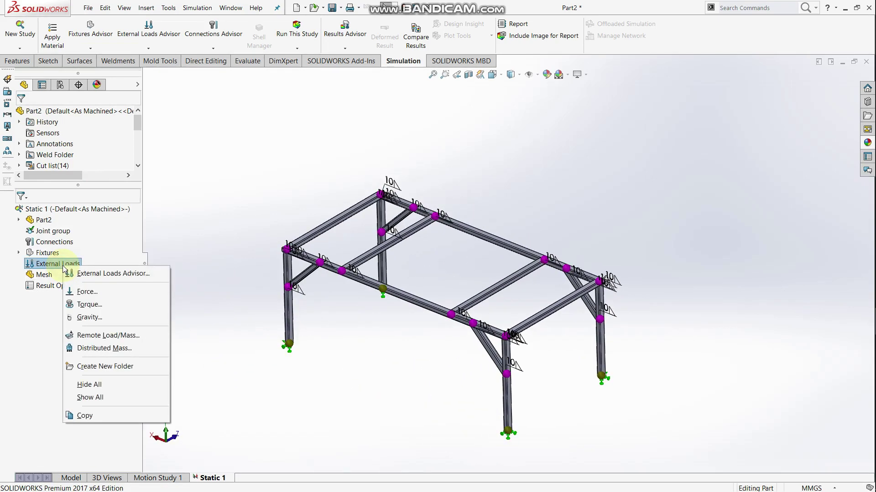
right_click(67, 267)
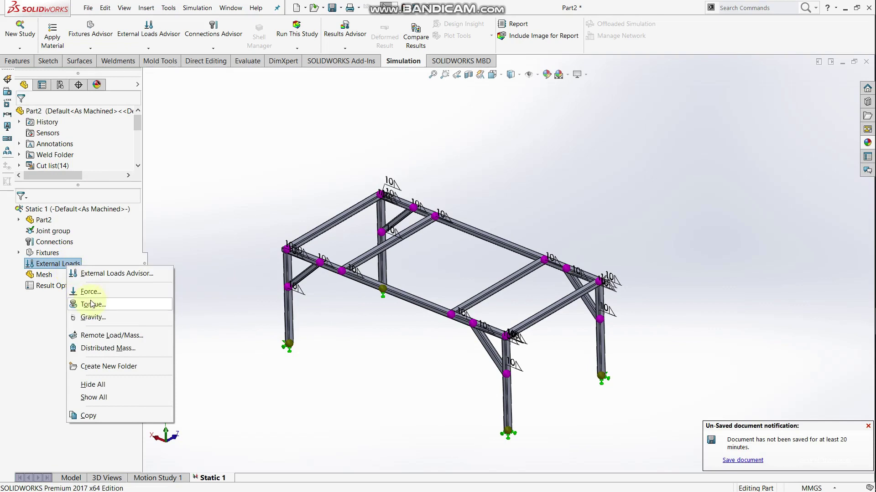
left_click(94, 293)
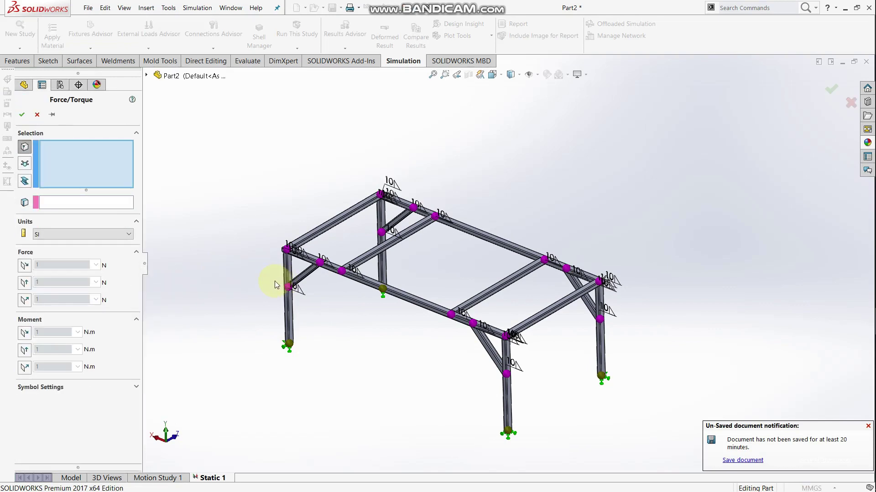
left_click(25, 182)
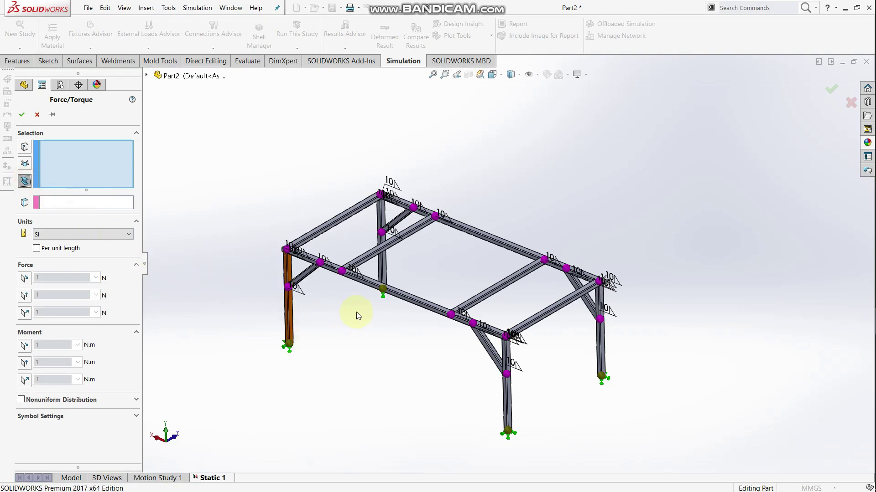
scroll(381, 304, "down", 2)
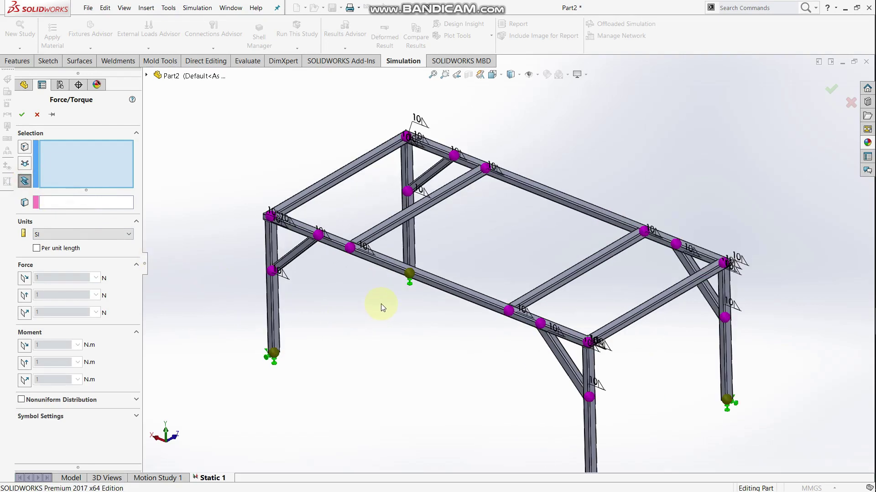
left_click(437, 283)
left_click(324, 186)
left_click(524, 183)
left_click(629, 307)
left_click(568, 275)
left_click(380, 227)
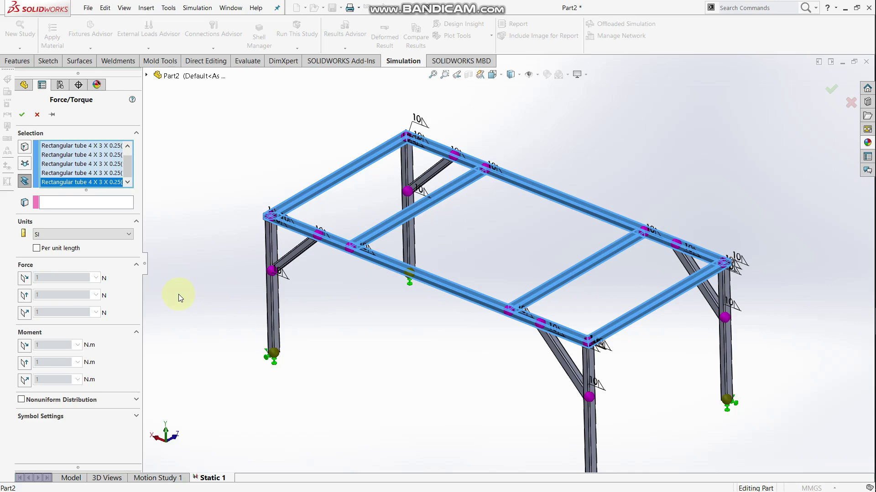
Step: Direct the force along the front left leg edge at 1000 N per item, reversed downward, and confirm
left_click(129, 235)
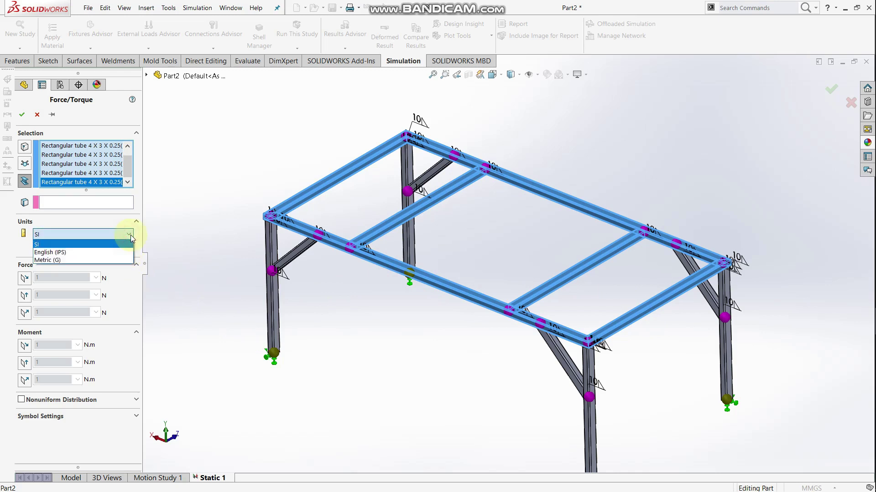
left_click(130, 235)
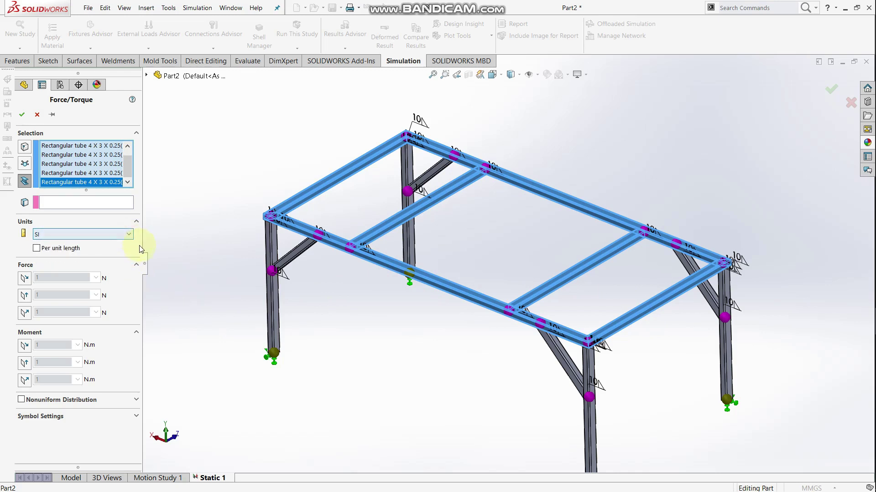
left_click(111, 202)
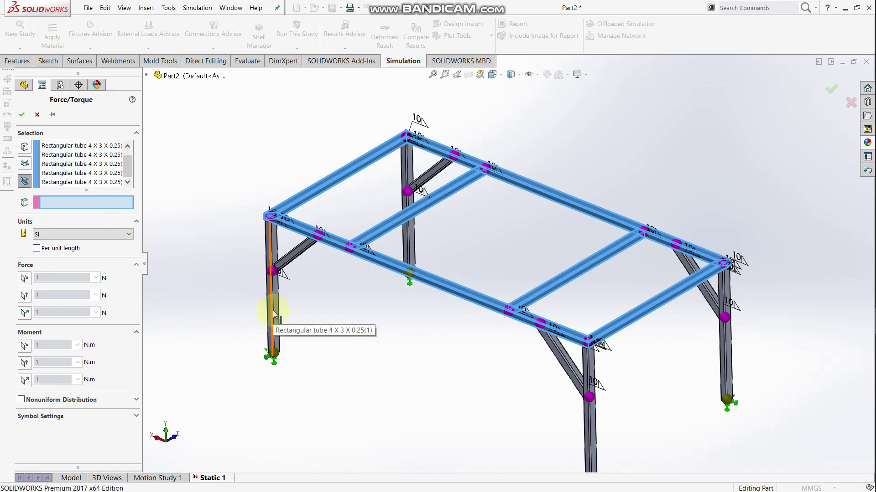
left_click(274, 331)
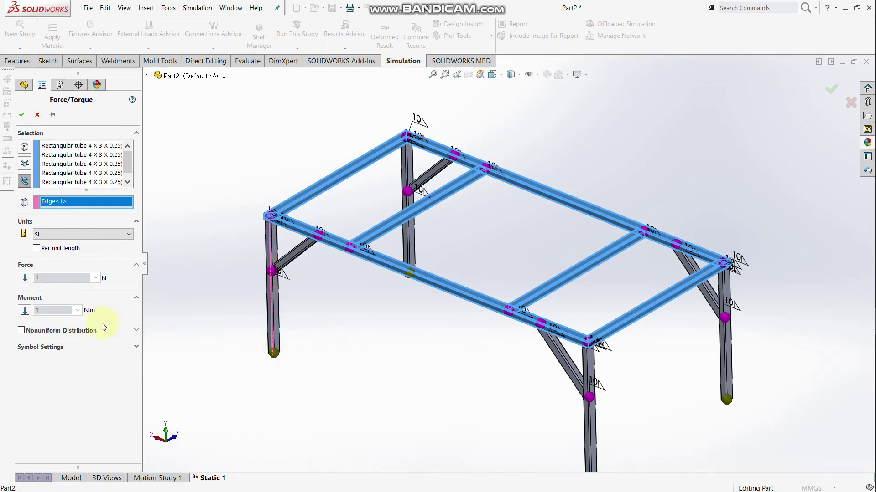
left_click(137, 347)
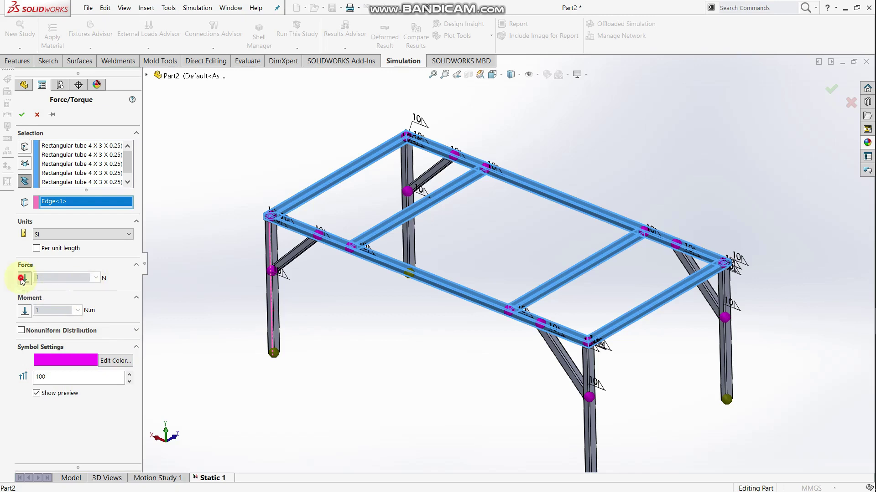
left_click(25, 278)
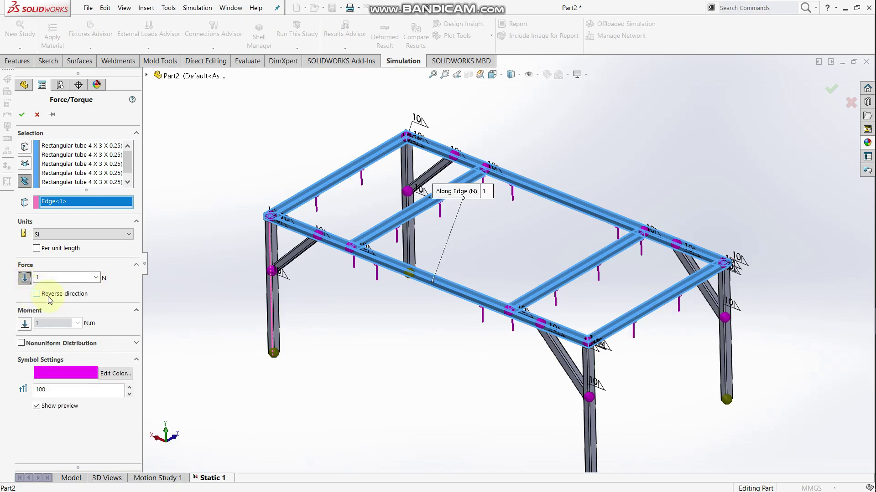
left_click(45, 277)
type("1000")
left_click(37, 294)
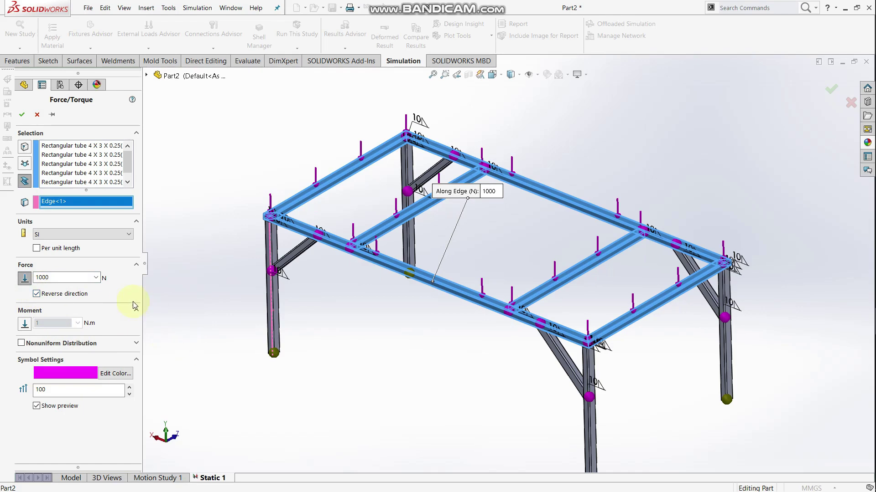
left_click(22, 115)
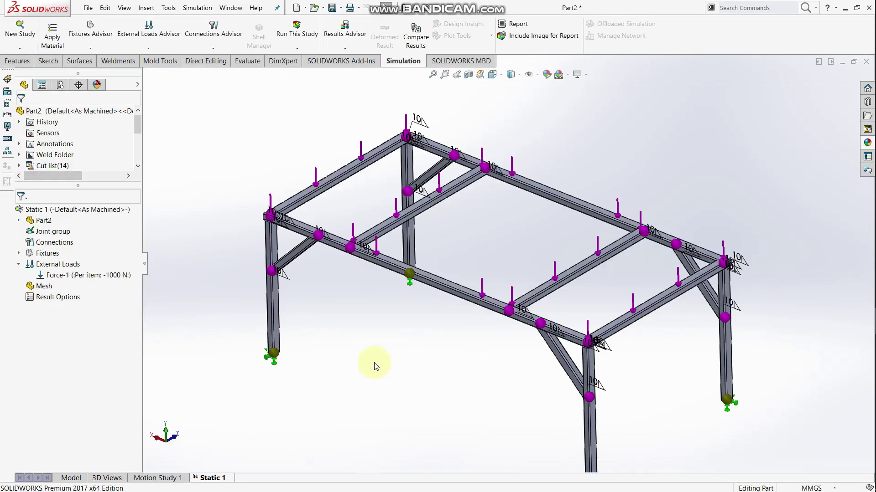
right_click(54, 222)
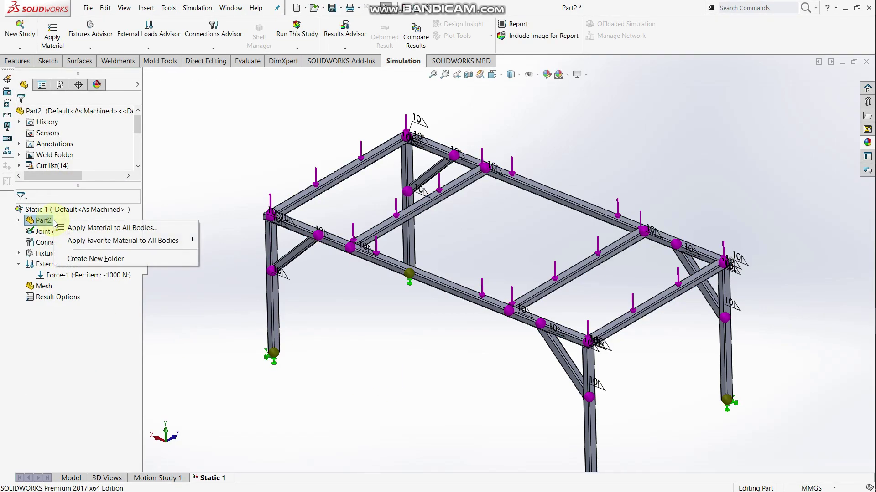
Step: Apply Alloy Steel to all bodies of Part2, keeping properties in MPa
left_click(81, 229)
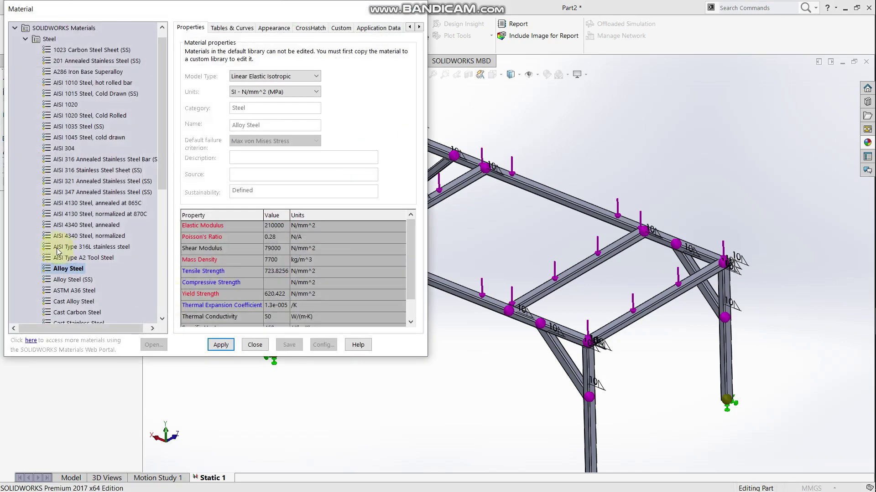
left_click(313, 77)
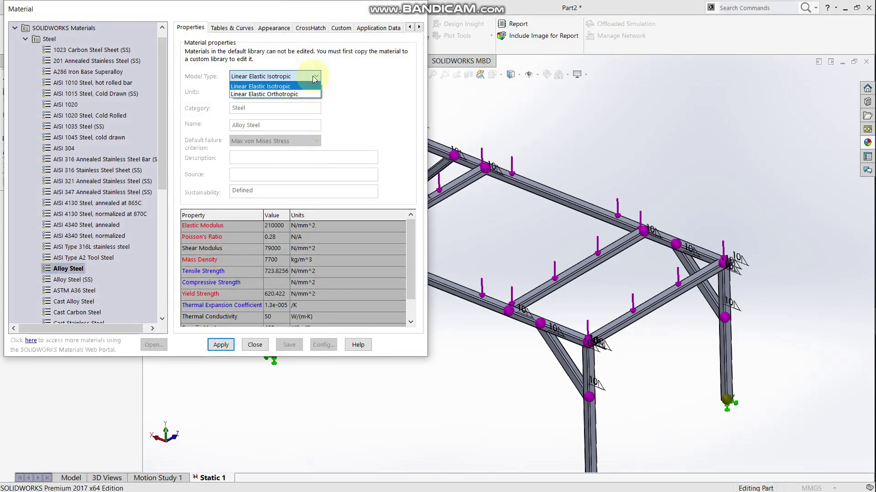
left_click(314, 77)
left_click(317, 91)
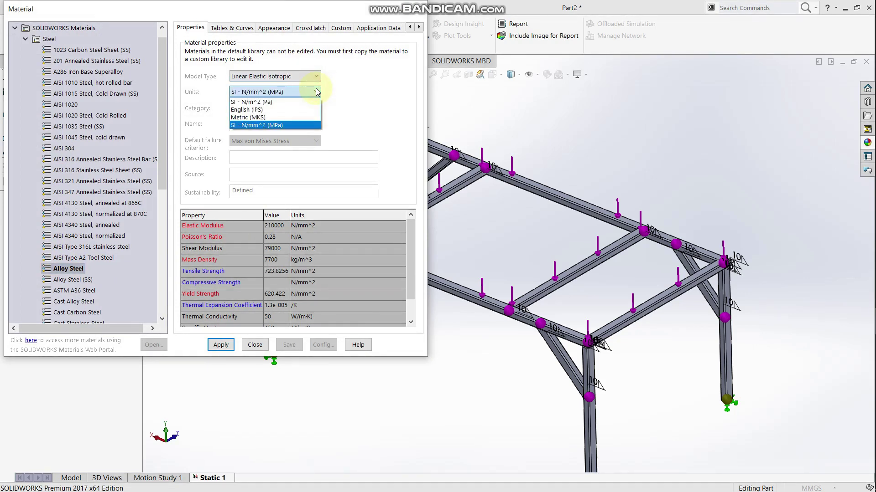
left_click(317, 91)
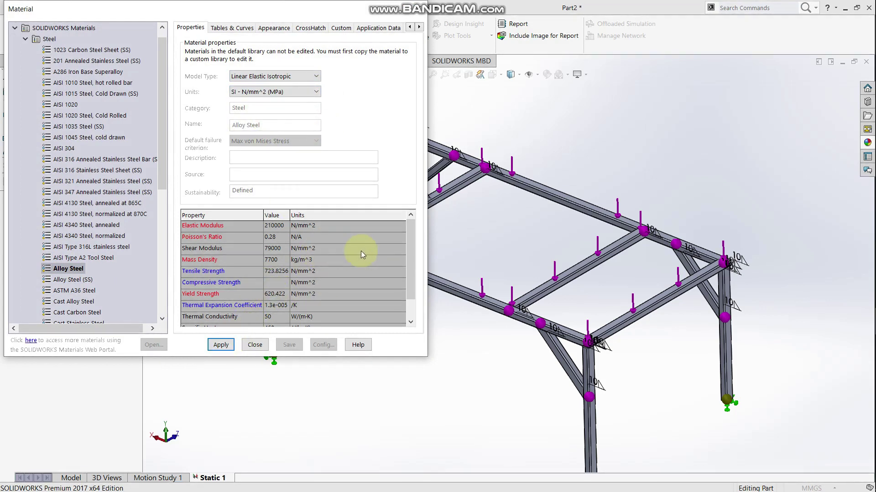
mouse_move(412, 250)
left_mouse_down()
mouse_move(414, 284)
mouse_move(411, 254)
left_mouse_up()
left_click(221, 345)
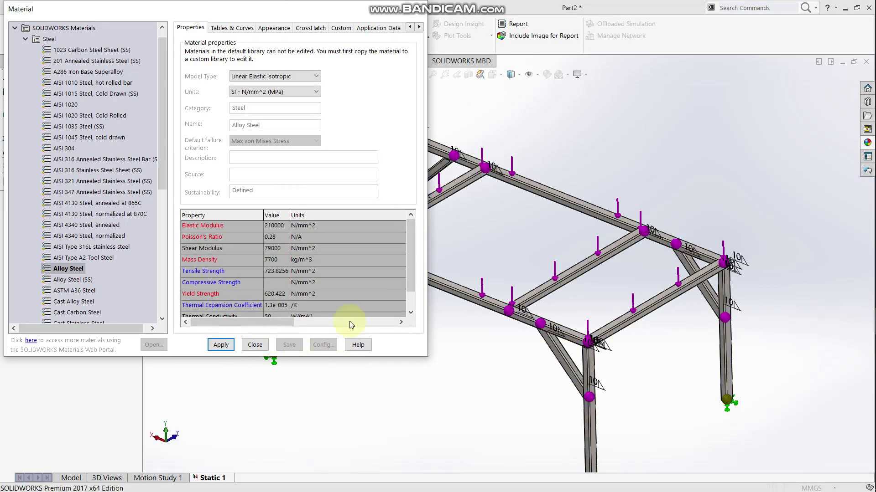
left_click(418, 9)
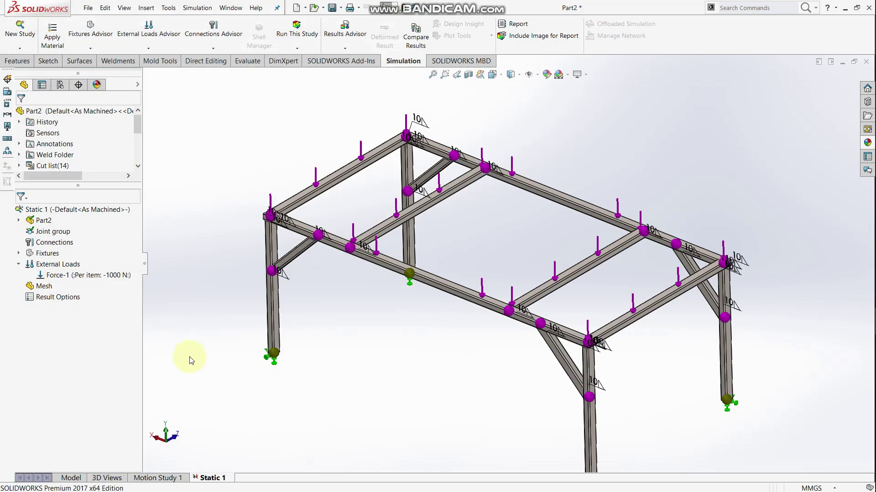
Step: Run the Static 1 study so it meshes and solves the frame
right_click(65, 210)
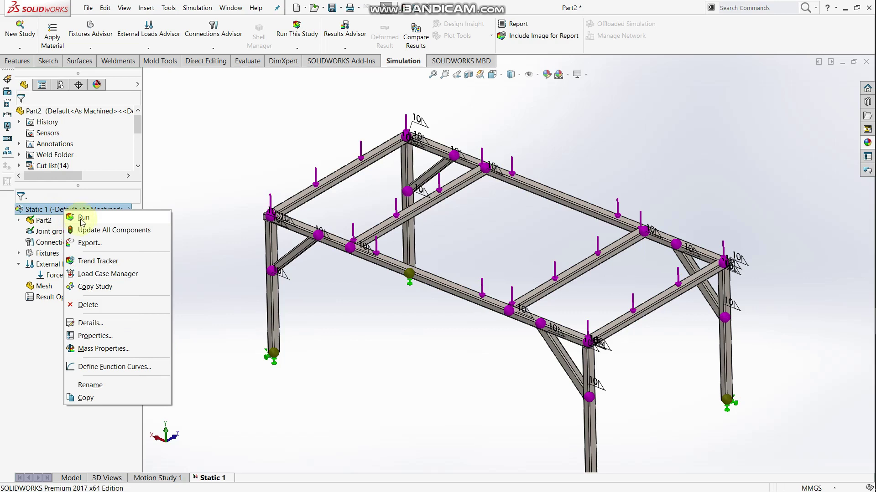
left_click(83, 218)
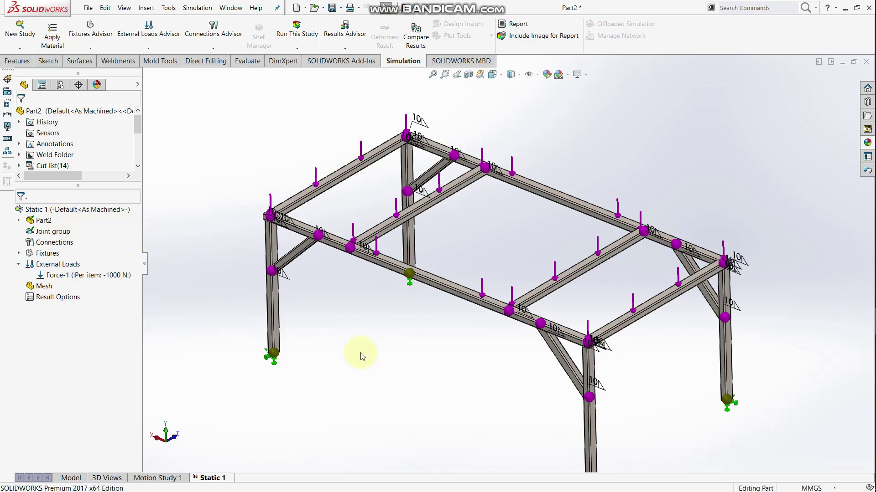
left_click(301, 50)
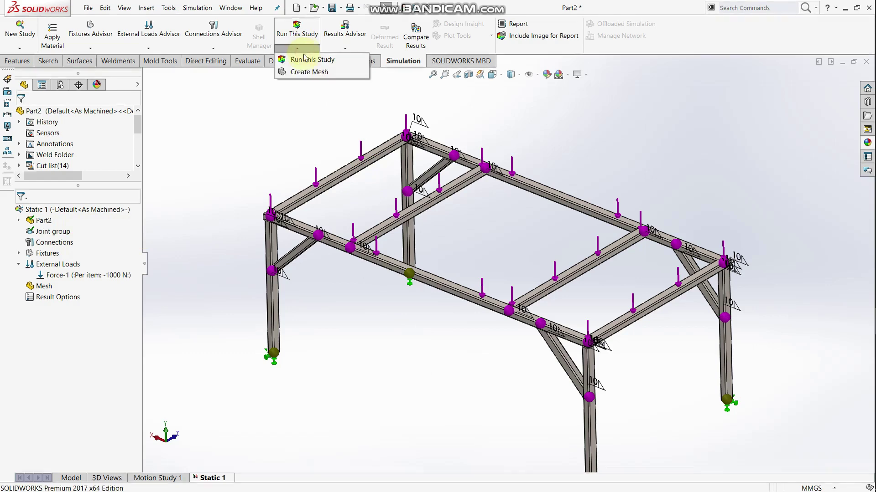
right_click(71, 210)
left_click(91, 221)
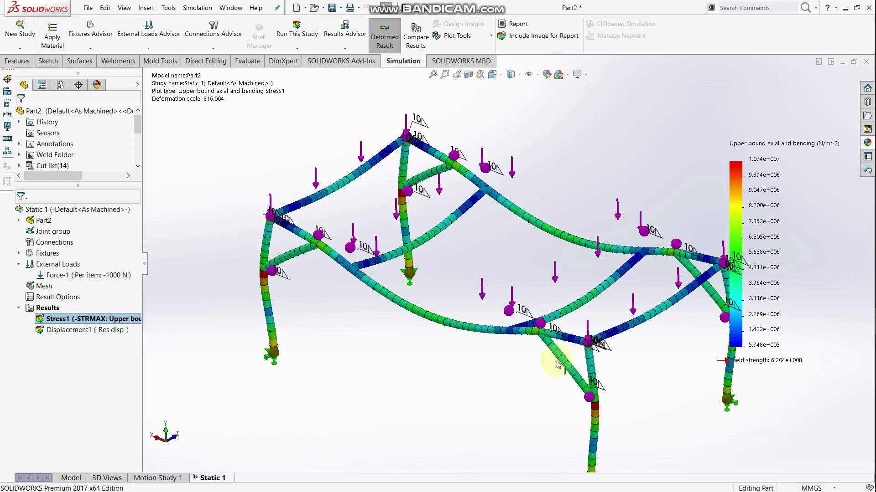
Step: Zoom and orbit around the Stress1 plot, maximum 1.074e+007 N/m^2
scroll(558, 346, "up", 1)
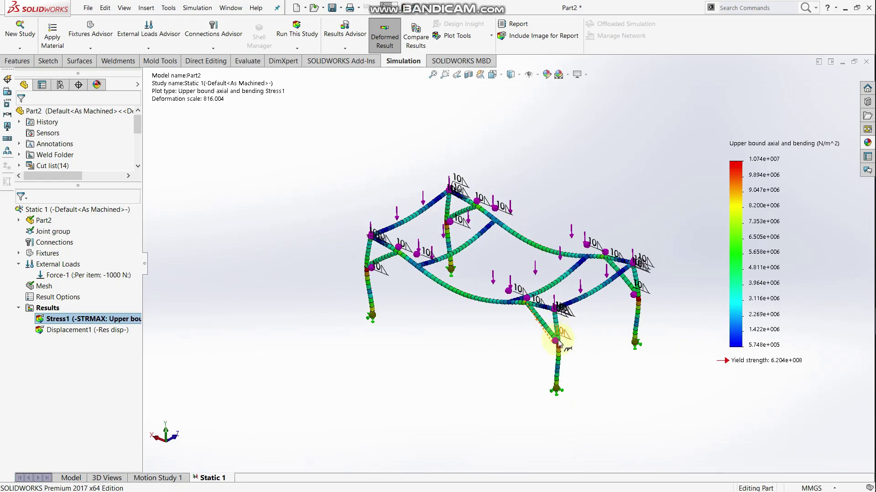
middle_click_drag(578, 341, 581, 328)
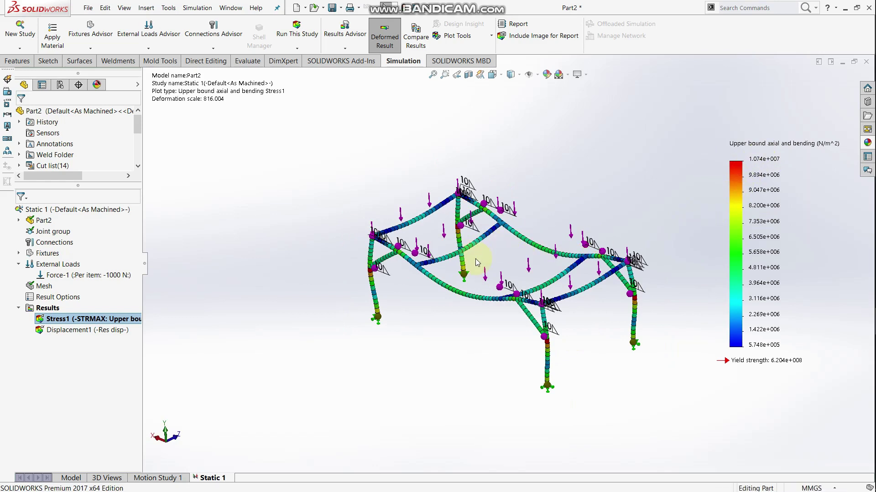
scroll(469, 254, "down", 1)
scroll(410, 272, "down", 2)
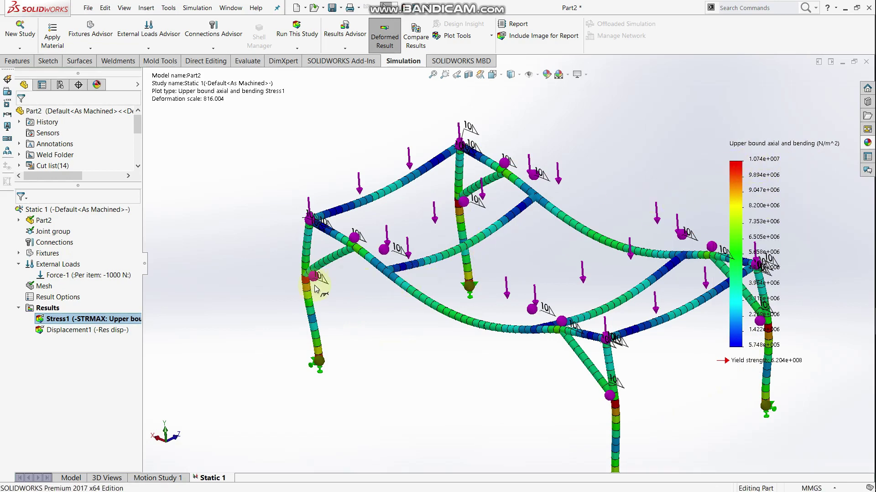
right_click(112, 330)
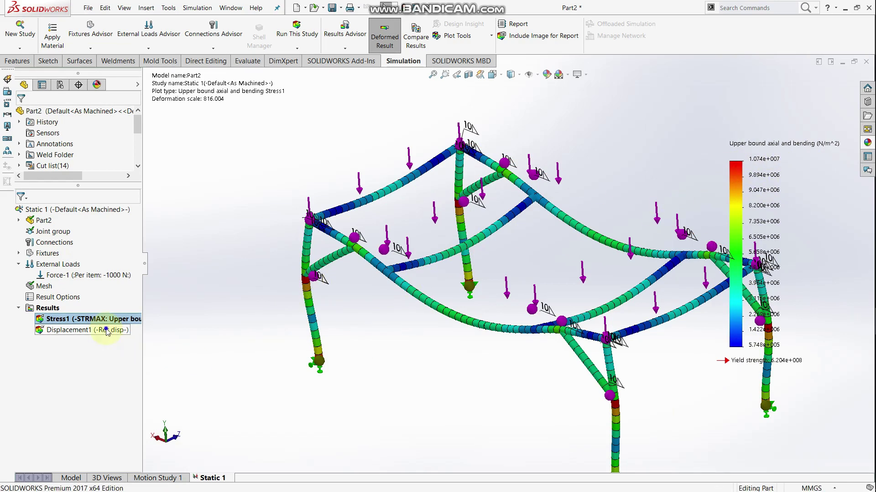
Step: Show the Displacement1 plot, orbit the frame, and toggle the deformed result view
left_click(115, 336)
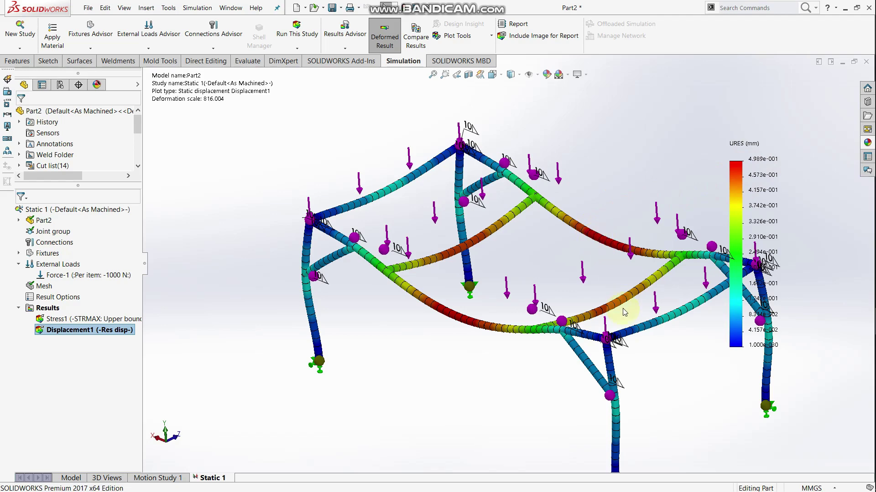
middle_click_drag(624, 306, 464, 273)
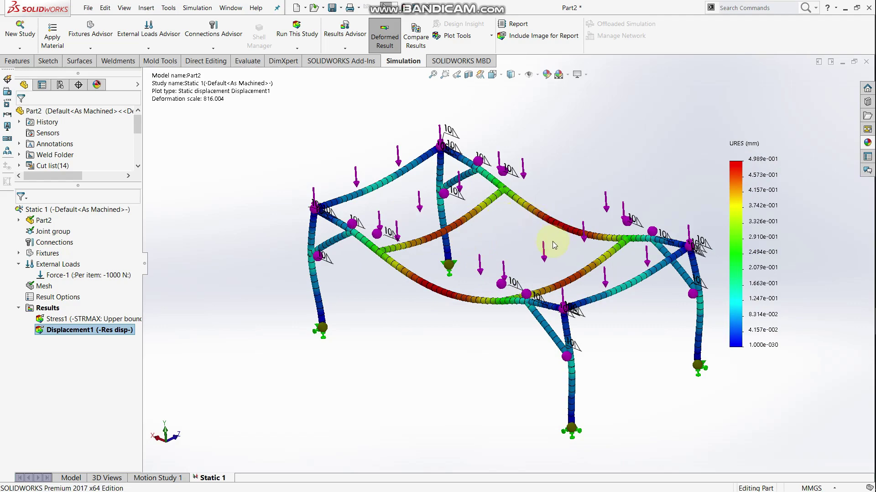
middle_click_drag(374, 287, 389, 291)
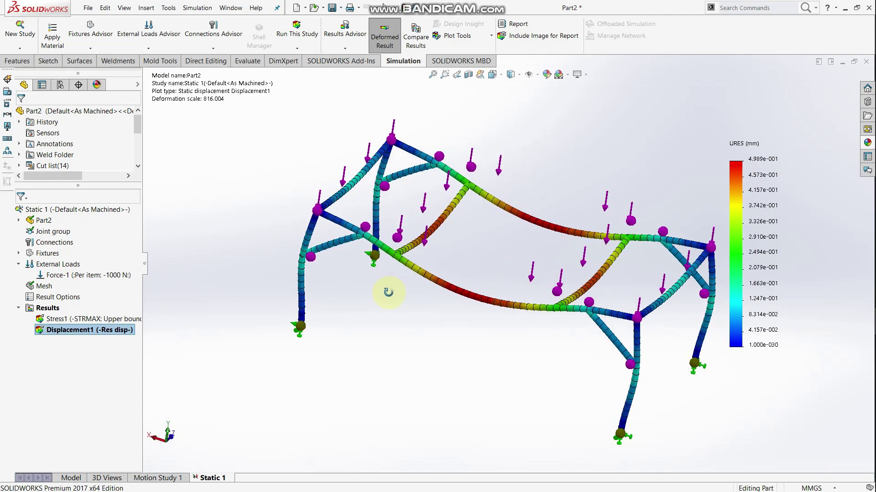
left_click(389, 45)
left_click(341, 61)
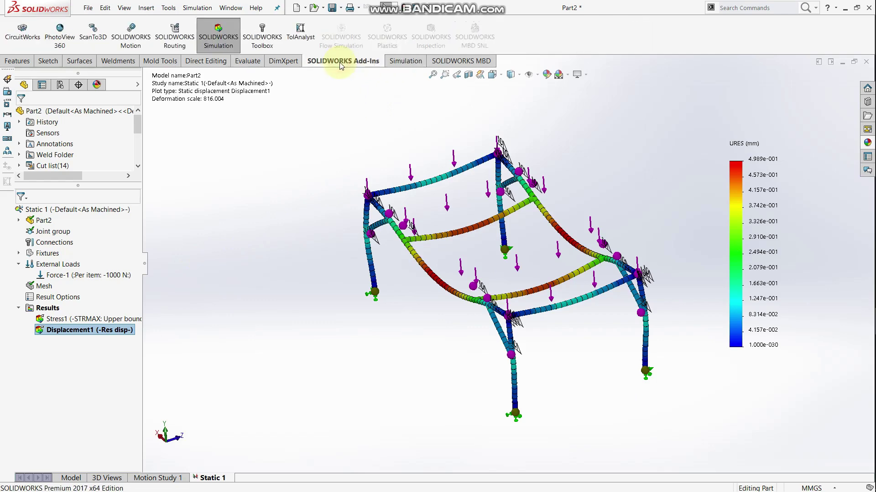
Step: Unload the SOLIDWORKS Simulation add-in, saving its data and copying the result files
left_click(218, 36)
left_click(423, 277)
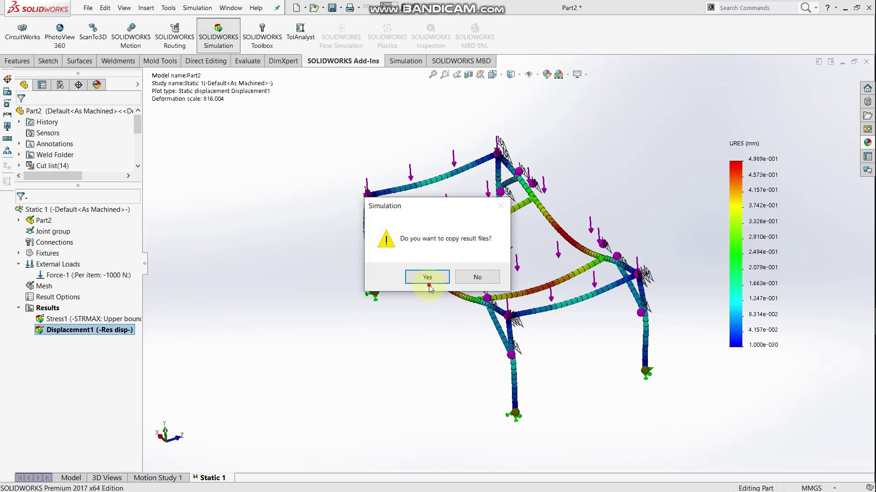
left_click(427, 280)
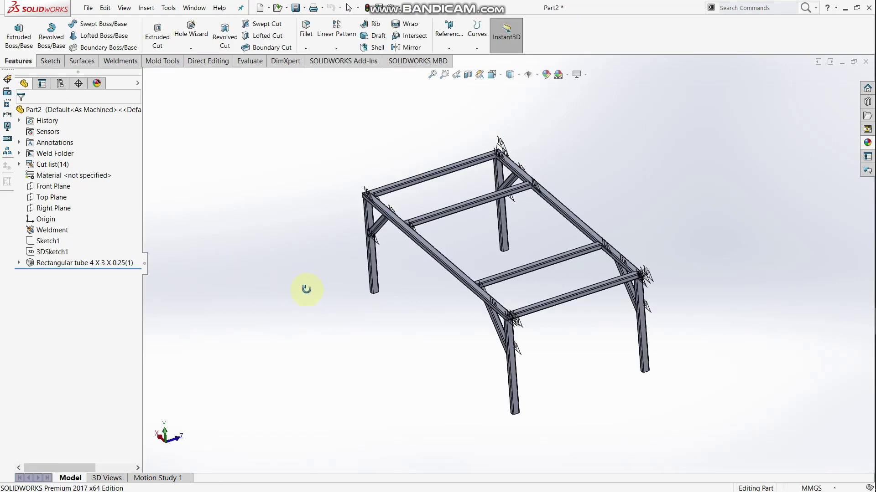
mouse_move(307, 290)
middle_mouse_down()
mouse_move(284, 258)
mouse_move(291, 290)
mouse_move(327, 272)
mouse_move(336, 283)
middle_mouse_up()
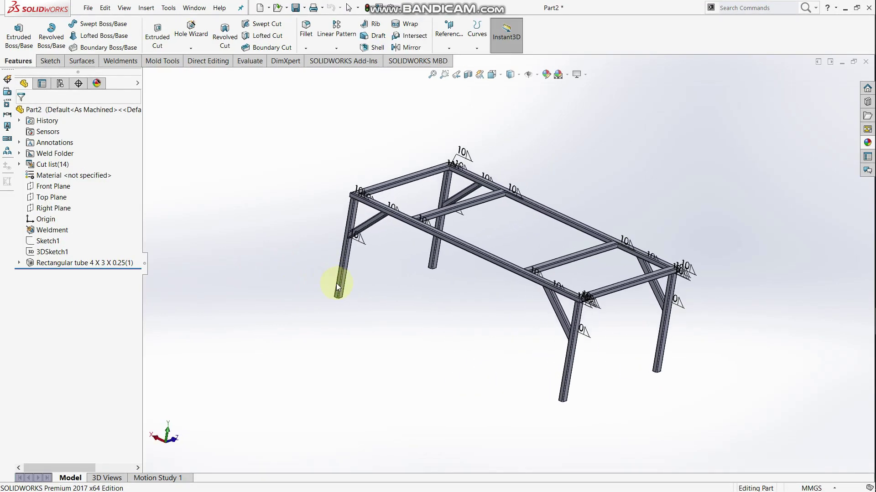
left_click(246, 61)
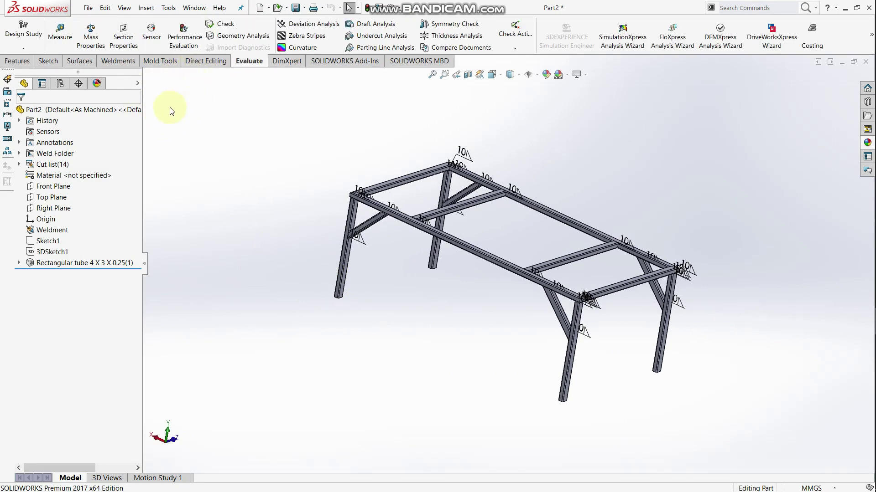
Step: Show Part2's mass properties, toggling weld bead mass on and off, then start printing
left_click(91, 37)
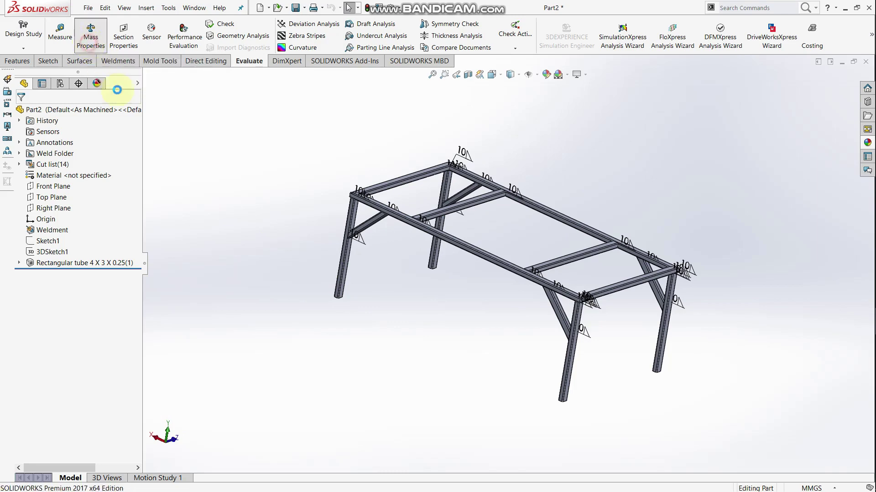
mouse_move(371, 241)
middle_mouse_down()
mouse_move(385, 231)
mouse_move(396, 237)
middle_mouse_up()
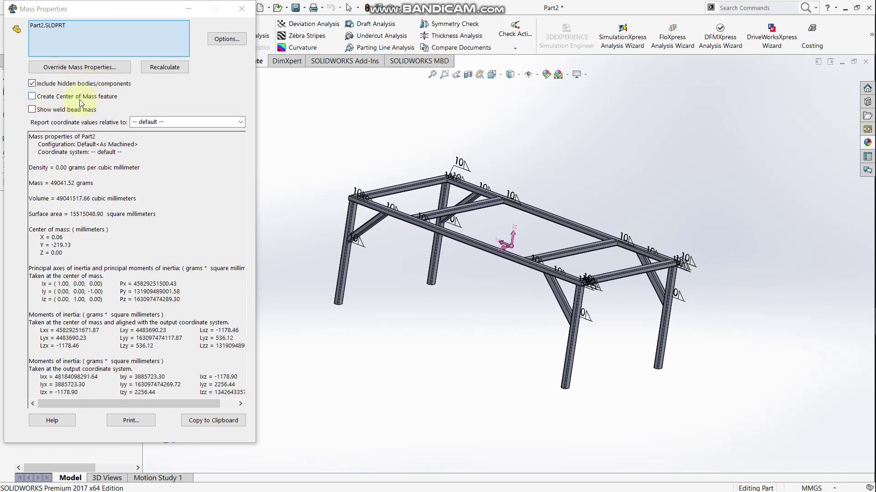
left_click(38, 112)
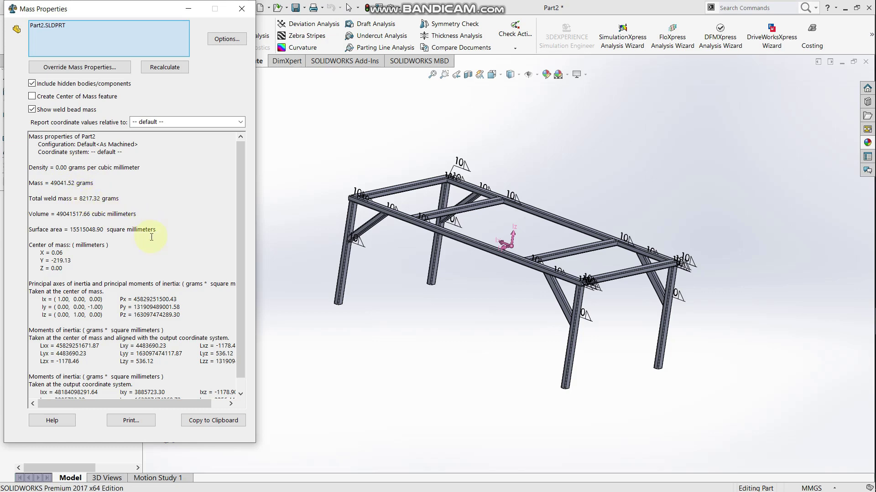
left_click(32, 107)
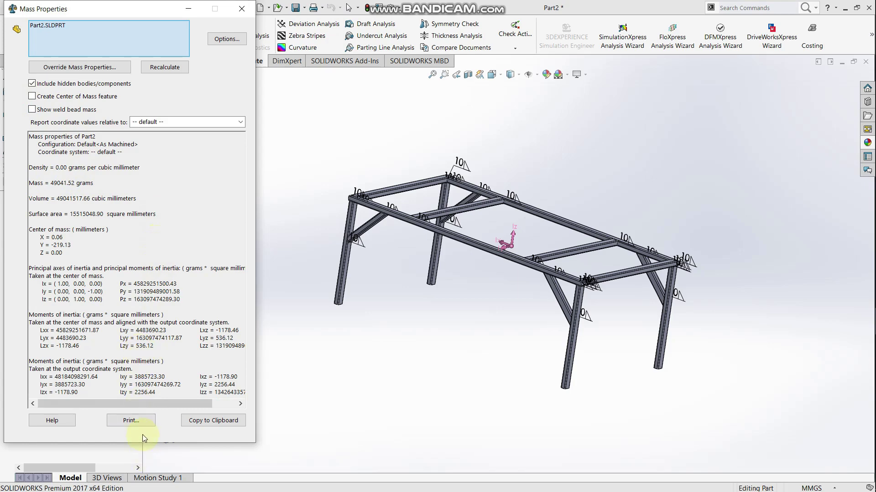
left_click(138, 423)
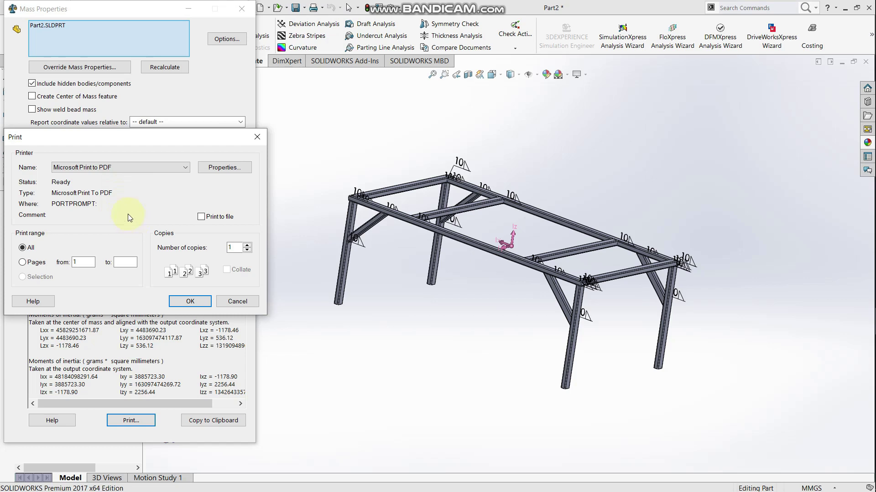
Step: Print the report with Microsoft Print to PDF as abc.pdf on the Desktop, then close Mass Properties
left_click(180, 168)
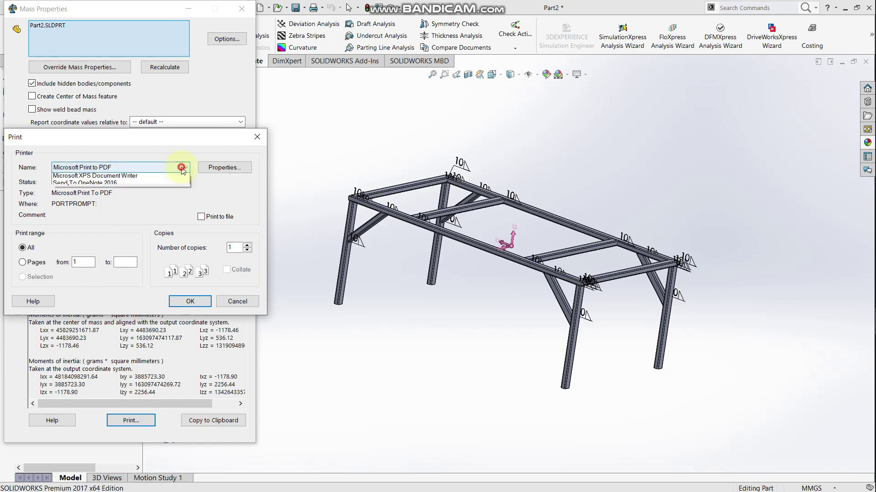
left_click(183, 169)
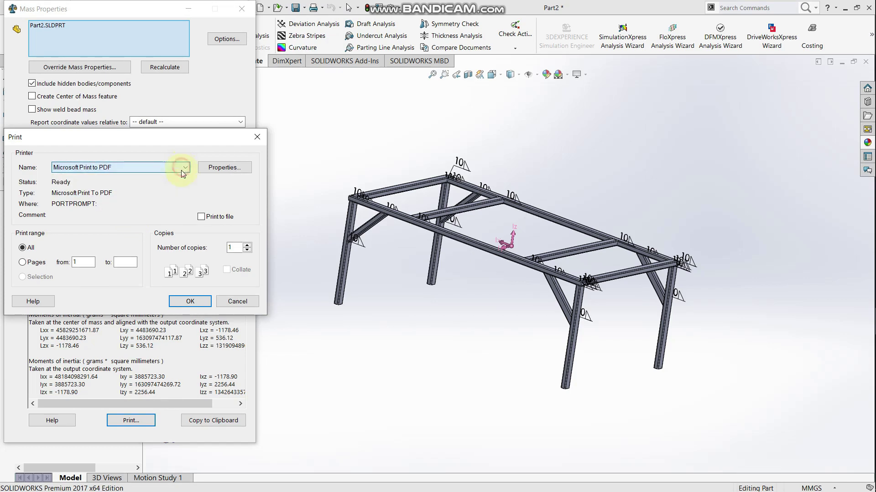
left_click(190, 301)
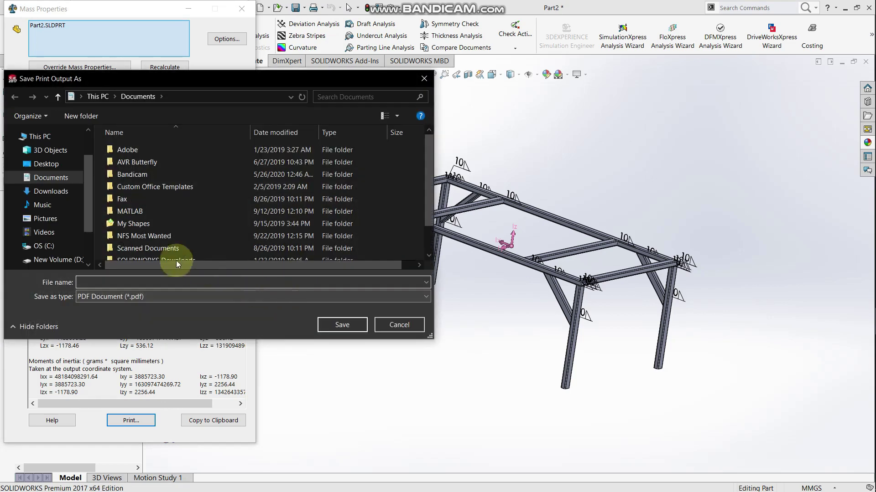
left_click(48, 167)
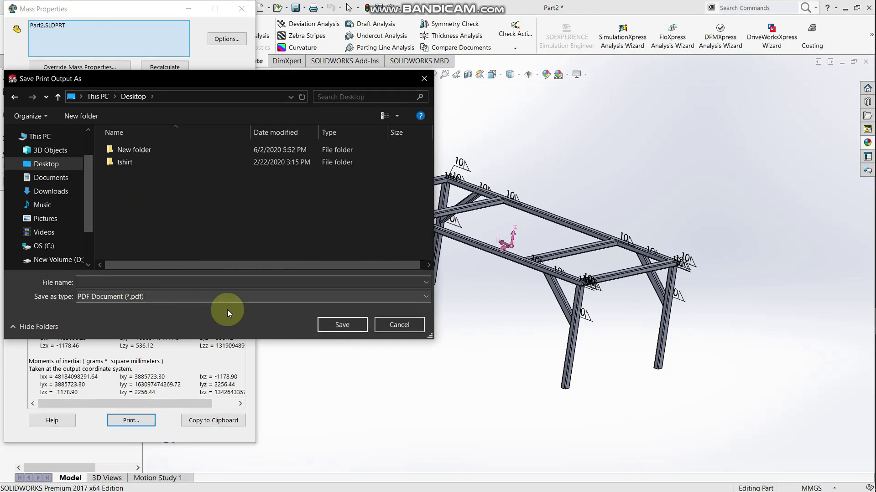
left_click(332, 329)
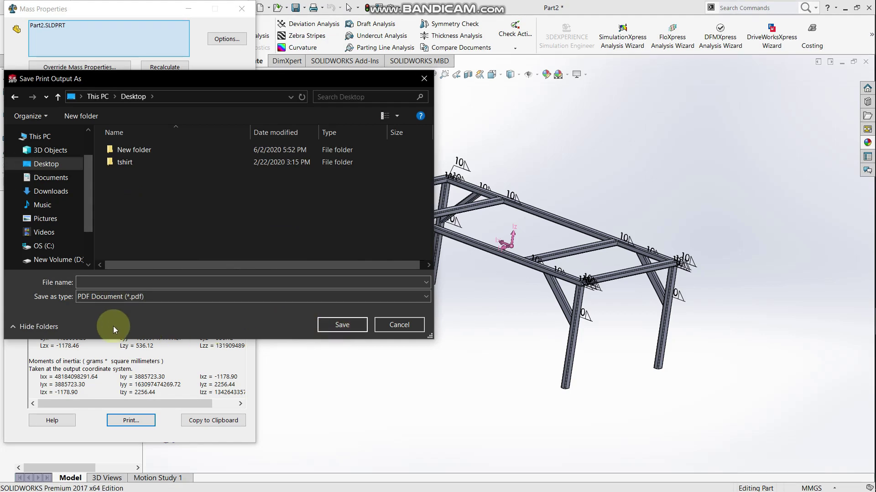
left_click(98, 284)
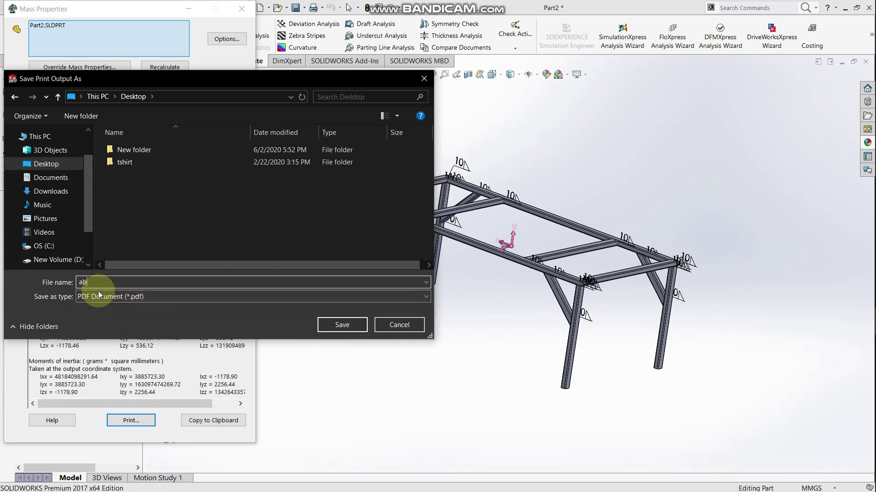
type("abc")
left_click(350, 324)
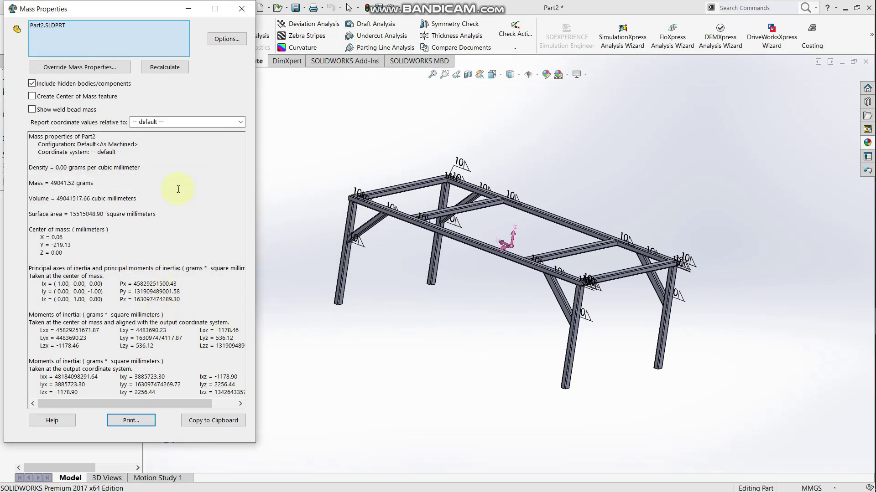
left_click(242, 10)
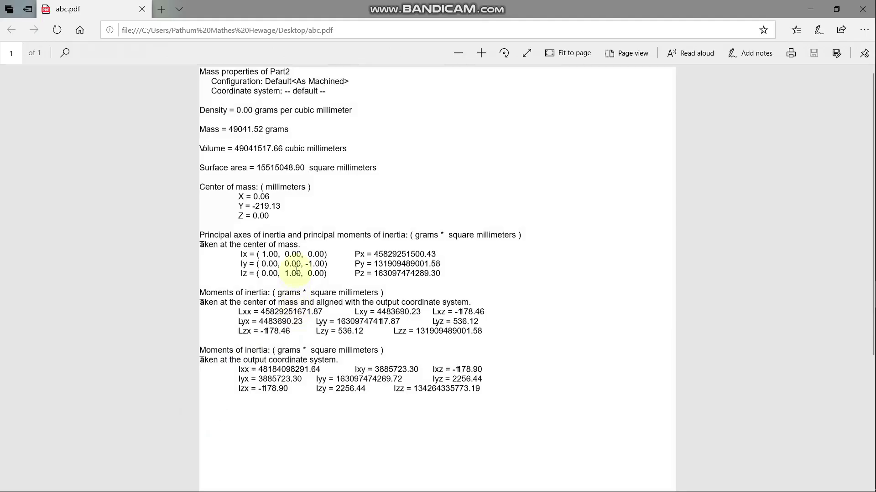
Step: Scroll through the abc.pdf mass properties report in Edge
scroll(297, 273, "down", 4)
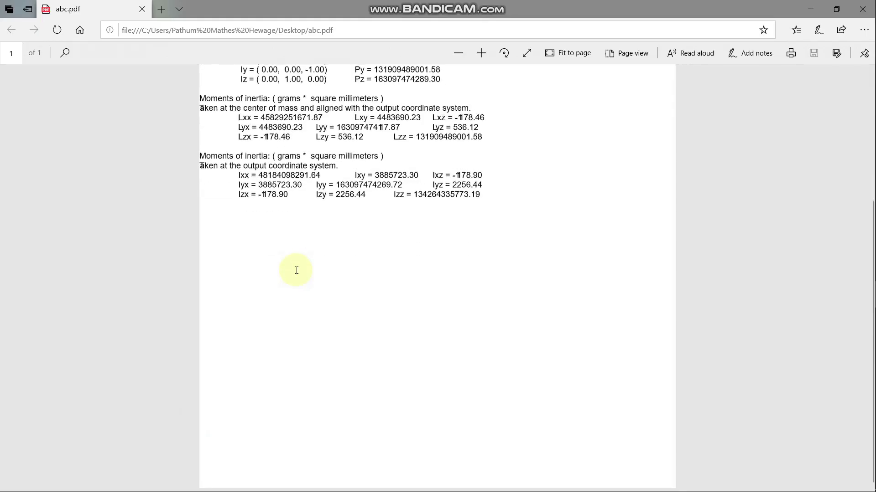
scroll(297, 270, "up", 4)
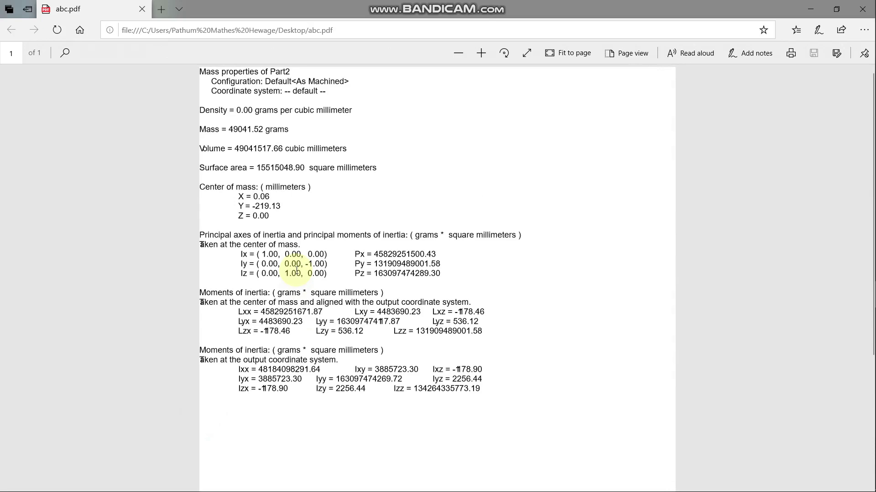